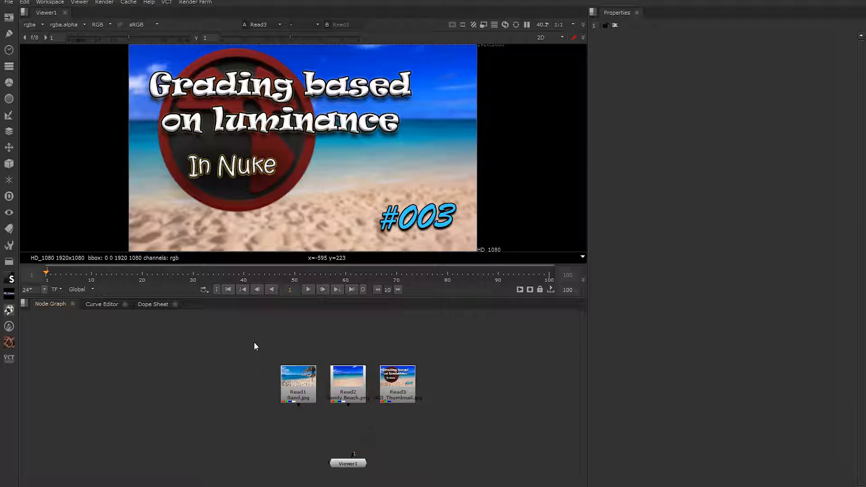
{"action": "left_click_drag", "start_coordinate": [254, 334], "coordinate": [432, 415]}
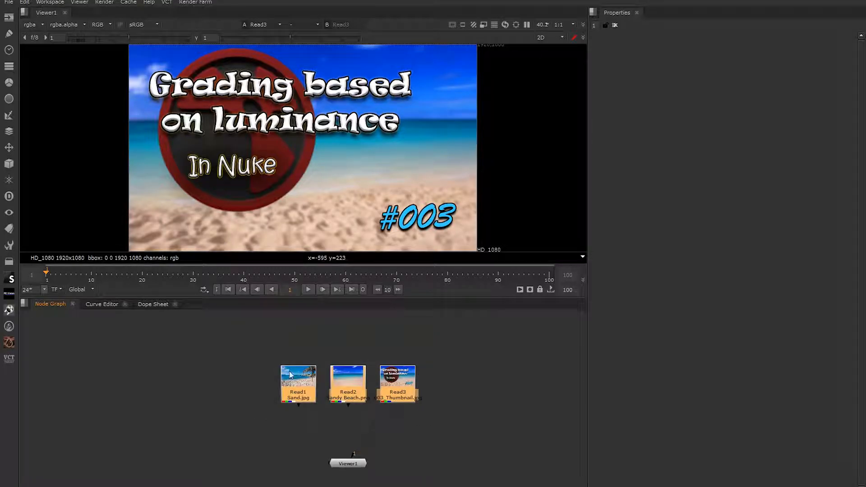
{"action": "left_click_drag", "start_coordinate": [264, 342], "coordinate": [440, 417]}
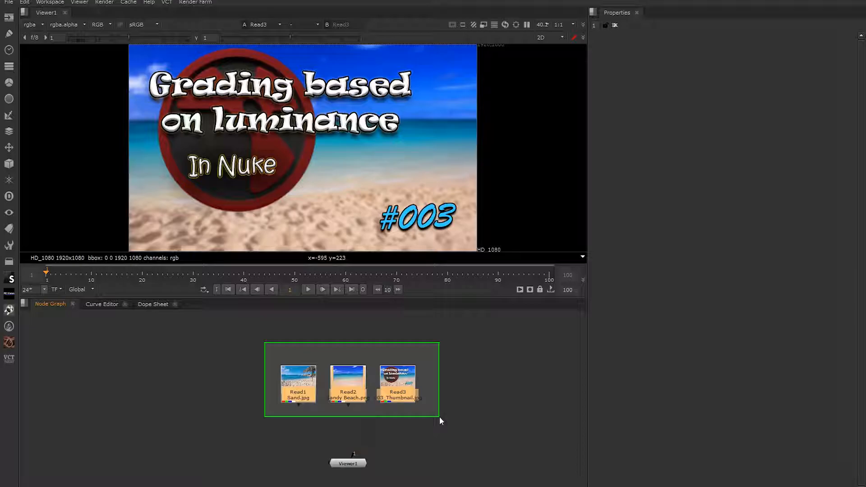
{"action": "left_click_drag", "start_coordinate": [439, 416], "coordinate": [438, 416]}
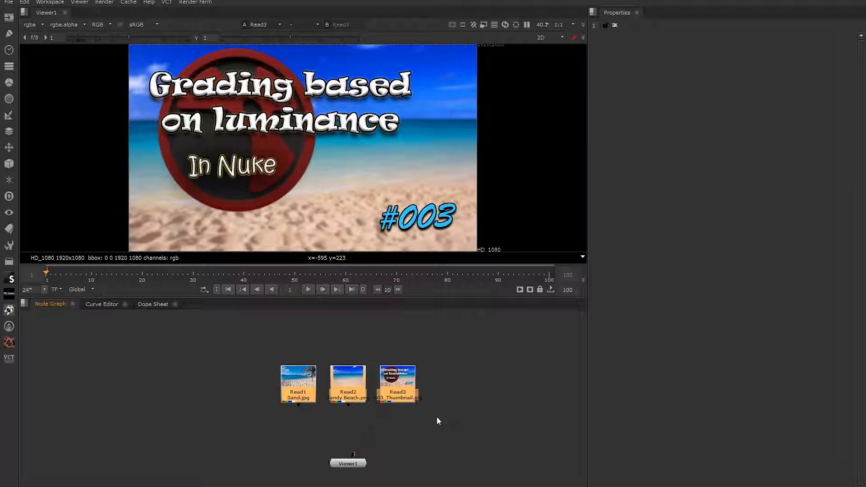
Delete the thumbnail Read node, view the Sand.jpg Read node, and place the Viewer node below it.
{"action": "left_click", "coordinate": [346, 335]}
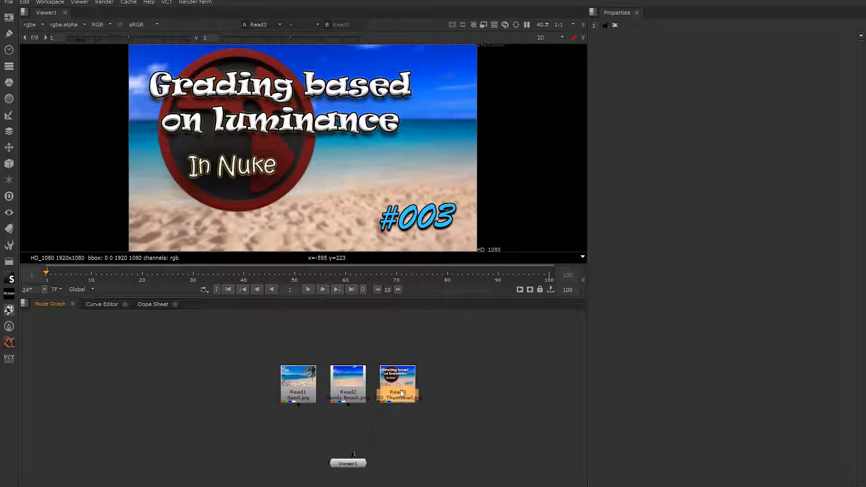
{"action": "key", "text": "Delete"}
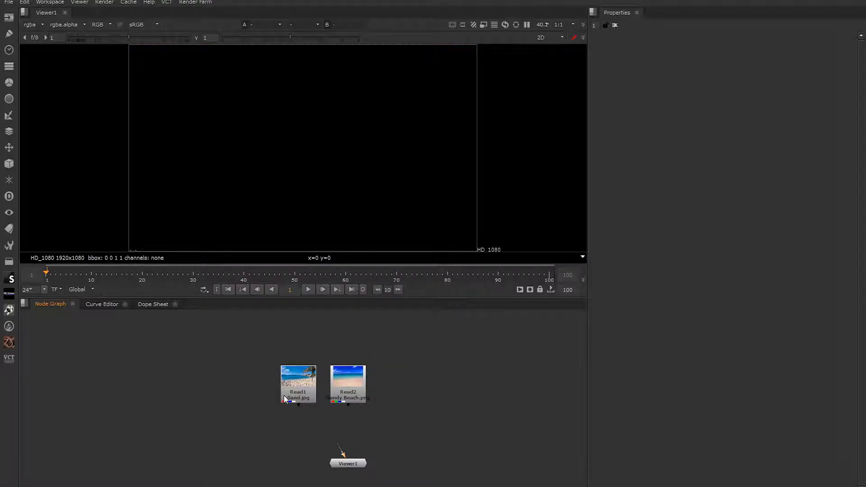
{"action": "left_click", "coordinate": [286, 392]}
{"action": "key", "text": "1"}
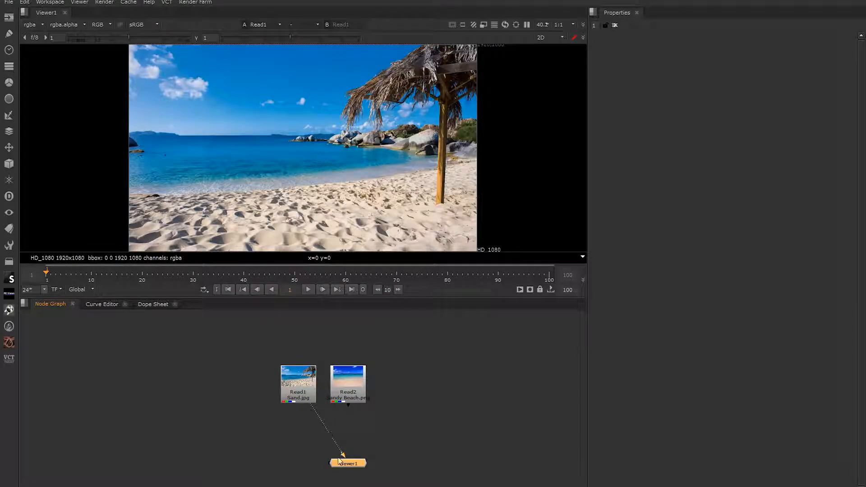
{"action": "left_click_drag", "start_coordinate": [350, 464], "coordinate": [296, 457]}
Compare the Sand.jpg and Sandy Beach.png images by viewing their Read nodes alternately, ending on Sand.jpg.
{"action": "left_click", "coordinate": [344, 380]}
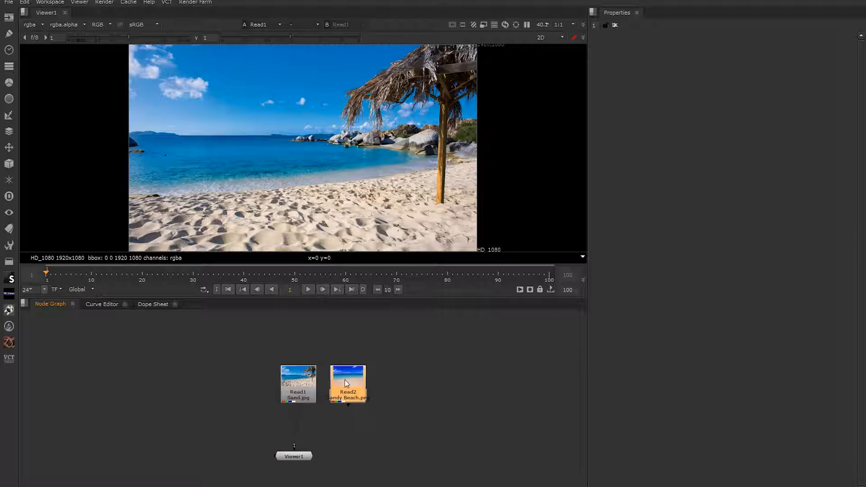
{"action": "key", "text": "1"}
{"action": "left_click", "coordinate": [305, 386]}
{"action": "key", "text": "1"}
{"action": "key", "text": "1"}
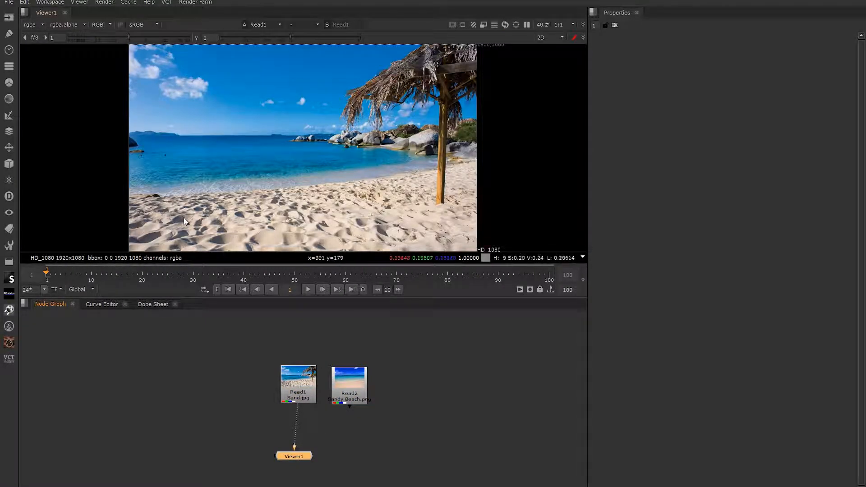
{"action": "left_click", "coordinate": [350, 387]}
{"action": "key", "text": "1"}
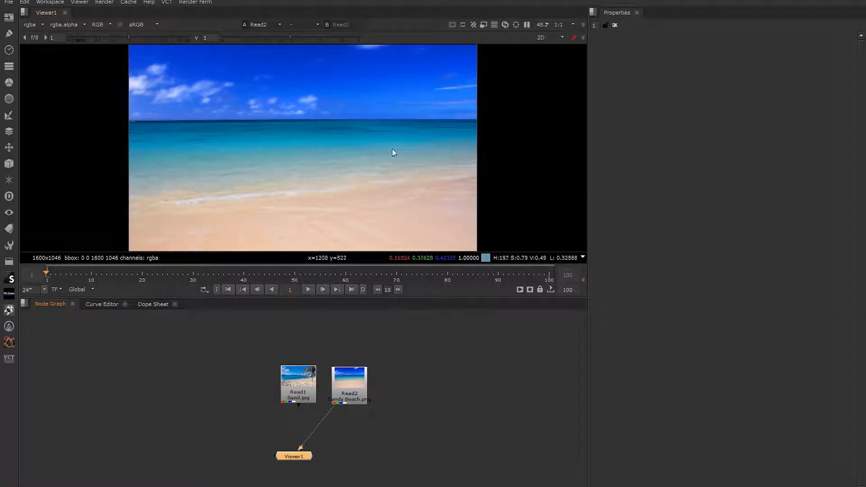
{"action": "left_click", "coordinate": [297, 383]}
{"action": "key", "text": "1"}
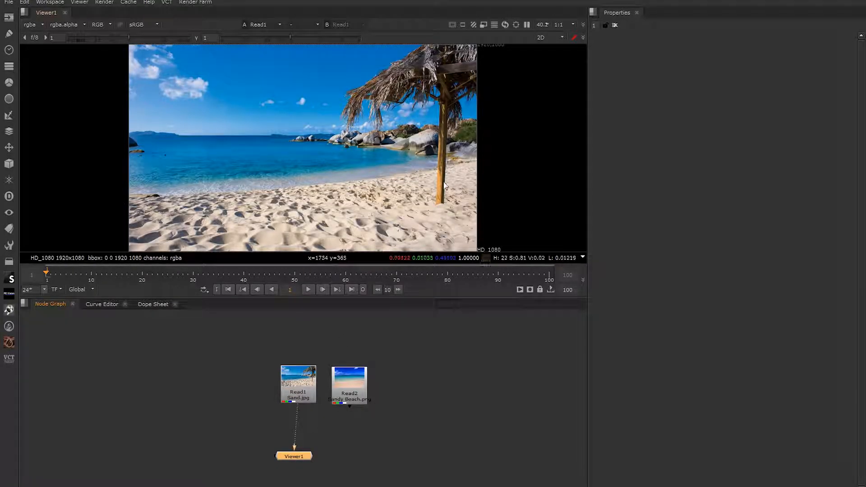
{"action": "left_click", "coordinate": [351, 384]}
{"action": "key", "text": "1"}
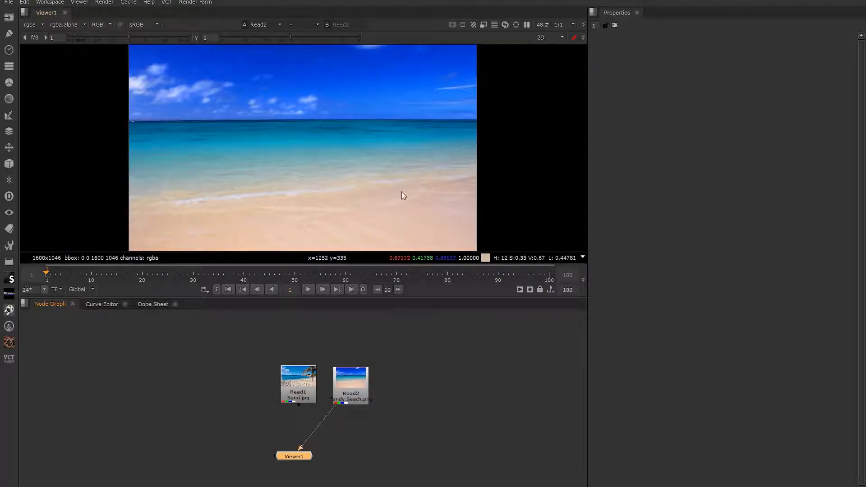
{"action": "key", "text": "2"}
{"action": "key", "text": "1"}
{"action": "key", "text": "2"}
{"action": "key", "text": "1"}
{"action": "left_click", "coordinate": [298, 384]}
{"action": "key", "text": "1"}
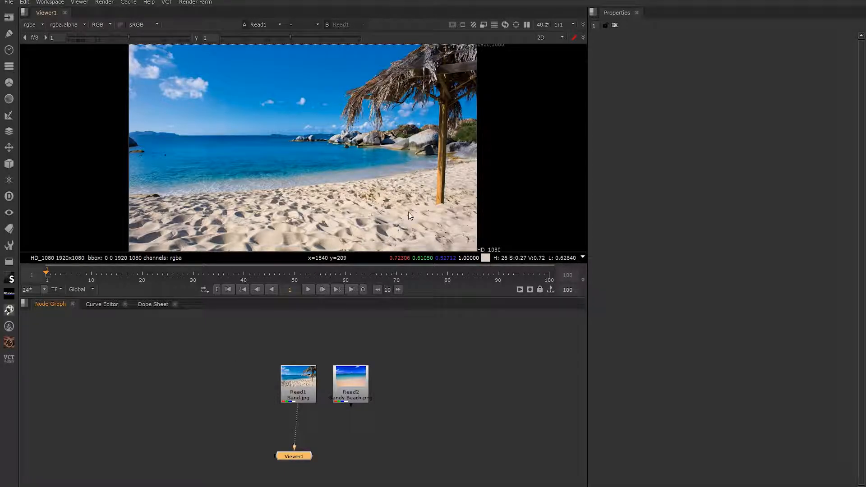
Open the project settings and choose HD_1080 1920x1080 as the full size format.
{"action": "left_click_drag", "start_coordinate": [250, 349], "coordinate": [405, 423]}
{"action": "left_click", "coordinate": [398, 402]}
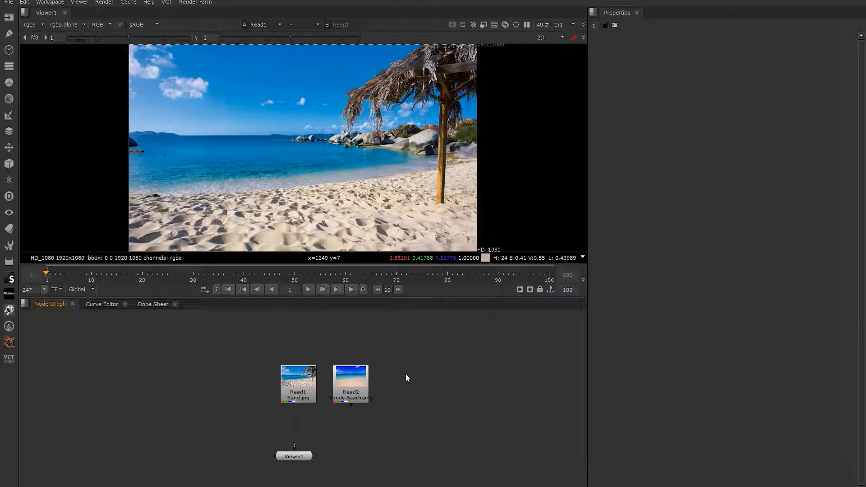
{"action": "key", "text": "s"}
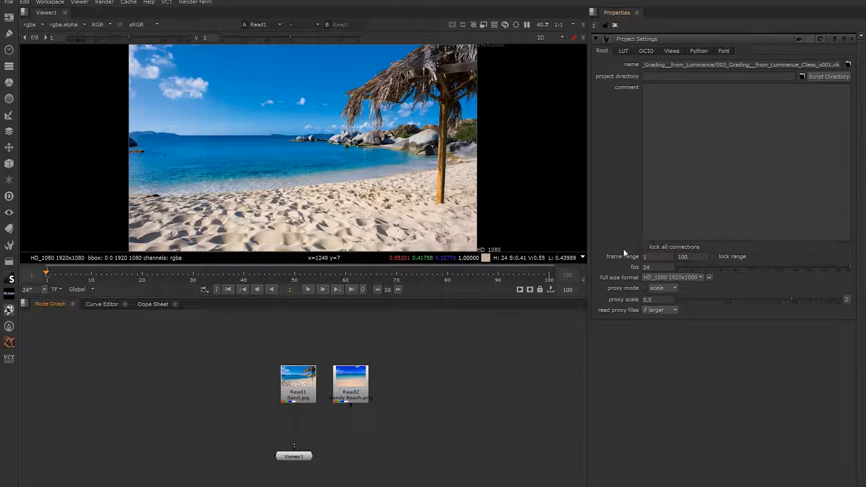
{"action": "left_click", "coordinate": [653, 278]}
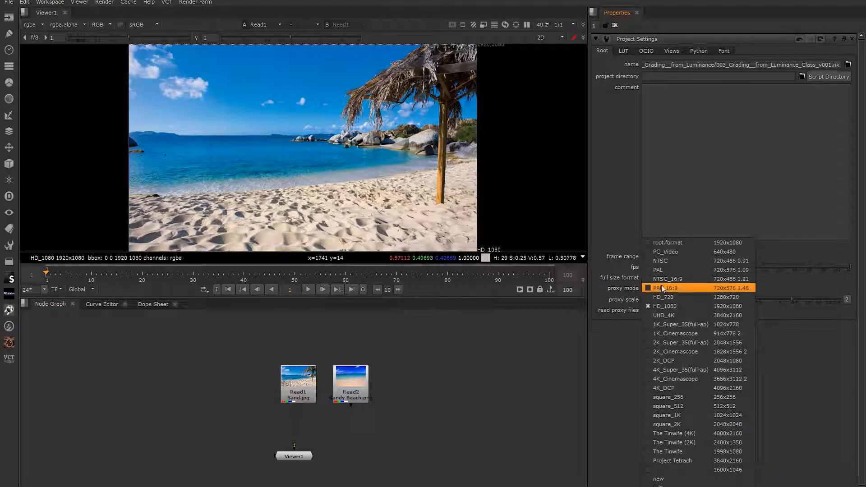
{"action": "left_click", "coordinate": [684, 306]}
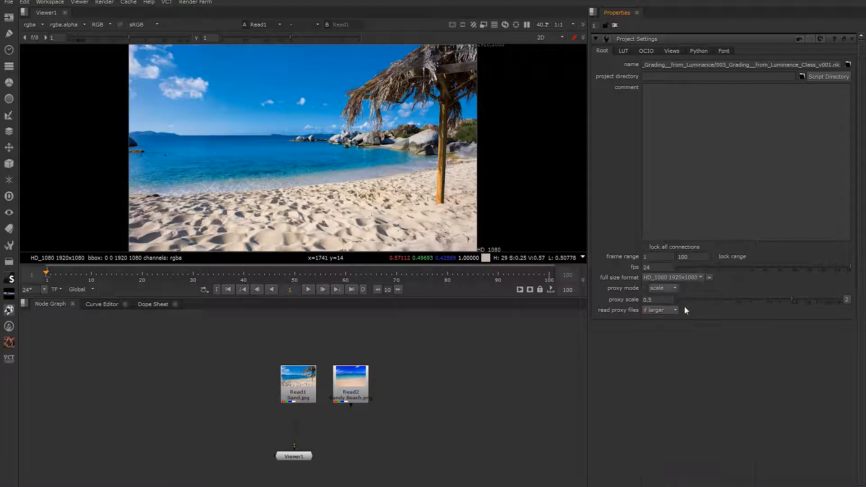
Switch auto alpha off and on again for the Sand.jpg Read node while checking its alpha channel.
{"action": "double_click", "coordinate": [302, 393]}
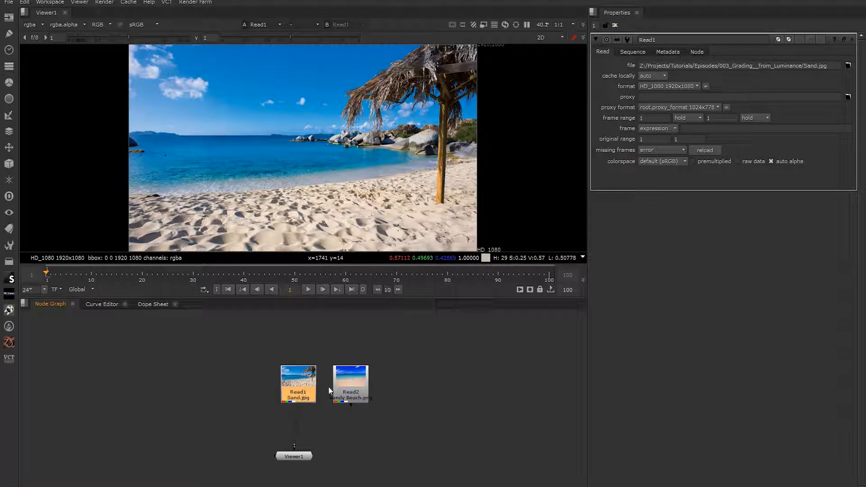
{"action": "left_click", "coordinate": [783, 163]}
{"action": "left_click", "coordinate": [783, 161]}
{"action": "key", "text": "a"}
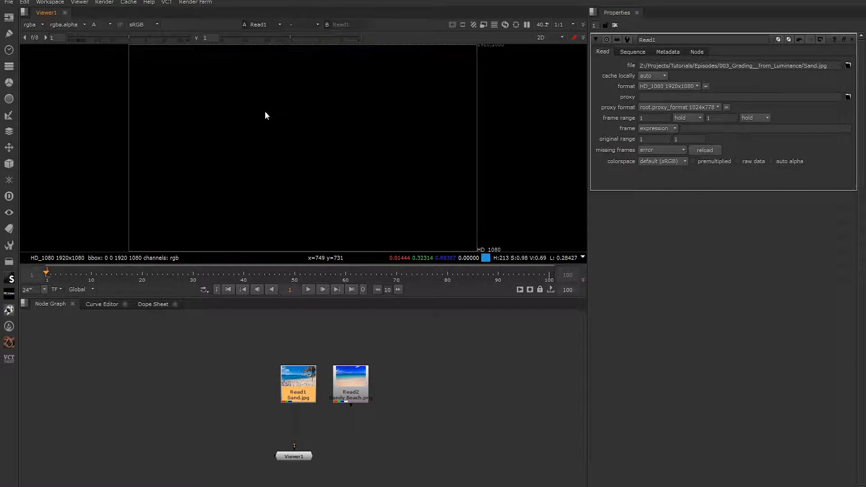
{"action": "left_click", "coordinate": [780, 161]}
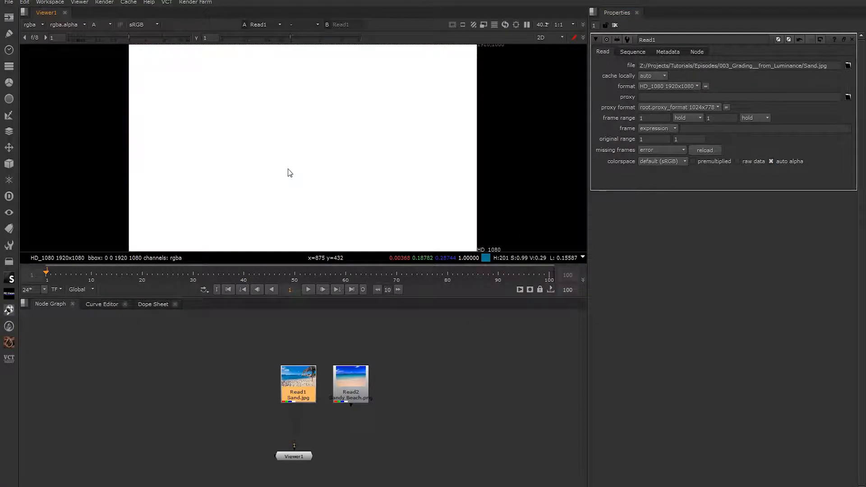
{"action": "key", "text": "a"}
Open the properties of both Read nodes and move the two nodes up, away from the Viewer node.
{"action": "double_click", "coordinate": [350, 388]}
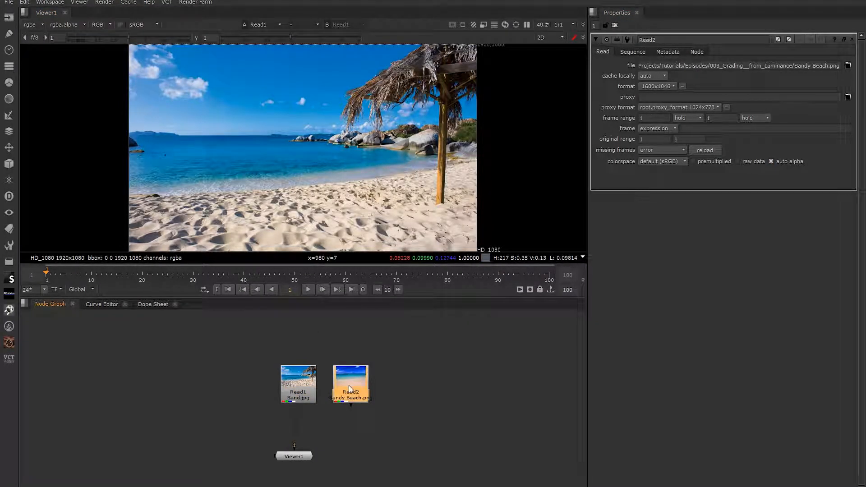
{"action": "double_click", "coordinate": [297, 383]}
{"action": "left_click_drag", "start_coordinate": [229, 312], "coordinate": [350, 363]}
{"action": "left_click", "coordinate": [366, 405]}
{"action": "left_click", "coordinate": [284, 356]}
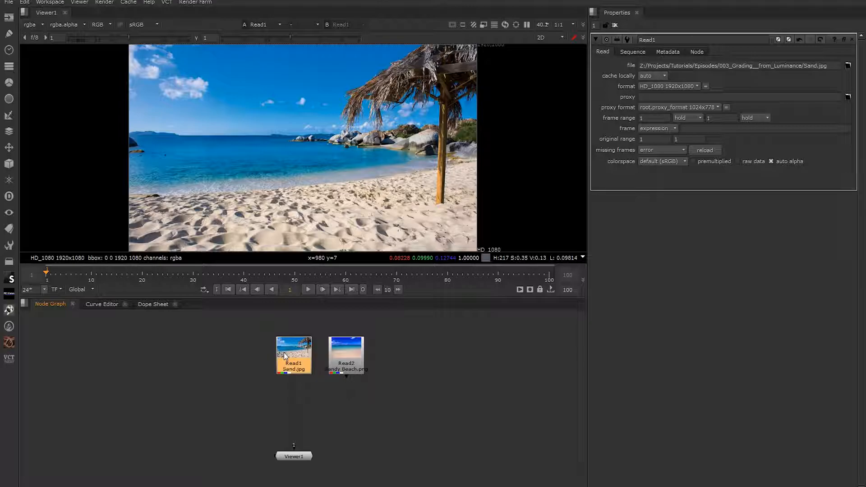
Compare the image formats of Sand.jpg and Sandy Beach.png by viewing each Read node in turn.
{"action": "key", "text": "1"}
{"action": "scroll", "coordinate": [425, 134], "scroll_direction": "down", "scroll_amount": 1}
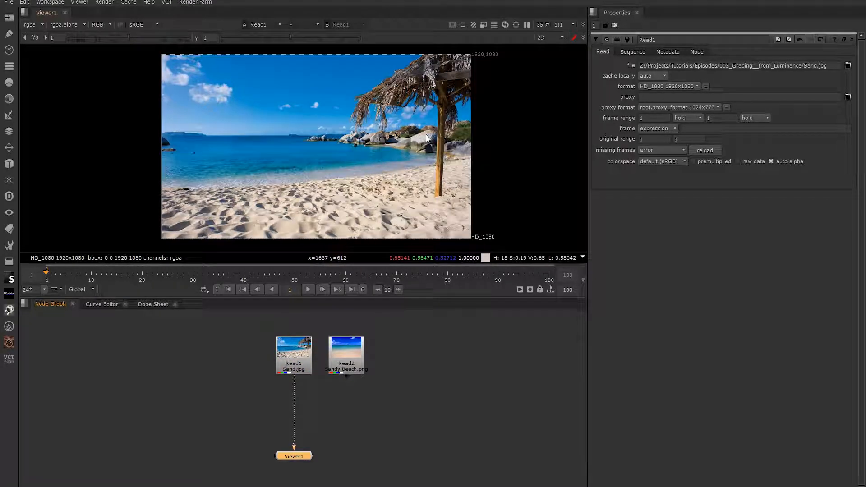
{"action": "left_click", "coordinate": [348, 367]}
{"action": "key", "text": "1"}
{"action": "scroll", "coordinate": [442, 131], "scroll_direction": "down", "scroll_amount": 2}
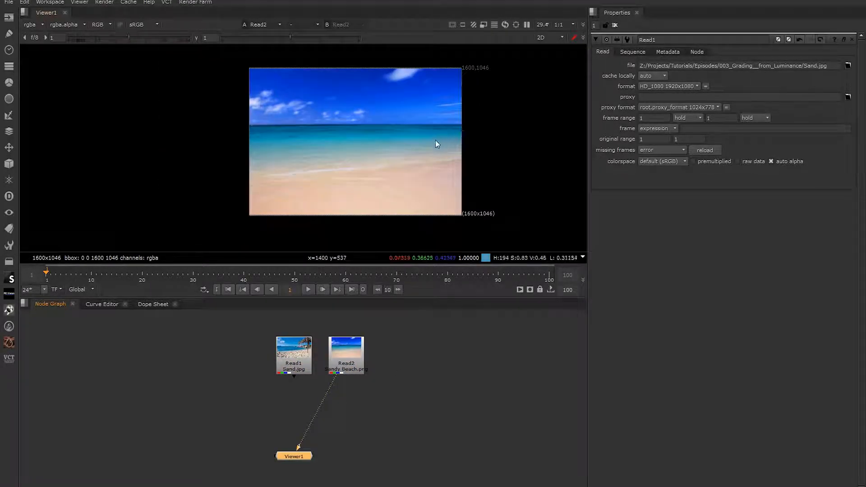
{"action": "scroll", "coordinate": [436, 142], "scroll_direction": "up", "scroll_amount": 1}
Add a Reformat node below the Sand.jpg Read node and paste a copy below the Sandy Beach.png Read node.
{"action": "left_click", "coordinate": [294, 356]}
{"action": "key", "text": "Tab"}
{"action": "type", "text": "RE"}
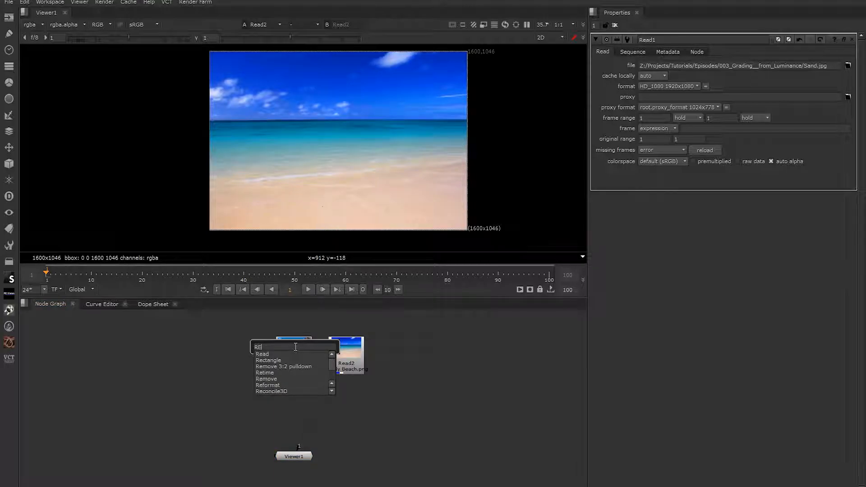
{"action": "type", "text": "F"}
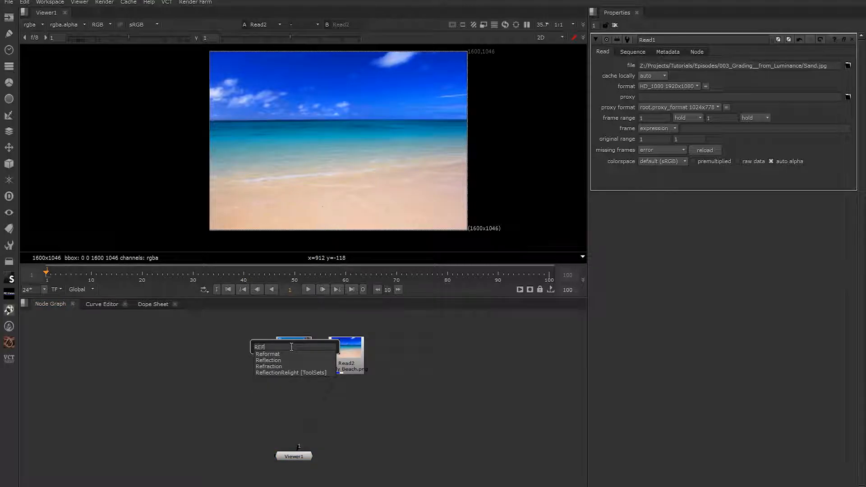
{"action": "left_click", "coordinate": [292, 352]}
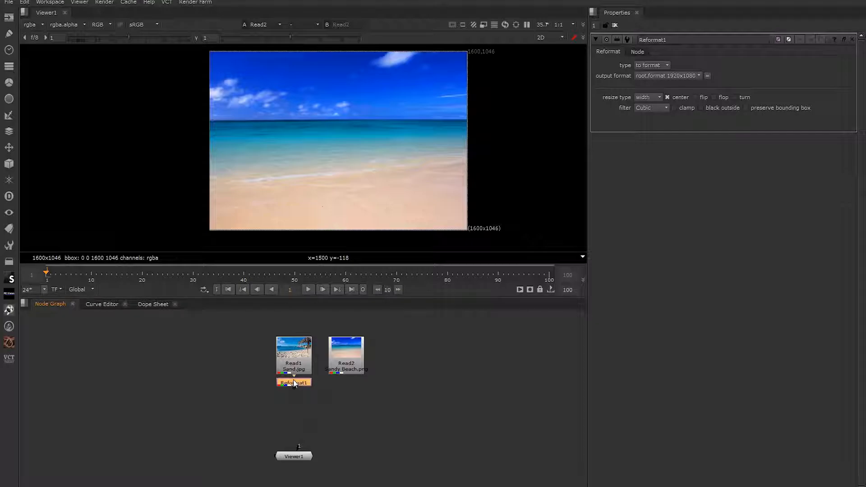
{"action": "left_click", "coordinate": [350, 366]}
{"action": "key", "text": "ctrl+v"}
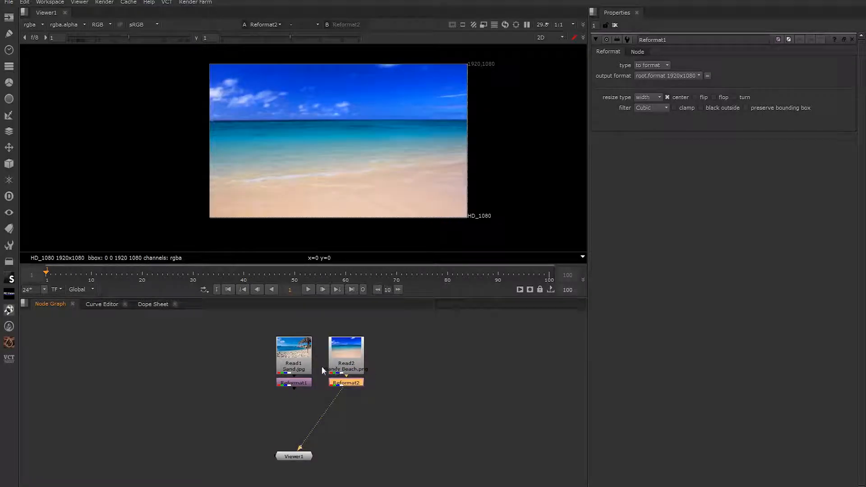
Compare the two reformatted images by viewing both Reformat nodes alternately, ending on the Sand.jpg one.
{"action": "left_click", "coordinate": [305, 380]}
{"action": "key", "text": "1"}
{"action": "left_click", "coordinate": [342, 382]}
{"action": "key", "text": "1"}
{"action": "left_click", "coordinate": [300, 383]}
{"action": "key", "text": "1"}
{"action": "left_click", "coordinate": [346, 383]}
{"action": "key", "text": "1"}
{"action": "left_click", "coordinate": [345, 408]}
{"action": "left_click", "coordinate": [296, 382]}
{"action": "key", "text": "1"}
Swap and space out the two branches, placing Sandy Beach.png with its Reformat to the left of Sand.jpg.
{"action": "left_click_drag", "start_coordinate": [270, 401], "coordinate": [318, 327]}
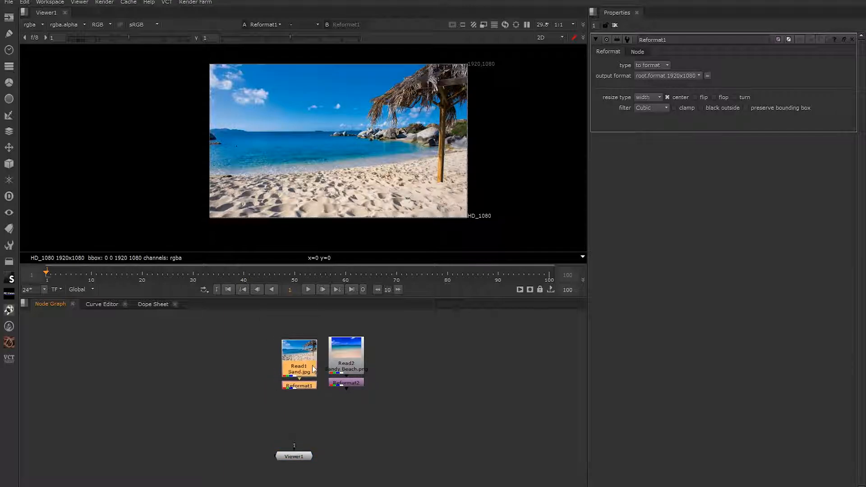
{"action": "left_click_drag", "start_coordinate": [294, 356], "coordinate": [389, 351]}
{"action": "left_click_drag", "start_coordinate": [305, 406], "coordinate": [381, 320]}
{"action": "left_click_drag", "start_coordinate": [346, 356], "coordinate": [245, 376]}
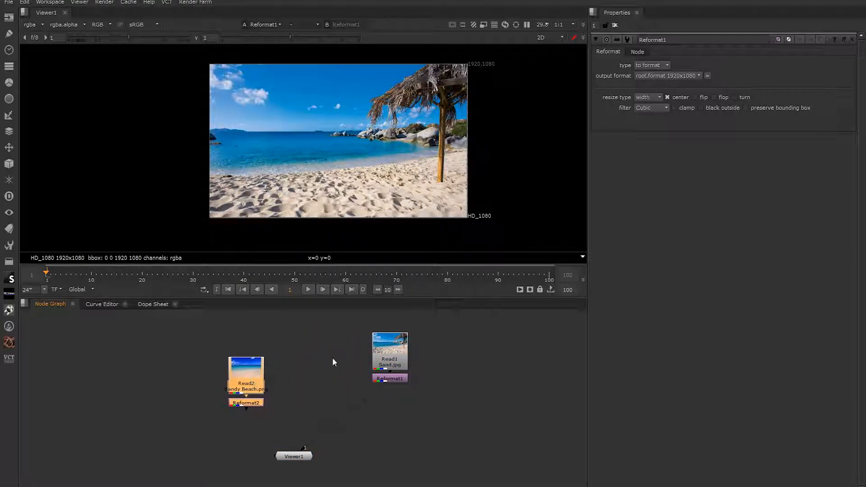
{"action": "left_click_drag", "start_coordinate": [364, 396], "coordinate": [423, 332]}
{"action": "left_click_drag", "start_coordinate": [390, 356], "coordinate": [350, 360]}
{"action": "left_click", "coordinate": [400, 360]}
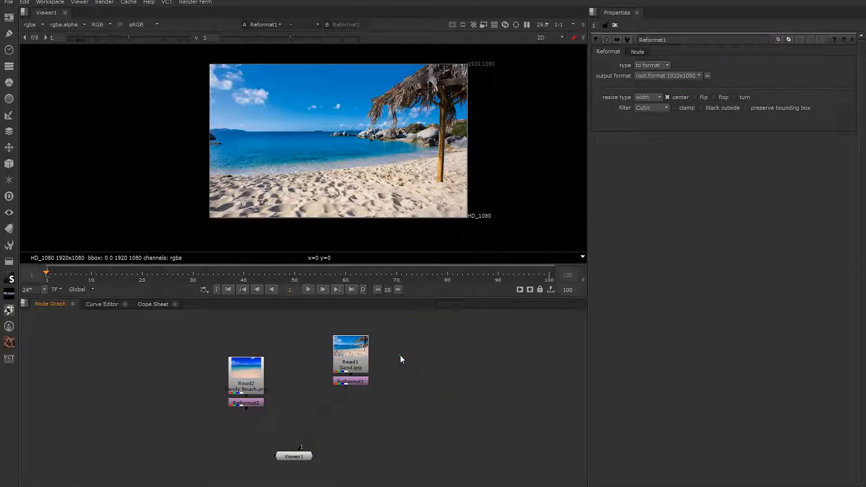
Add an unconnected Roto node to the right of the Sand.jpg branch and enlarge the viewer area for drawing.
{"action": "key", "text": "o"}
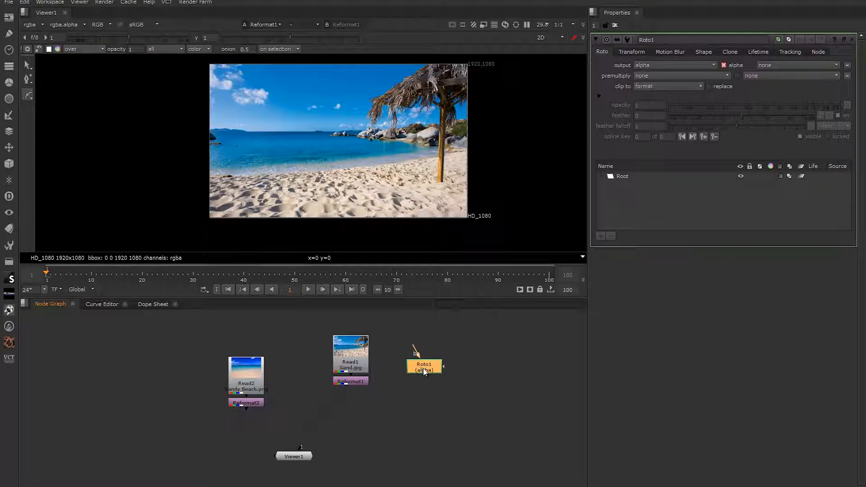
{"action": "left_click_drag", "start_coordinate": [417, 366], "coordinate": [411, 365]}
{"action": "scroll", "coordinate": [210, 195], "scroll_direction": "up", "scroll_amount": 5}
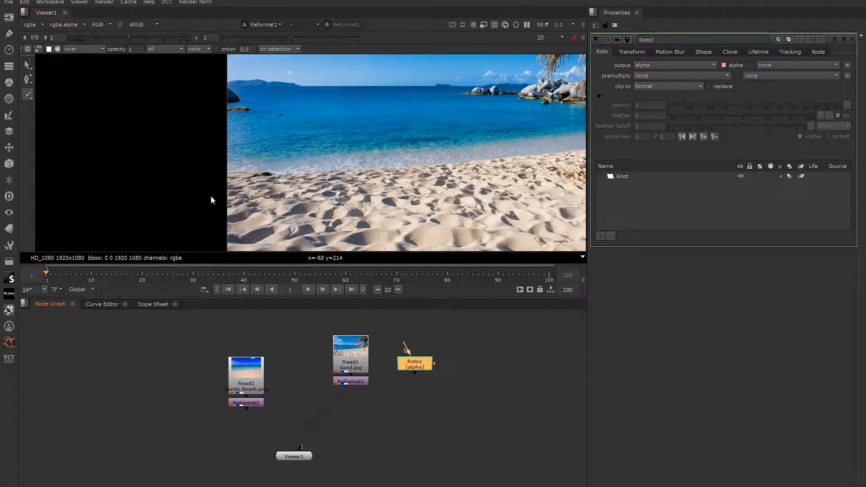
{"action": "left_click_drag", "start_coordinate": [286, 299], "coordinate": [286, 381]}
{"action": "middle_click_drag", "start_coordinate": [333, 279], "coordinate": [209, 240]}
{"action": "scroll", "coordinate": [316, 239], "scroll_direction": "down", "scroll_amount": 2}
{"action": "scroll", "coordinate": [149, 212], "scroll_direction": "up", "scroll_amount": 5}
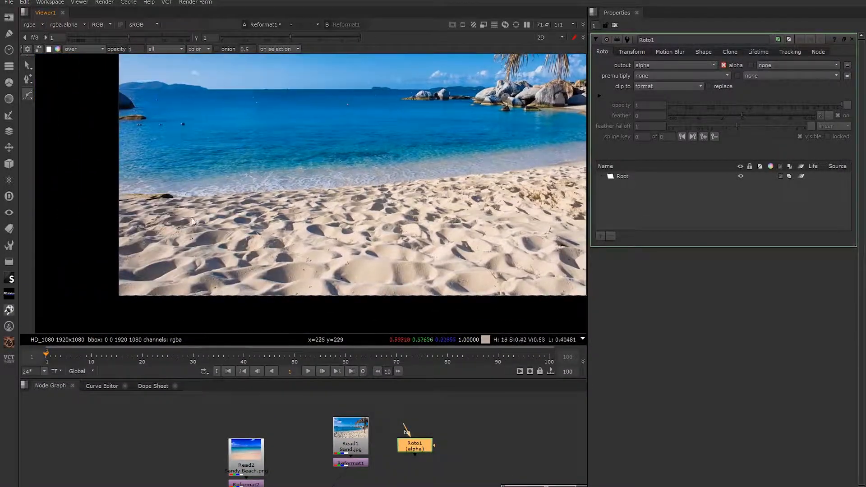
Draw a Bezier along the edge where the sand meets the water, from outside the image past the wooden pole.
{"action": "left_click", "coordinate": [79, 179]}
{"action": "left_click_drag", "start_coordinate": [161, 187], "coordinate": [184, 187]}
{"action": "middle_click_drag", "start_coordinate": [379, 185], "coordinate": [159, 220]}
{"action": "left_click_drag", "start_coordinate": [190, 206], "coordinate": [202, 206]}
{"action": "middle_click_drag", "start_coordinate": [180, 208], "coordinate": [247, 226]}
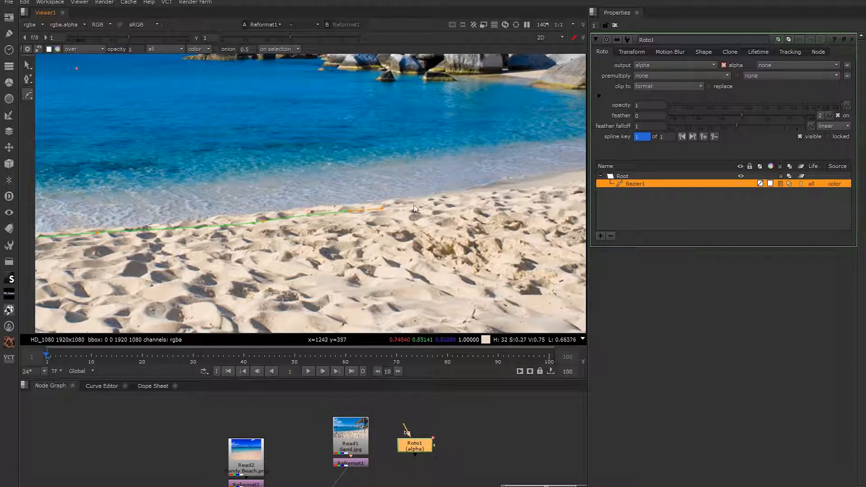
{"action": "middle_click_drag", "start_coordinate": [407, 206], "coordinate": [231, 230]}
{"action": "left_click", "coordinate": [436, 207]}
{"action": "left_click", "coordinate": [453, 199]}
{"action": "left_click", "coordinate": [476, 185]}
{"action": "scroll", "coordinate": [511, 174], "scroll_direction": "down", "scroll_amount": 3}
{"action": "left_click", "coordinate": [393, 196]}
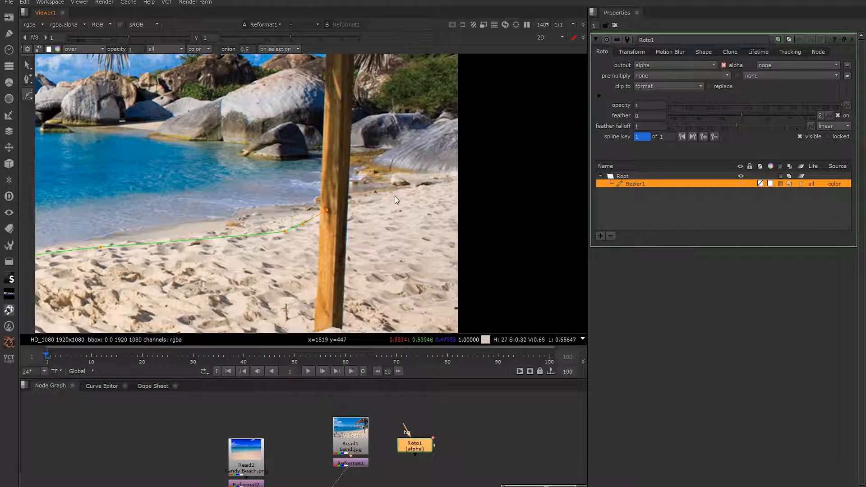
Continue the Bezier outside the image around the sand and close the shape at its starting point.
{"action": "left_click", "coordinate": [467, 189]}
{"action": "scroll", "coordinate": [499, 217], "scroll_direction": "down", "scroll_amount": 1}
{"action": "middle_click_drag", "start_coordinate": [499, 221], "coordinate": [486, 178]}
{"action": "left_click", "coordinate": [495, 232]}
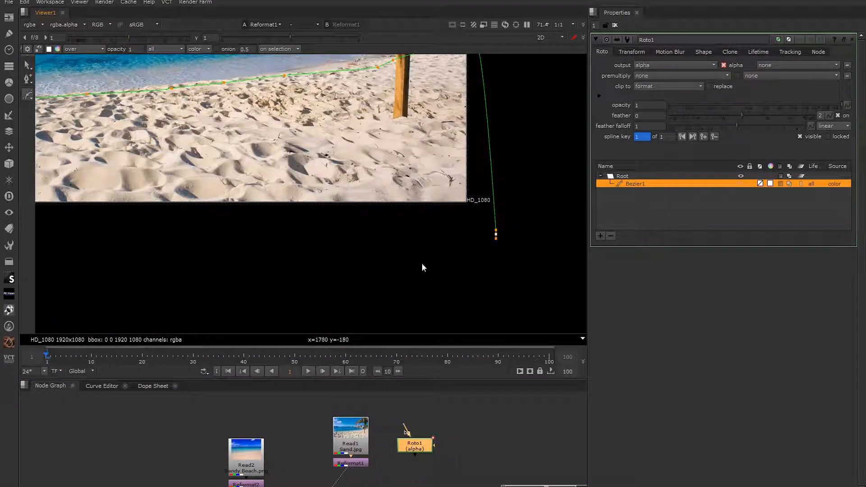
{"action": "scroll", "coordinate": [442, 262], "scroll_direction": "down", "scroll_amount": 2}
{"action": "left_click", "coordinate": [402, 246]}
{"action": "left_click", "coordinate": [160, 205]}
{"action": "left_click", "coordinate": [163, 143]}
{"action": "scroll", "coordinate": [183, 137], "scroll_direction": "up", "scroll_amount": 4}
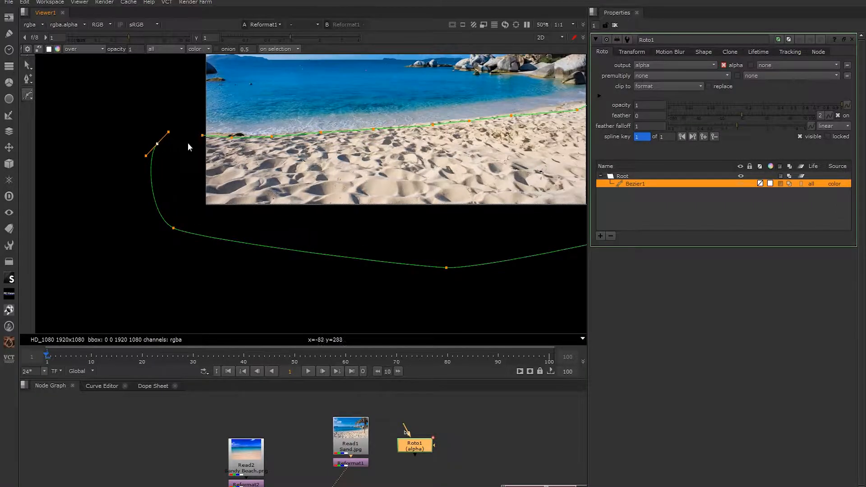
{"action": "left_click", "coordinate": [217, 121]}
Select all points of the Bezier and smooth them several times.
{"action": "scroll", "coordinate": [232, 140], "scroll_direction": "down", "scroll_amount": 5}
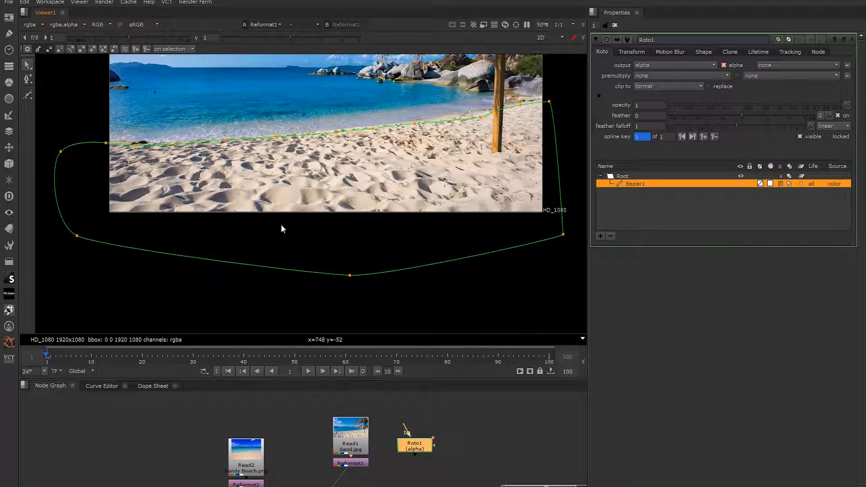
{"action": "left_click_drag", "start_coordinate": [93, 107], "coordinate": [552, 310]}
{"action": "key", "text": "z"}
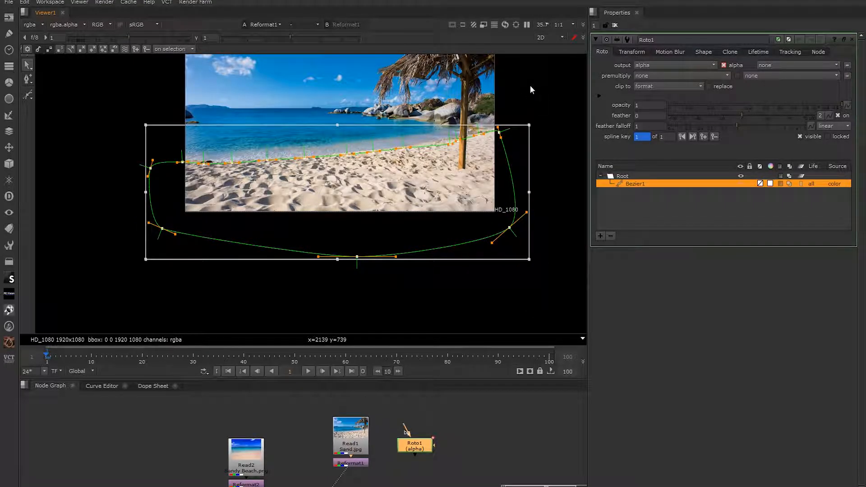
{"action": "key", "text": "z"}
{"action": "key", "text": "z"}
{"action": "key", "text": "z"}
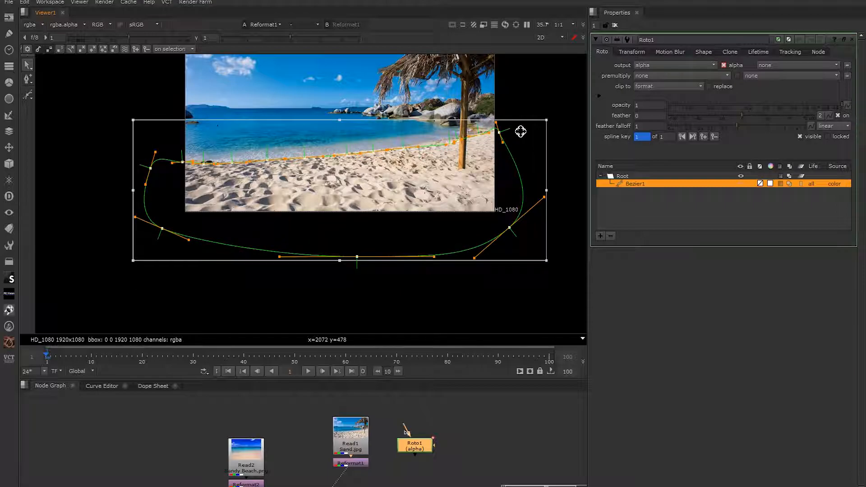
Undo the excess smoothing of the Bezier points.
{"action": "key", "text": "ctrl+z"}
{"action": "key", "text": "ctrl+z"}
{"action": "key", "text": "ctrl+z"}
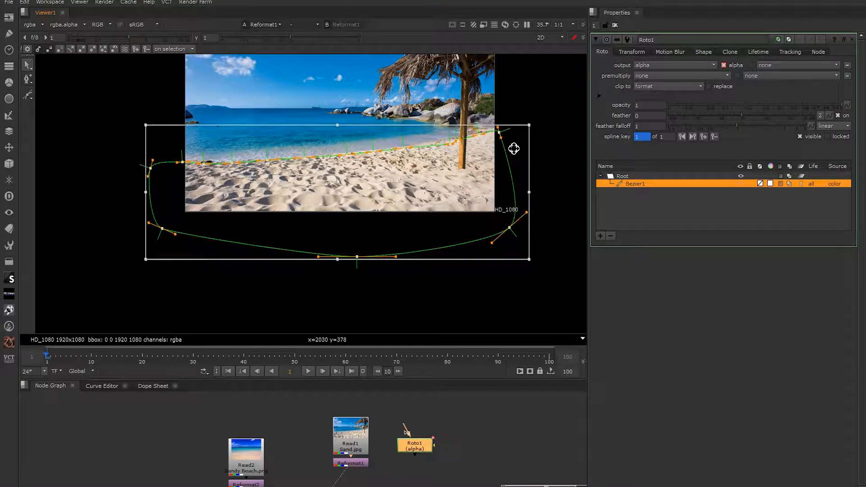
{"action": "key", "text": "ctrl+z"}
{"action": "key", "text": "ctrl+shift+z"}
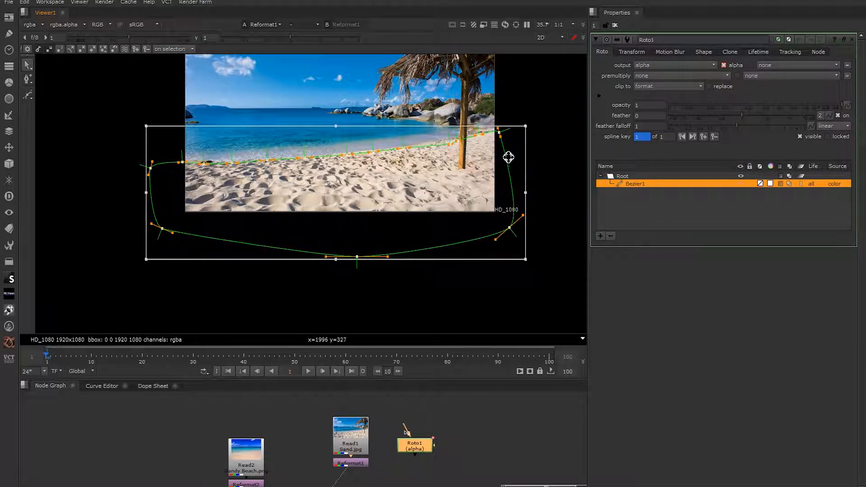
Try feathering the whole Bezier outward, remove the feather and deselect the points.
{"action": "key", "text": "e"}
{"action": "key", "text": "e"}
{"action": "key", "text": "e"}
{"action": "key", "text": "e"}
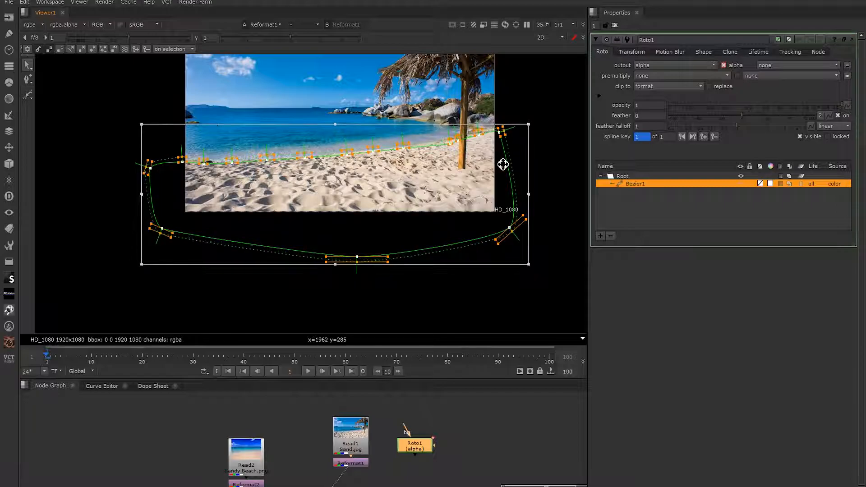
{"action": "key", "text": "shift+e"}
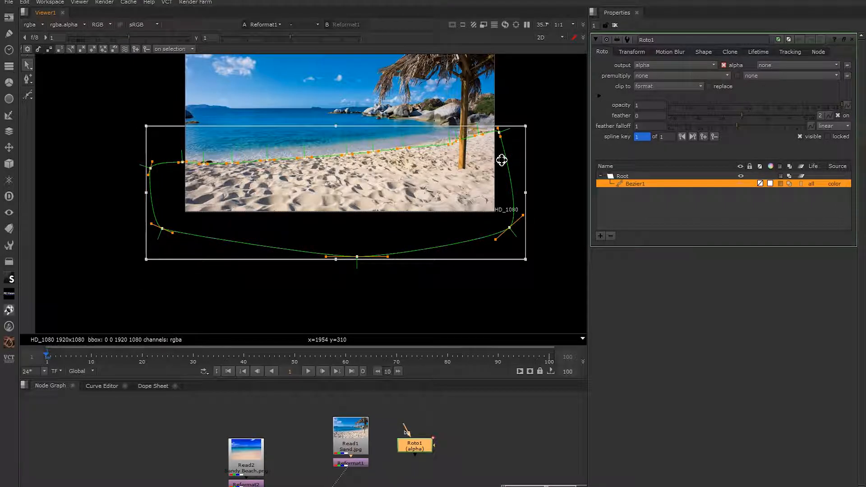
{"action": "left_click", "coordinate": [477, 104]}
{"action": "scroll", "coordinate": [482, 117], "scroll_direction": "up", "scroll_amount": 2}
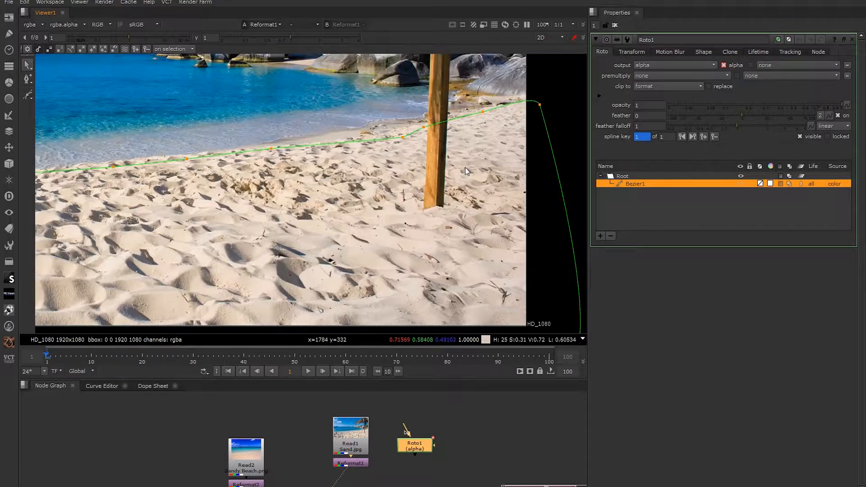
{"action": "middle_click_drag", "start_coordinate": [362, 211], "coordinate": [409, 167]}
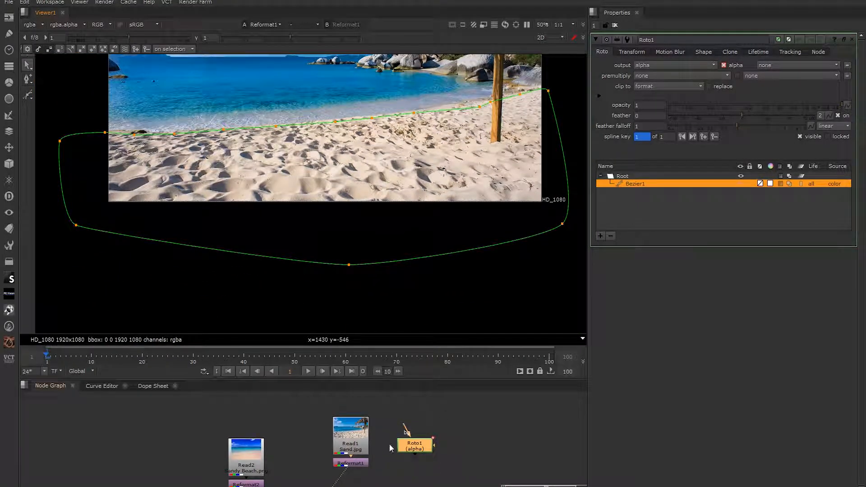
Enlarge the node graph and add a Multiply [Math] node below the Sand.jpg branch's Reformat node.
{"action": "middle_click_drag", "start_coordinate": [370, 432], "coordinate": [369, 408]}
{"action": "left_click_drag", "start_coordinate": [369, 380], "coordinate": [374, 289]}
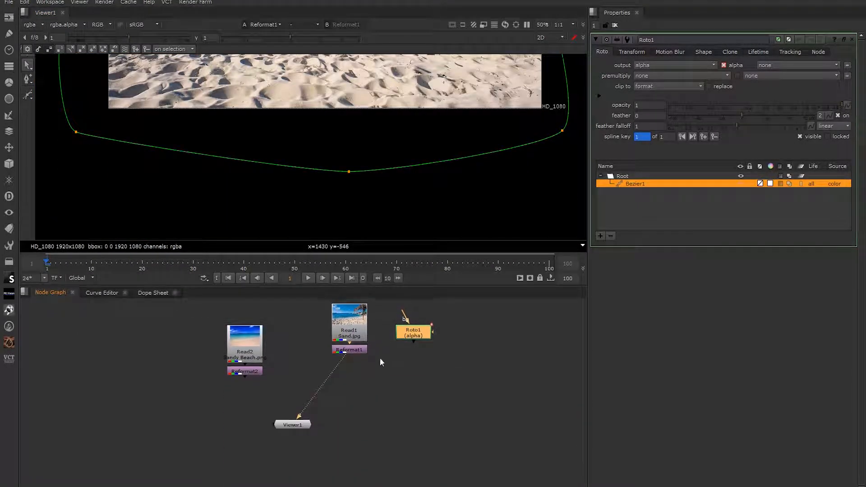
{"action": "middle_click_drag", "start_coordinate": [382, 346], "coordinate": [350, 392]}
{"action": "left_click", "coordinate": [350, 392]}
{"action": "left_click_drag", "start_coordinate": [394, 381], "coordinate": [402, 389]}
{"action": "left_click", "coordinate": [339, 391]}
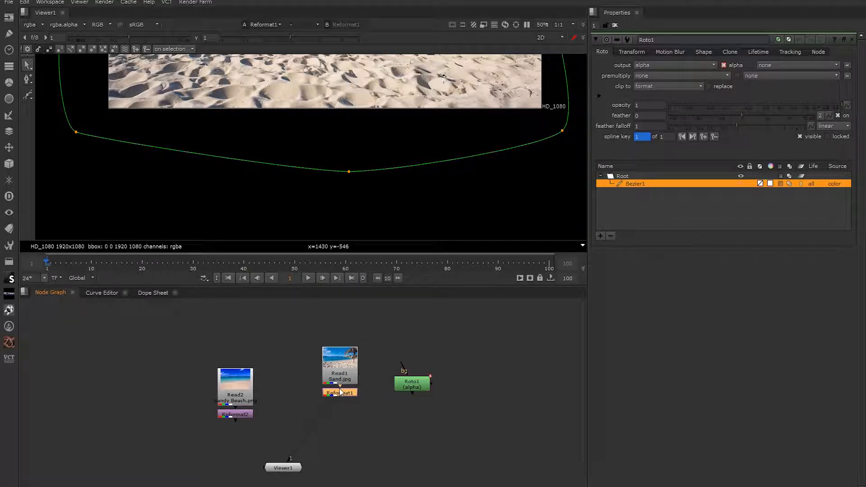
{"action": "key", "text": "Tab"}
{"action": "type", "text": "multip"}
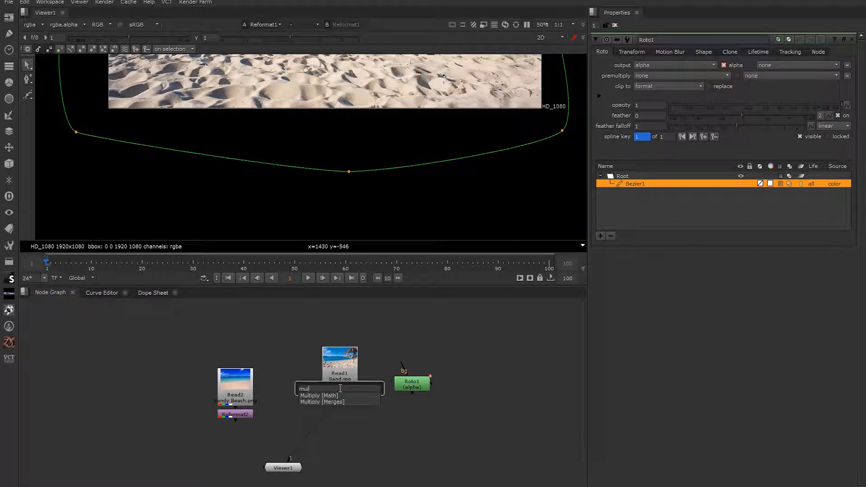
{"action": "key", "text": "Return"}
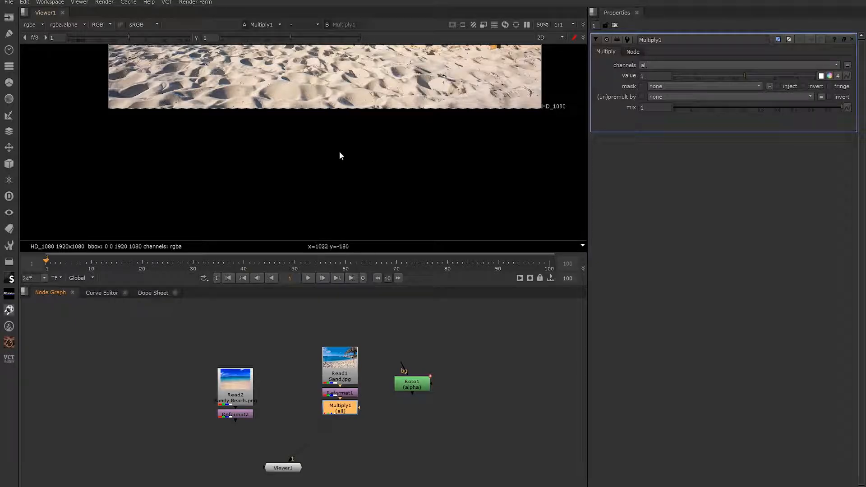
Set the Multiply node's channels to rgba and connect its mask input to the Roto node.
{"action": "scroll", "coordinate": [316, 210], "scroll_direction": "down", "scroll_amount": 3}
{"action": "scroll", "coordinate": [316, 209], "scroll_direction": "up", "scroll_amount": 2}
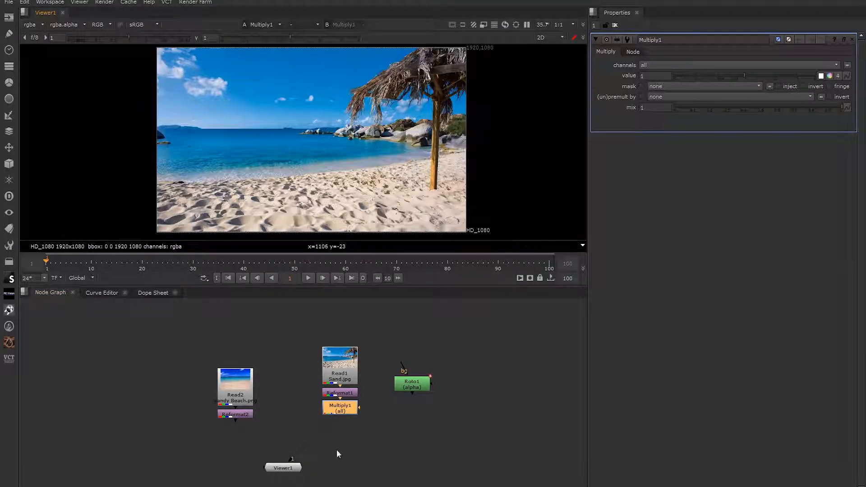
{"action": "left_click", "coordinate": [657, 66]}
{"action": "left_click", "coordinate": [656, 102]}
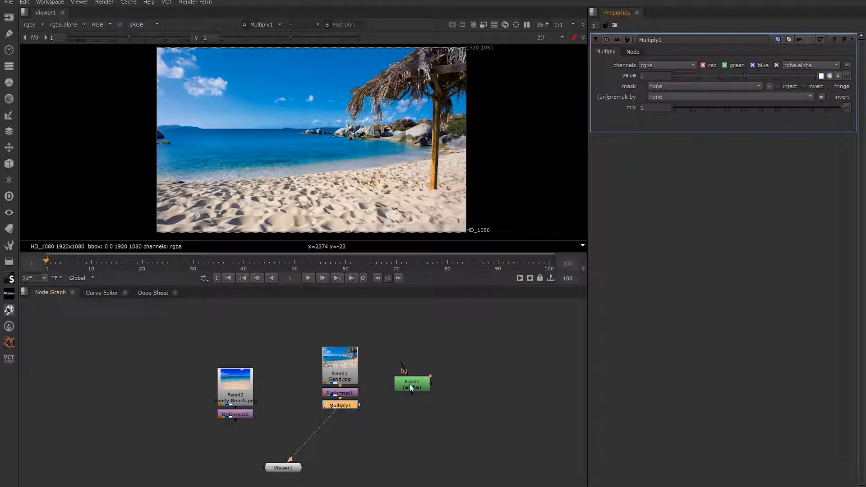
{"action": "left_click_drag", "start_coordinate": [359, 405], "coordinate": [407, 406]}
{"action": "left_click", "coordinate": [344, 404]}
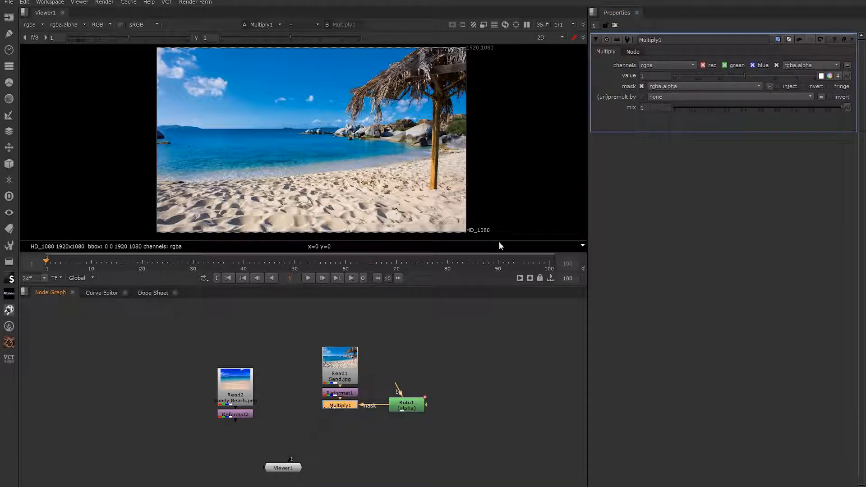
Set the Multiply value to 0 and invert its mask to isolate the sand.
{"action": "double_click", "coordinate": [644, 77]}
{"action": "type", "text": "0"}
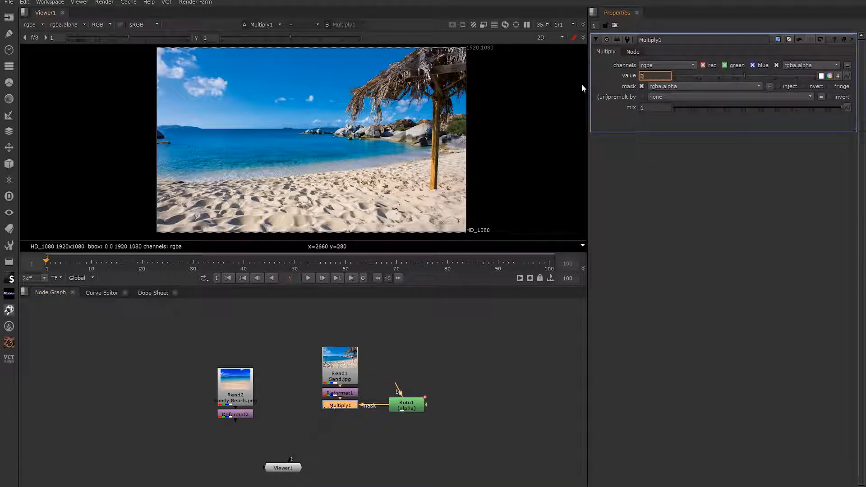
{"action": "key", "text": "Return"}
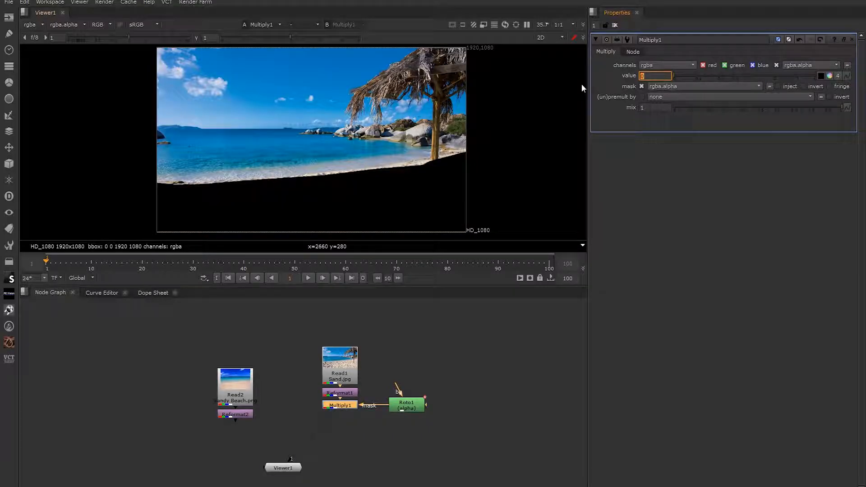
{"action": "left_click", "coordinate": [809, 87]}
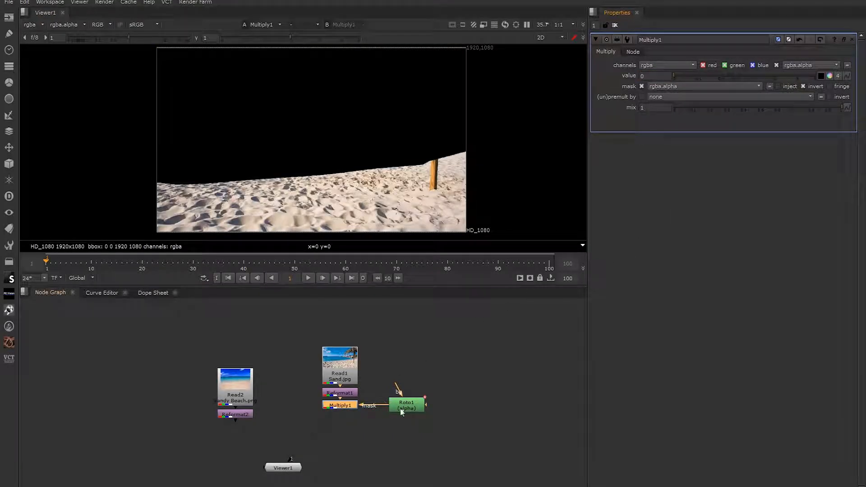
Examine the area around the wooden pole, comparing the masked sand with the original Sand.jpg image.
{"action": "left_click", "coordinate": [399, 411]}
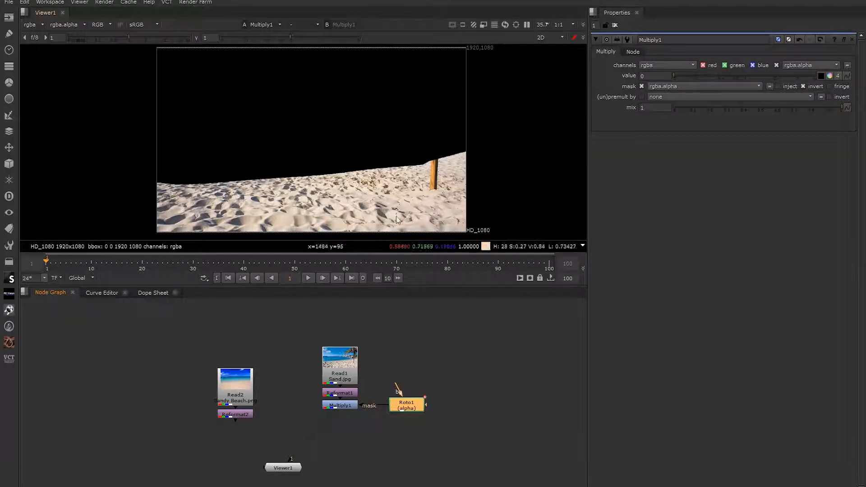
{"action": "middle_click_drag", "start_coordinate": [432, 185], "coordinate": [416, 151]}
{"action": "scroll", "coordinate": [272, 163], "scroll_direction": "up", "scroll_amount": 6}
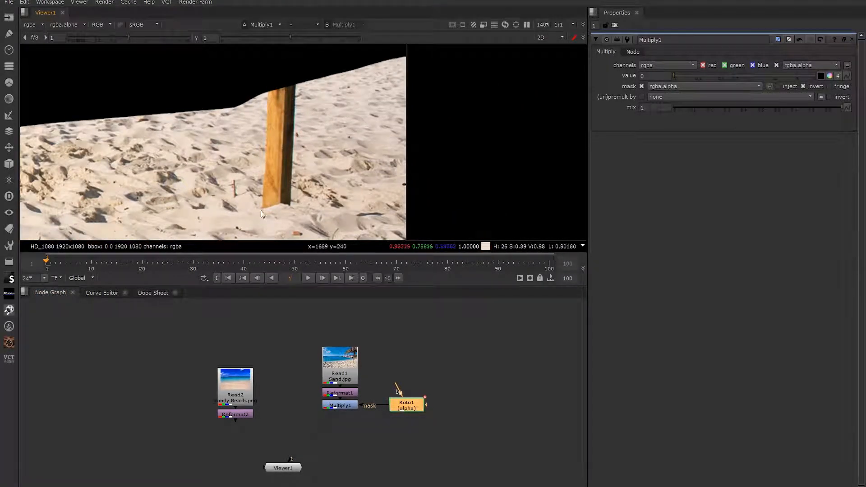
{"action": "left_click", "coordinate": [331, 371]}
{"action": "key", "text": "1"}
{"action": "scroll", "coordinate": [315, 170], "scroll_direction": "down", "scroll_amount": 4}
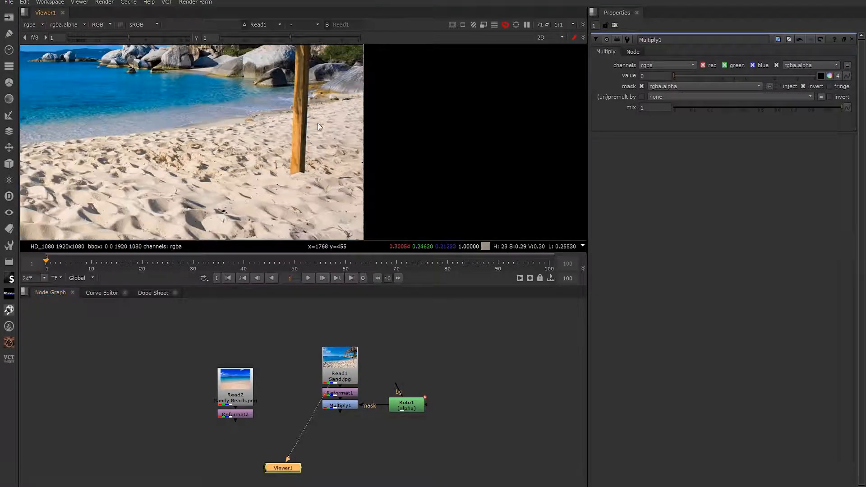
{"action": "scroll", "coordinate": [316, 171], "scroll_direction": "down", "scroll_amount": 1}
{"action": "middle_click_drag", "start_coordinate": [315, 171], "coordinate": [344, 183]}
{"action": "left_click", "coordinate": [340, 405]}
{"action": "key", "text": "1"}
{"action": "scroll", "coordinate": [327, 168], "scroll_direction": "up", "scroll_amount": 3}
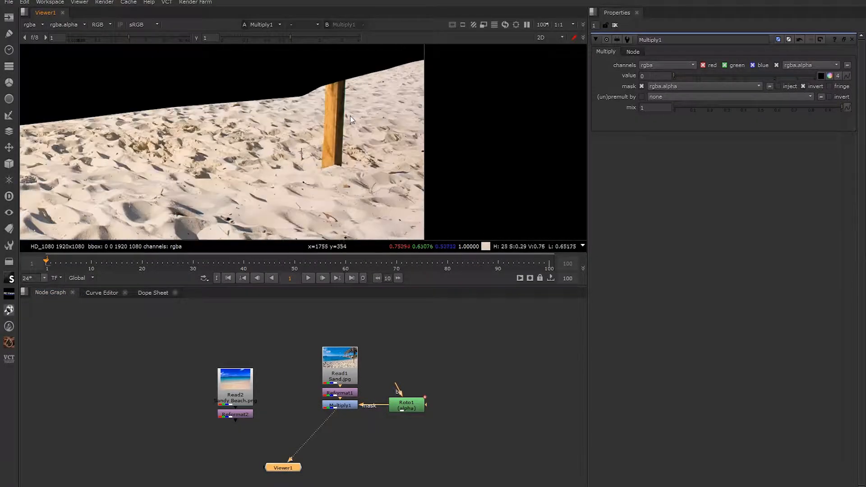
Add a RotoPaint node below the Multiply node and activate its Clone tool.
{"action": "left_click", "coordinate": [339, 407]}
{"action": "key", "text": "p"}
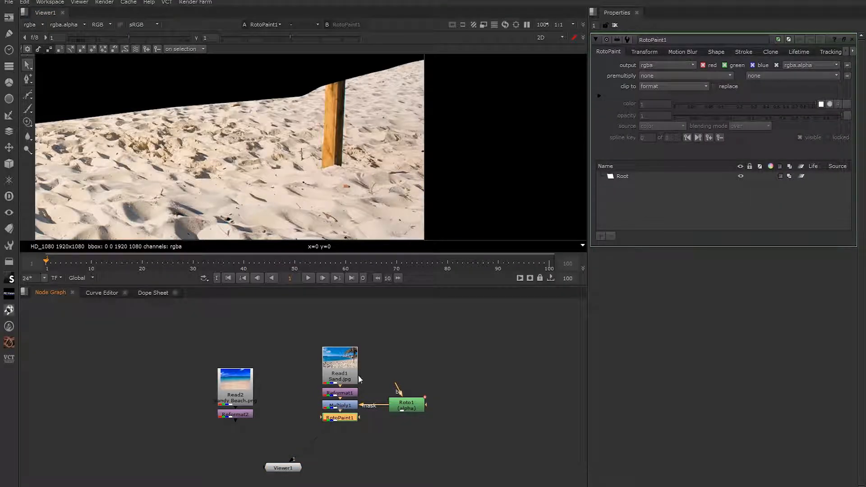
{"action": "scroll", "coordinate": [334, 158], "scroll_direction": "up", "scroll_amount": 4}
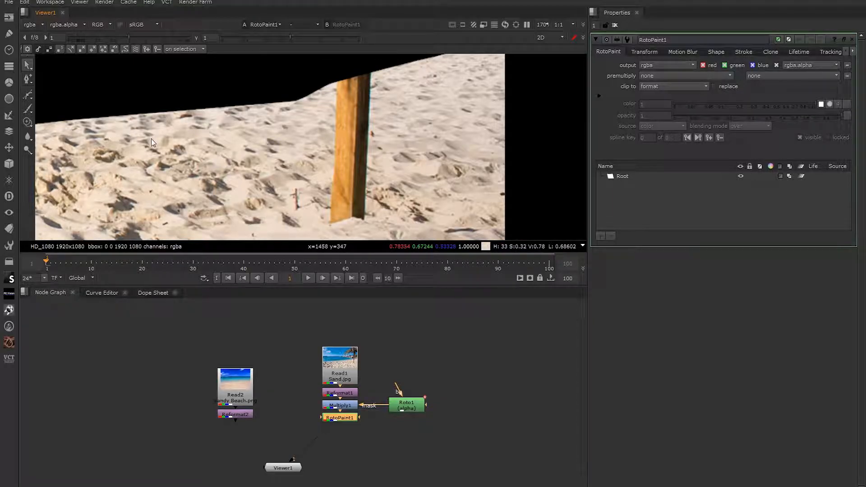
{"action": "key", "text": "c"}
{"action": "left_click_drag", "start_coordinate": [28, 123], "coordinate": [54, 124]}
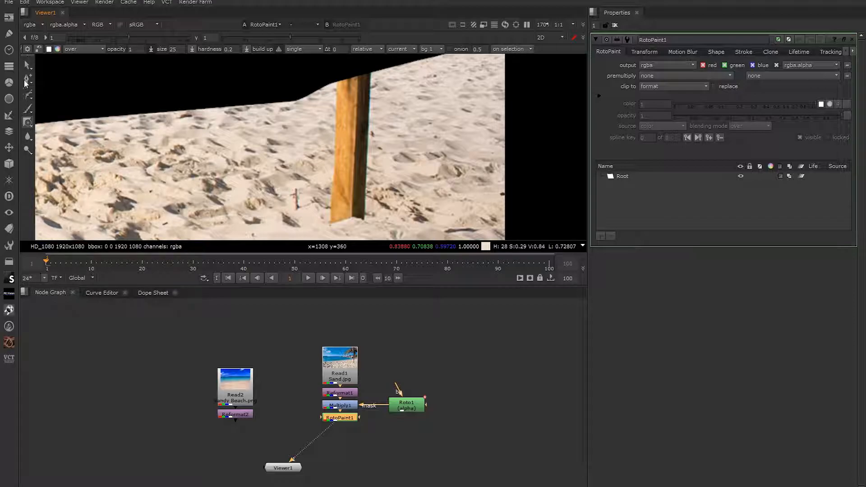
{"action": "left_click_drag", "start_coordinate": [28, 128], "coordinate": [57, 133]}
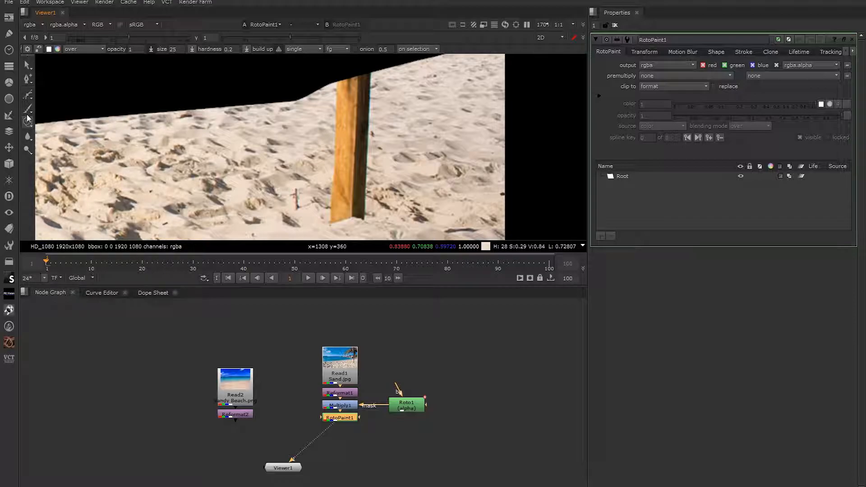
{"action": "left_click", "coordinate": [28, 110]}
{"action": "left_click_drag", "start_coordinate": [28, 122], "coordinate": [54, 121]}
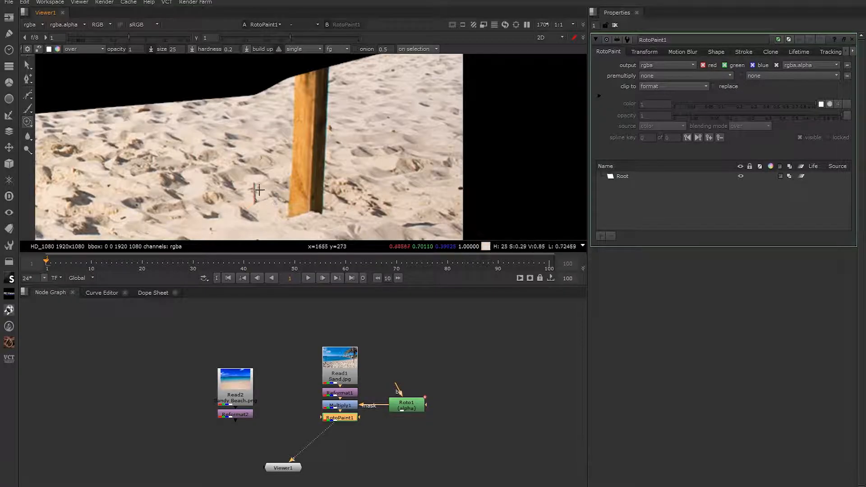
Set the Clone source offset, finishing with an offset across the sand beside the wooden pole.
{"action": "left_click_drag", "start_coordinate": [197, 80], "coordinate": [238, 72], "text": "ctrl"}
{"action": "middle_click_drag", "start_coordinate": [239, 72], "coordinate": [254, 143]}
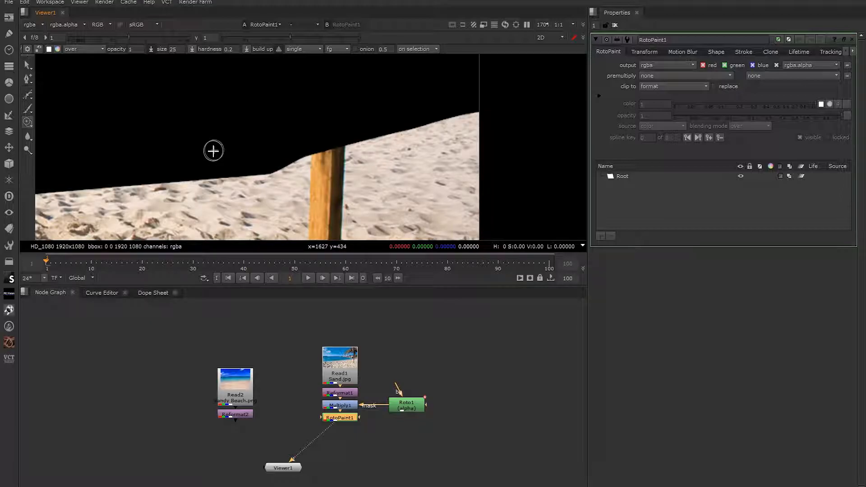
{"action": "left_click_drag", "start_coordinate": [209, 148], "coordinate": [261, 137], "text": "ctrl"}
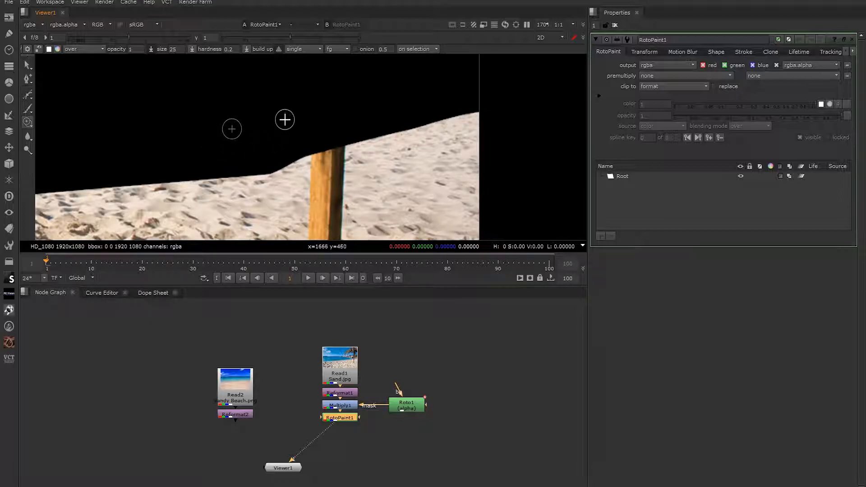
{"action": "mouse_move", "coordinate": [289, 202]}
{"action": "left_mouse_down", "text": "ctrl"}
{"action": "mouse_move", "coordinate": [316, 171]}
{"action": "mouse_move", "coordinate": [298, 151]}
{"action": "mouse_move", "coordinate": [313, 164]}
{"action": "mouse_move", "coordinate": [317, 196]}
{"action": "left_mouse_up", "text": "ctrl"}
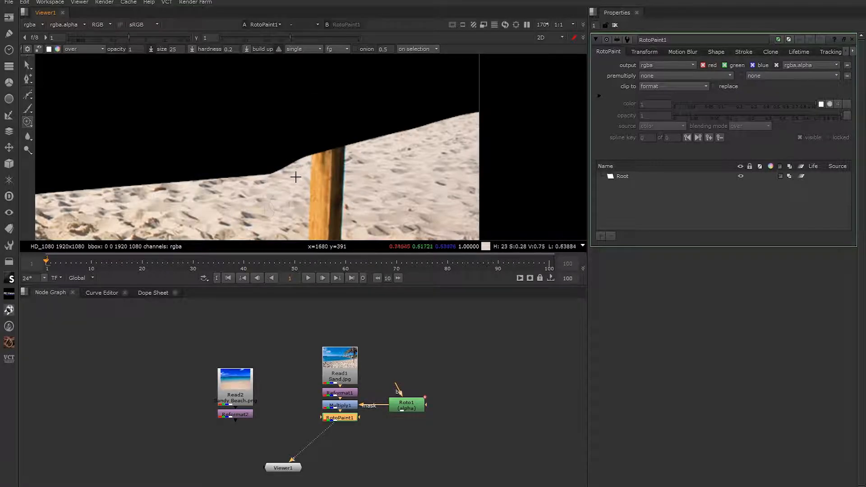
Try cloning sand over the wooden pole with brush size 58.5 and opacity 1, and undo the stroke.
{"action": "mouse_move", "coordinate": [264, 144]}
{"action": "left_mouse_down", "text": "shift"}
{"action": "mouse_move", "coordinate": [286, 146]}
{"action": "mouse_move", "coordinate": [295, 135]}
{"action": "mouse_move", "coordinate": [289, 152]}
{"action": "mouse_move", "coordinate": [293, 147]}
{"action": "left_mouse_up", "text": "shift"}
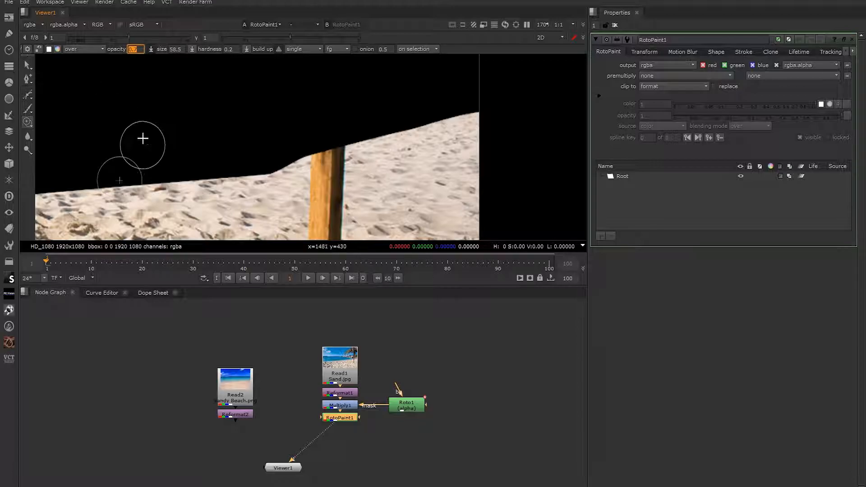
{"action": "middle_click_drag", "start_coordinate": [341, 190], "coordinate": [288, 154]}
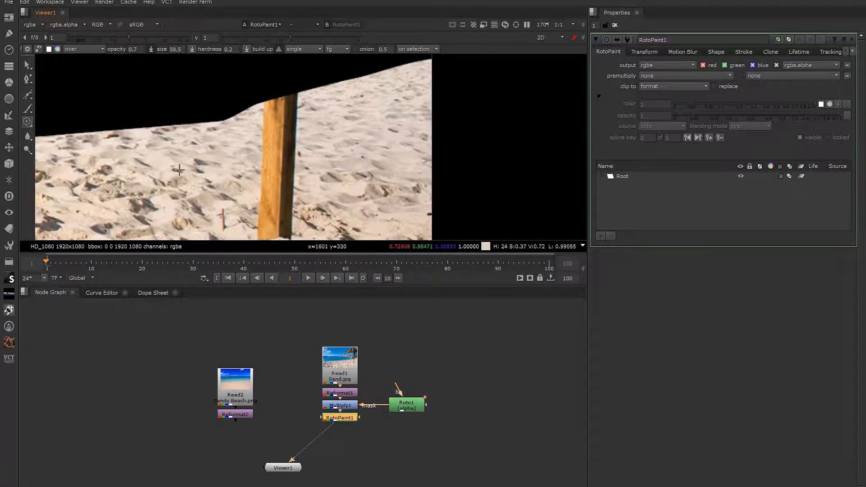
{"action": "middle_click_drag", "start_coordinate": [175, 176], "coordinate": [193, 118]}
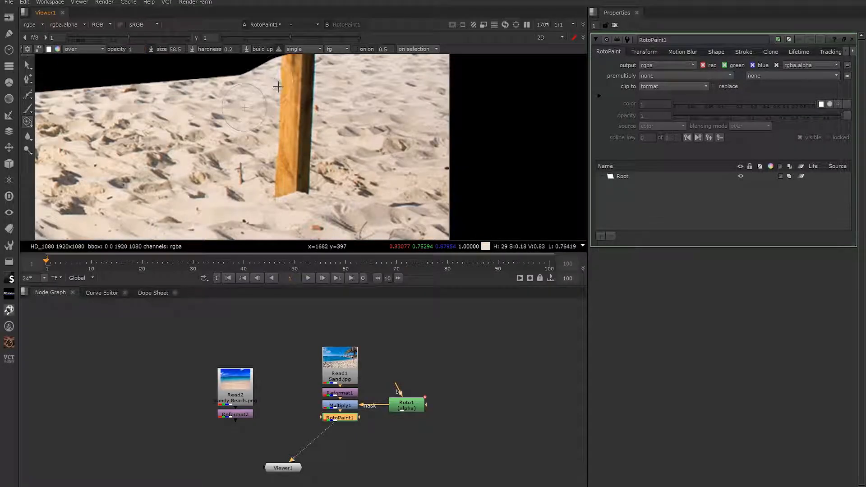
{"action": "middle_click_drag", "start_coordinate": [290, 101], "coordinate": [289, 144]}
{"action": "left_click_drag", "start_coordinate": [283, 145], "coordinate": [283, 215]}
{"action": "middle_click_drag", "start_coordinate": [297, 176], "coordinate": [304, 147]}
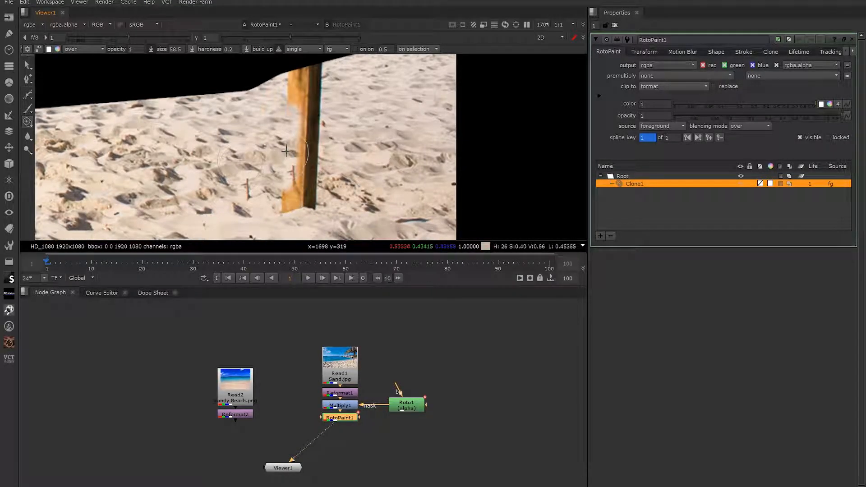
{"action": "middle_click_drag", "start_coordinate": [216, 73], "coordinate": [216, 99]}
{"action": "key", "text": "ctrl+z"}
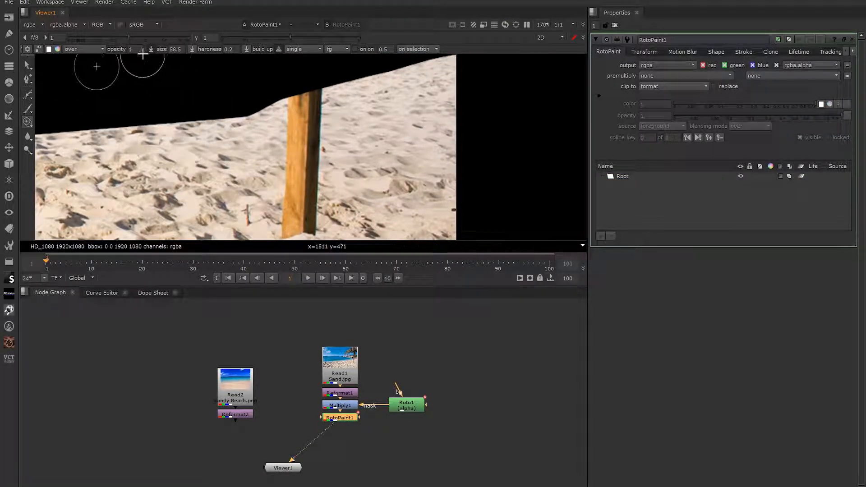
Set the Clone brush opacity to 0.7 and its size to 31, test it on the pole, and undo the test stroke.
{"action": "left_click_drag", "start_coordinate": [106, 93], "coordinate": [154, 93], "text": "shift"}
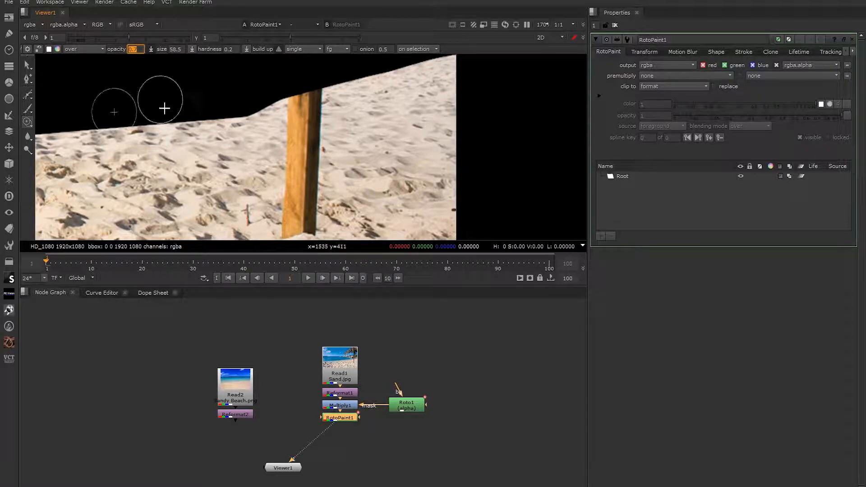
{"action": "mouse_move", "coordinate": [335, 146]}
{"action": "left_mouse_down", "text": "shift"}
{"action": "mouse_move", "coordinate": [319, 145]}
{"action": "mouse_move", "coordinate": [313, 127]}
{"action": "left_mouse_up", "text": "shift"}
{"action": "scroll", "coordinate": [310, 108], "scroll_direction": "up", "scroll_amount": 2}
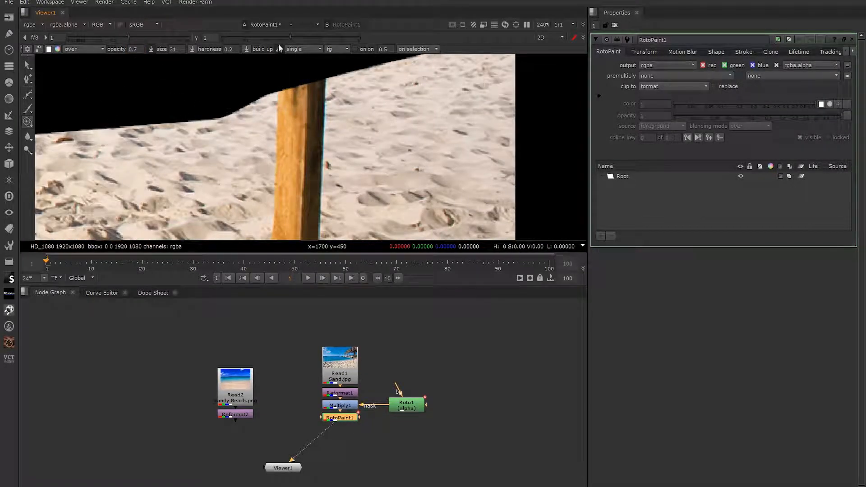
{"action": "left_click", "coordinate": [285, 66]}
{"action": "key", "text": "ctrl+z"}
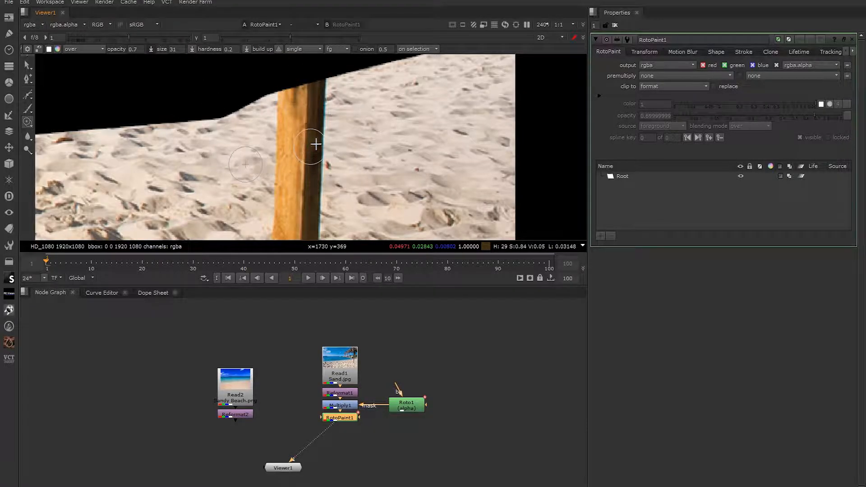
Clone the surrounding sand over the whole wooden pole at opacity 0.7, using a brush size of 44.5 for the final strokes.
{"action": "middle_click_drag", "start_coordinate": [313, 145], "coordinate": [294, 108]}
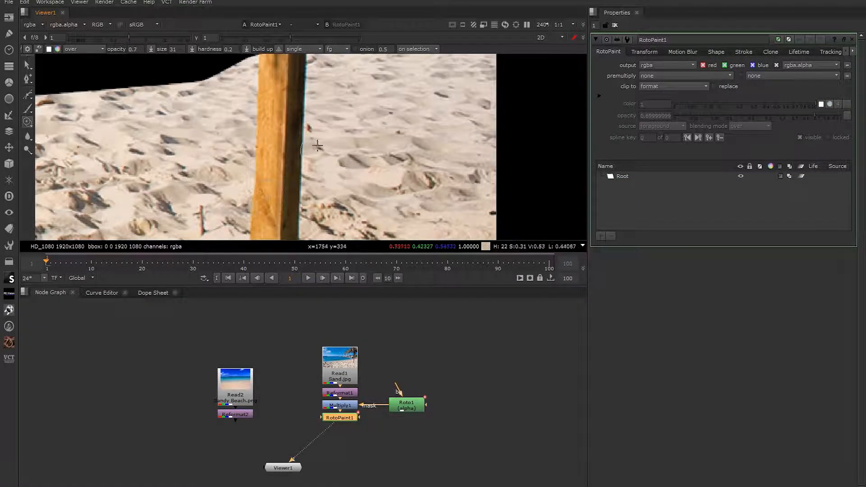
{"action": "scroll", "coordinate": [342, 153], "scroll_direction": "down", "scroll_amount": 4}
{"action": "scroll", "coordinate": [333, 131], "scroll_direction": "up", "scroll_amount": 3}
{"action": "mouse_move", "coordinate": [333, 131]}
{"action": "left_mouse_down"}
{"action": "mouse_move", "coordinate": [335, 171]}
{"action": "mouse_move", "coordinate": [342, 135]}
{"action": "mouse_move", "coordinate": [334, 135]}
{"action": "mouse_move", "coordinate": [350, 122]}
{"action": "mouse_move", "coordinate": [290, 161]}
{"action": "mouse_move", "coordinate": [236, 155]}
{"action": "mouse_move", "coordinate": [290, 131]}
{"action": "mouse_move", "coordinate": [271, 118]}
{"action": "mouse_move", "coordinate": [295, 118]}
{"action": "mouse_move", "coordinate": [255, 101]}
{"action": "mouse_move", "coordinate": [295, 87]}
{"action": "mouse_move", "coordinate": [294, 126]}
{"action": "mouse_move", "coordinate": [290, 91]}
{"action": "mouse_move", "coordinate": [257, 128]}
{"action": "mouse_move", "coordinate": [247, 111]}
{"action": "mouse_move", "coordinate": [276, 91]}
{"action": "mouse_move", "coordinate": [243, 97]}
{"action": "mouse_move", "coordinate": [254, 112]}
{"action": "left_mouse_up"}
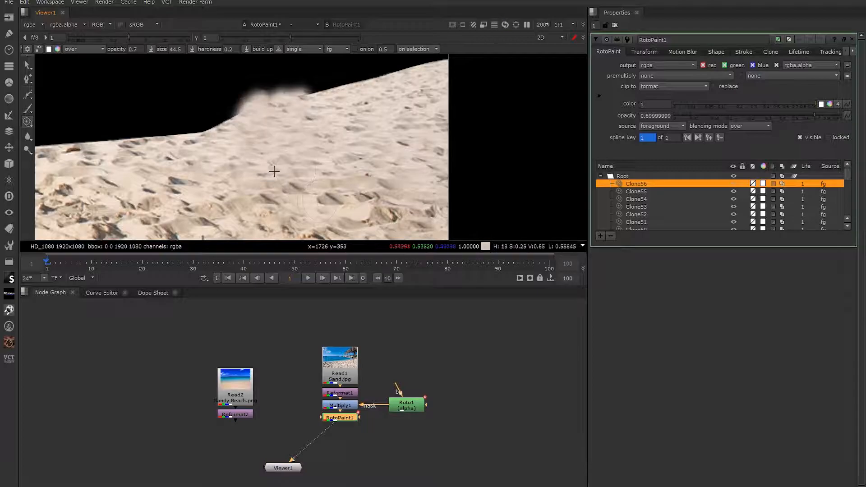
{"action": "middle_click_drag", "start_coordinate": [216, 142], "coordinate": [215, 117]}
{"action": "mouse_move", "coordinate": [271, 72]}
{"action": "left_mouse_down"}
{"action": "mouse_move", "coordinate": [294, 63]}
{"action": "mouse_move", "coordinate": [271, 76]}
{"action": "left_mouse_up"}
{"action": "scroll", "coordinate": [303, 120], "scroll_direction": "down", "scroll_amount": 2}
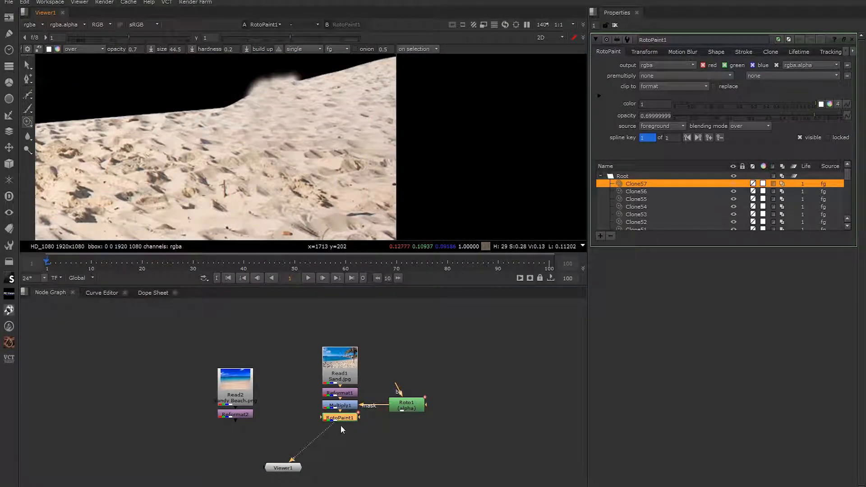
Move the RotoPaint node above the Multiply node, between Reformat1 and Multiply1, so the mask trims the painted edge.
{"action": "middle_click_drag", "start_coordinate": [347, 420], "coordinate": [338, 376]}
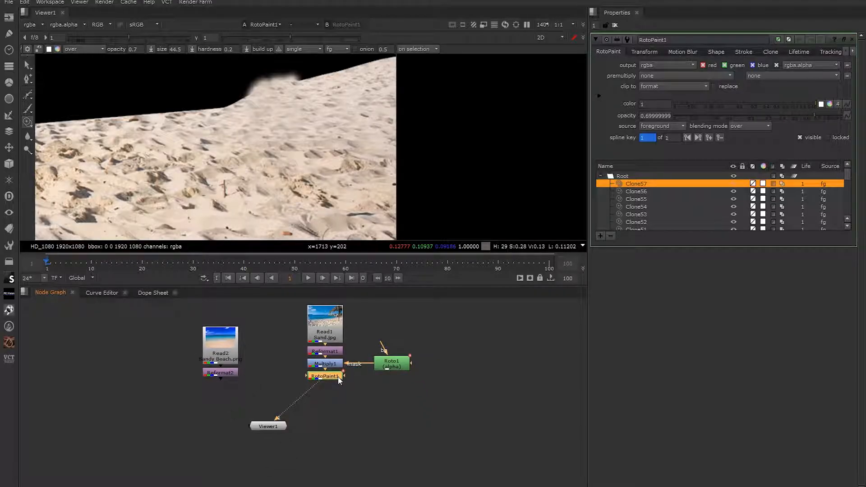
{"action": "mouse_move", "coordinate": [332, 374]}
{"action": "left_mouse_down"}
{"action": "mouse_move", "coordinate": [328, 391]}
{"action": "mouse_move", "coordinate": [327, 366]}
{"action": "mouse_move", "coordinate": [339, 367]}
{"action": "left_mouse_up"}
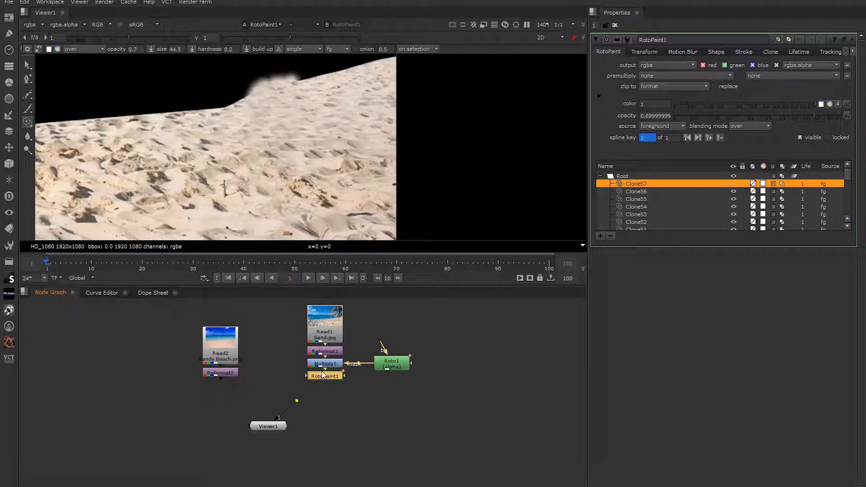
{"action": "left_click_drag", "start_coordinate": [322, 372], "coordinate": [392, 341]}
{"action": "left_click", "coordinate": [334, 383]}
{"action": "left_click_drag", "start_coordinate": [293, 388], "coordinate": [391, 404]}
{"action": "left_click_drag", "start_coordinate": [394, 345], "coordinate": [329, 369]}
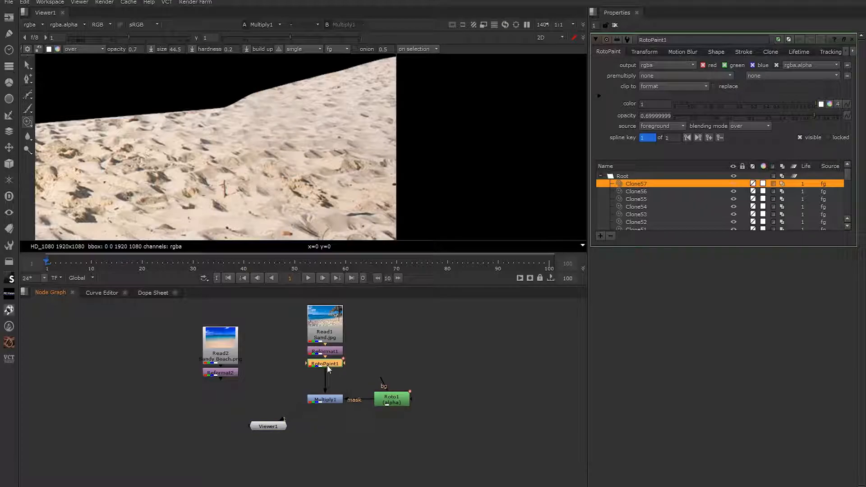
Inspect the painted sand through the Multiply mask, from the repaired area out to the whole frame.
{"action": "left_click", "coordinate": [330, 399]}
{"action": "key", "text": "d"}
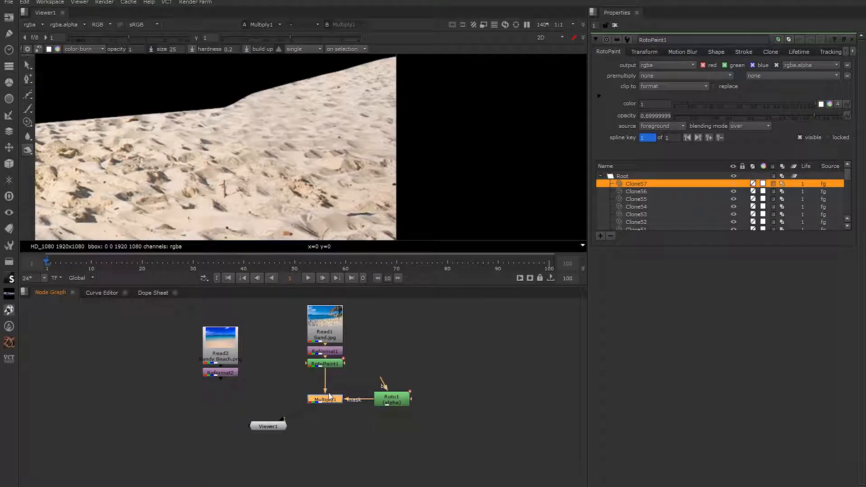
{"action": "left_click", "coordinate": [329, 364]}
{"action": "scroll", "coordinate": [310, 123], "scroll_direction": "down", "scroll_amount": 5}
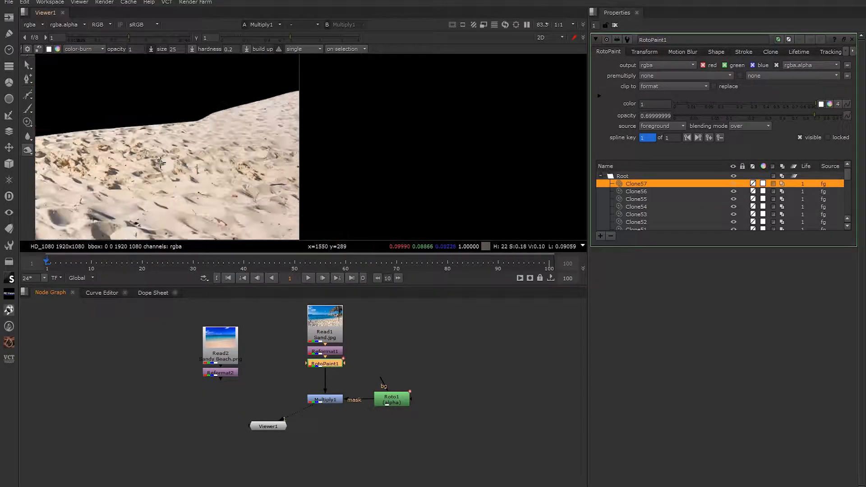
{"action": "scroll", "coordinate": [310, 123], "scroll_direction": "down", "scroll_amount": 3}
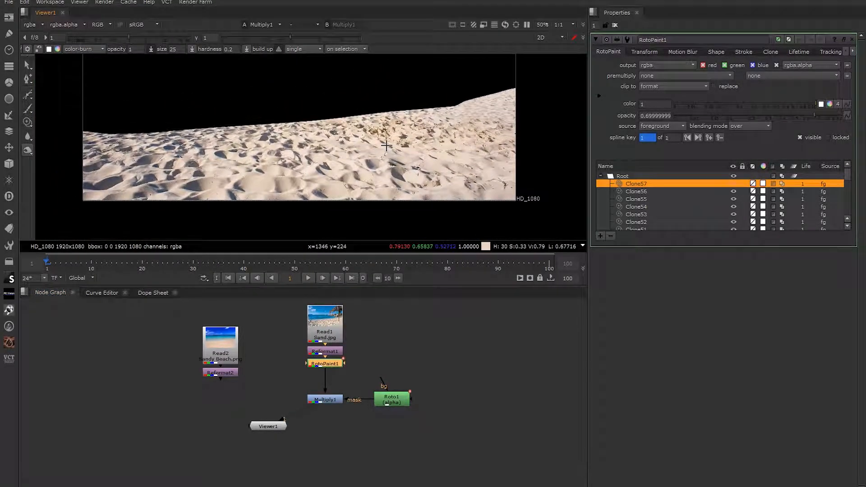
{"action": "scroll", "coordinate": [328, 363], "scroll_direction": "up", "scroll_amount": 2}
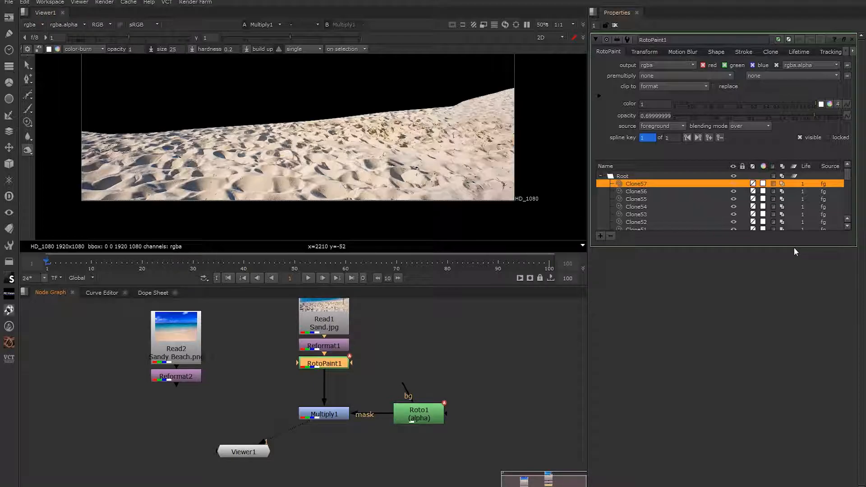
Enlarge the RotoPaint stroke list, view the RotoPaint output, and scrub the first frames to check how long the strokes last.
{"action": "left_click_drag", "start_coordinate": [852, 244], "coordinate": [847, 436]}
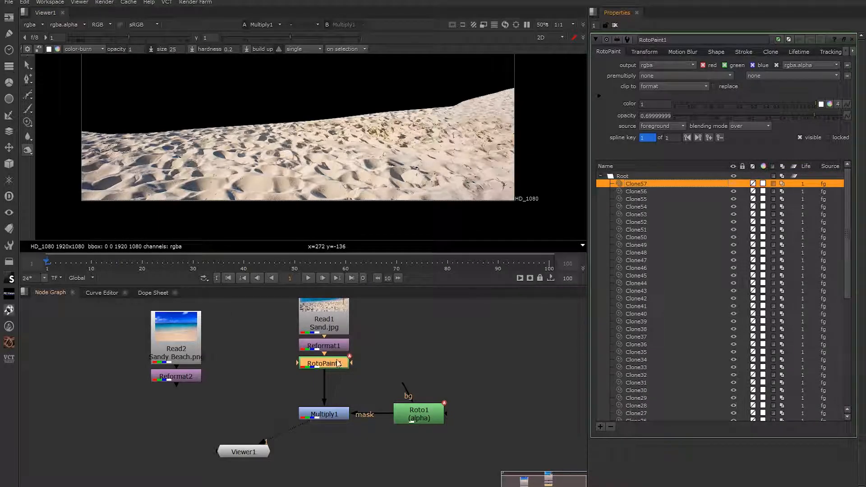
{"action": "key", "text": "1"}
{"action": "scroll", "coordinate": [307, 181], "scroll_direction": "up", "scroll_amount": 5}
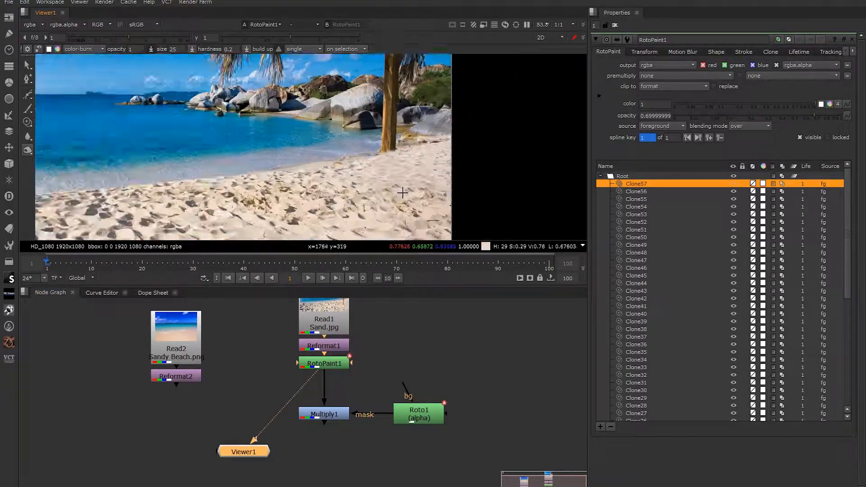
{"action": "left_click", "coordinate": [50, 266]}
{"action": "left_click_drag", "start_coordinate": [61, 269], "coordinate": [47, 267]}
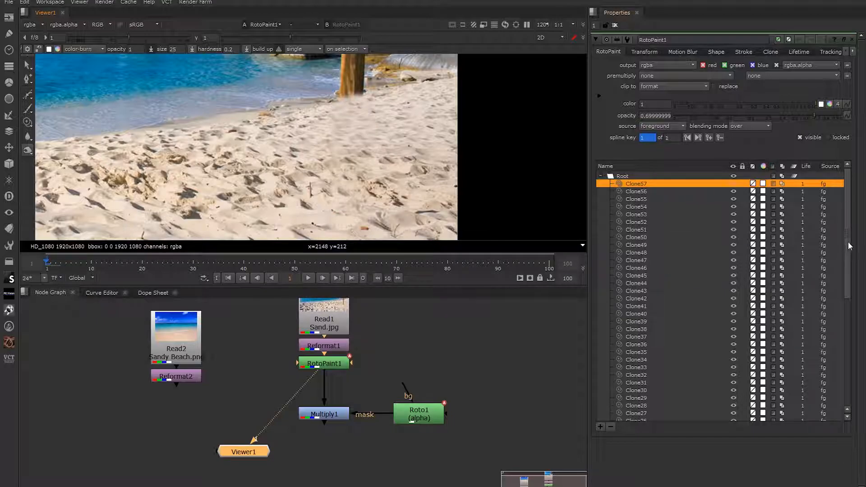
Select all the clone strokes in RotoPaint1 and set their lifetime type to all frames.
{"action": "left_click_drag", "start_coordinate": [848, 245], "coordinate": [839, 363]}
{"action": "key", "text": "ctrl+a"}
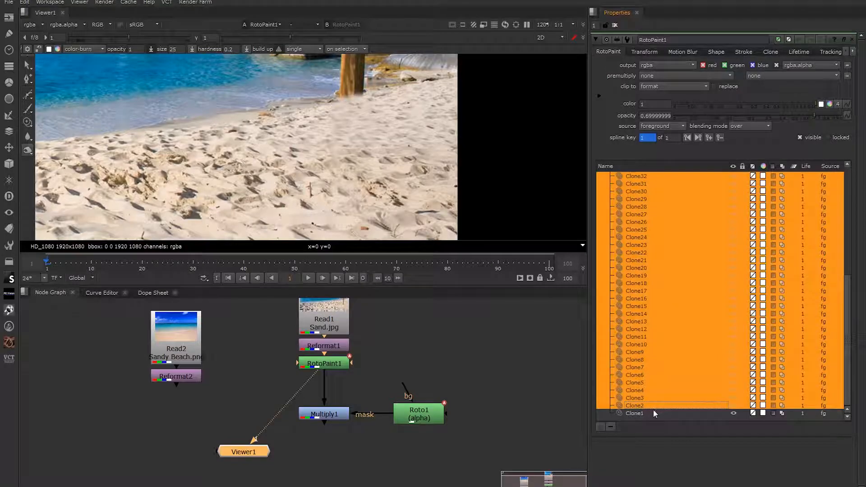
{"action": "scroll", "coordinate": [649, 360], "scroll_direction": "up", "scroll_amount": 8}
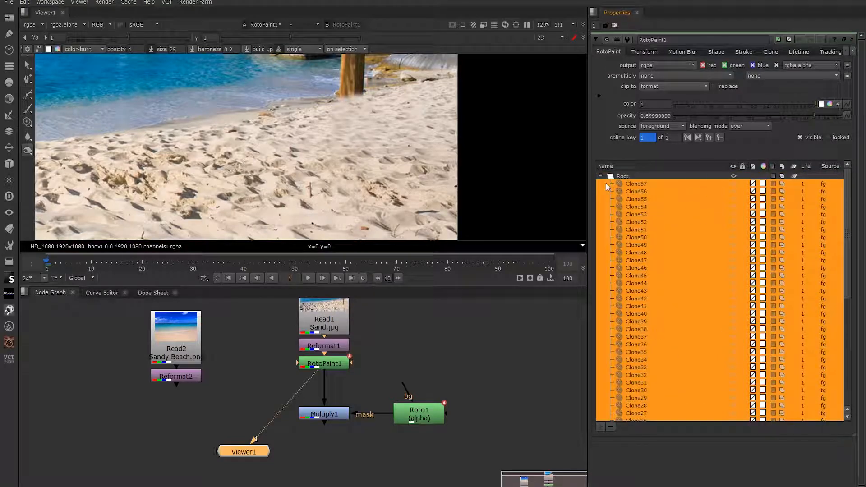
{"action": "left_click", "coordinate": [799, 53]}
{"action": "left_click", "coordinate": [658, 66]}
{"action": "left_click", "coordinate": [668, 47]}
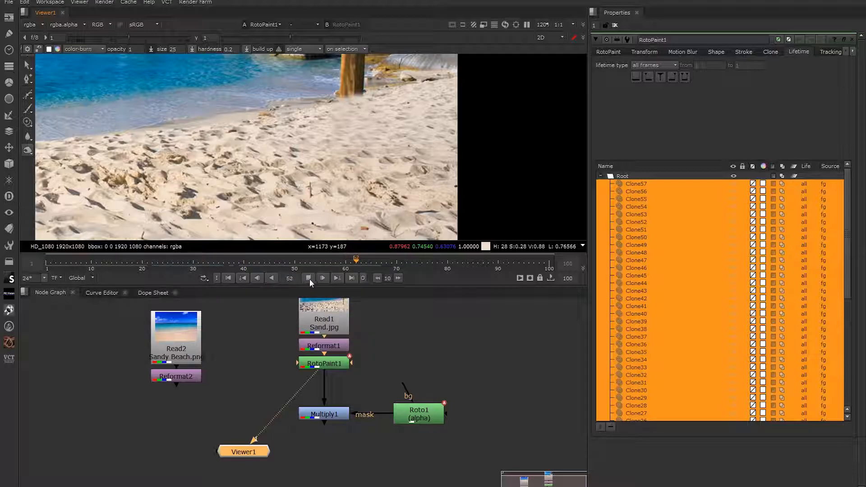
Check the clone repair across the timeline, return to frame 1, and inspect the sand around the pole.
{"action": "left_click", "coordinate": [279, 269]}
{"action": "left_click", "coordinate": [76, 253]}
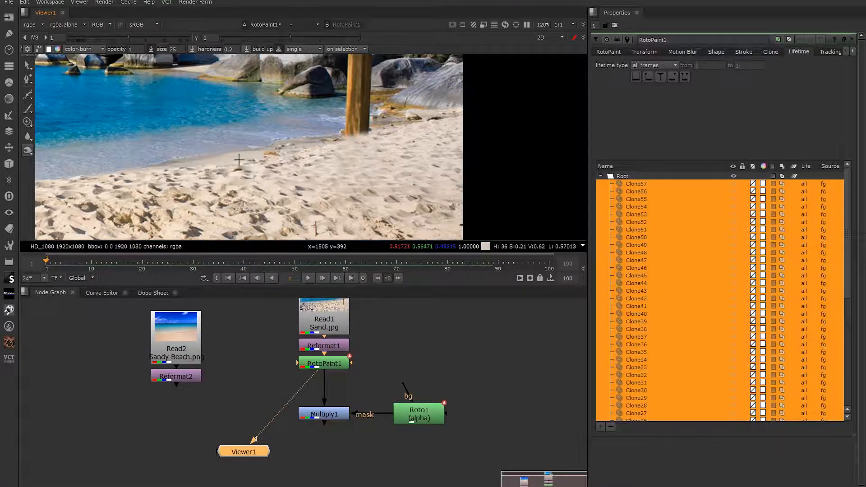
{"action": "scroll", "coordinate": [240, 160], "scroll_direction": "down", "scroll_amount": 6}
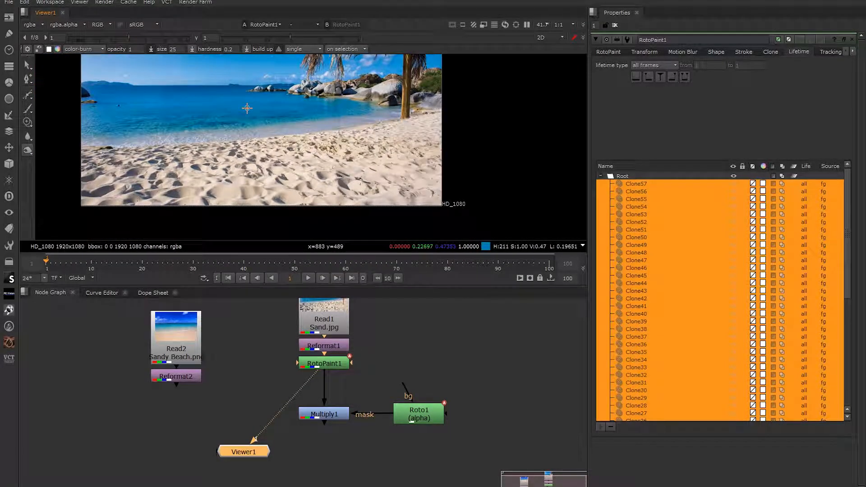
{"action": "scroll", "coordinate": [451, 99], "scroll_direction": "up", "scroll_amount": 5}
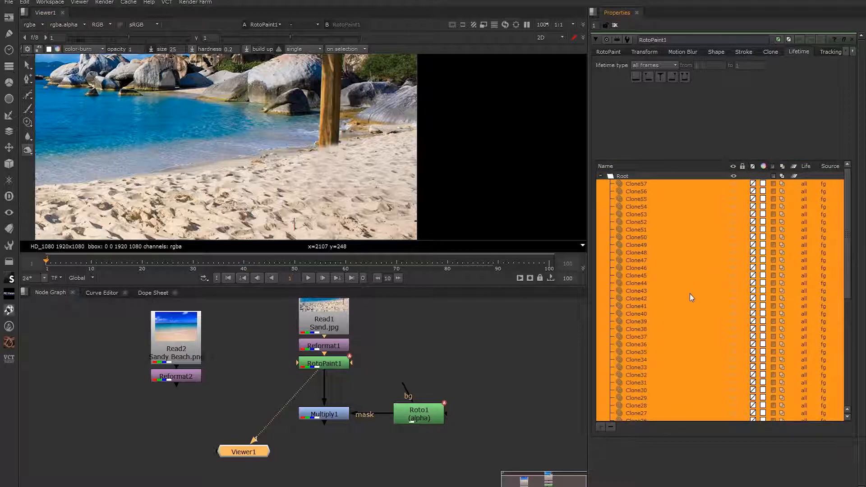
Set the selected clone strokes' lifetime type to single frame, from frame 1, and scrub to frame 23 to check the image.
{"action": "left_click", "coordinate": [645, 66]}
{"action": "left_click", "coordinate": [668, 85]}
{"action": "left_click_drag", "start_coordinate": [142, 263], "coordinate": [157, 263]}
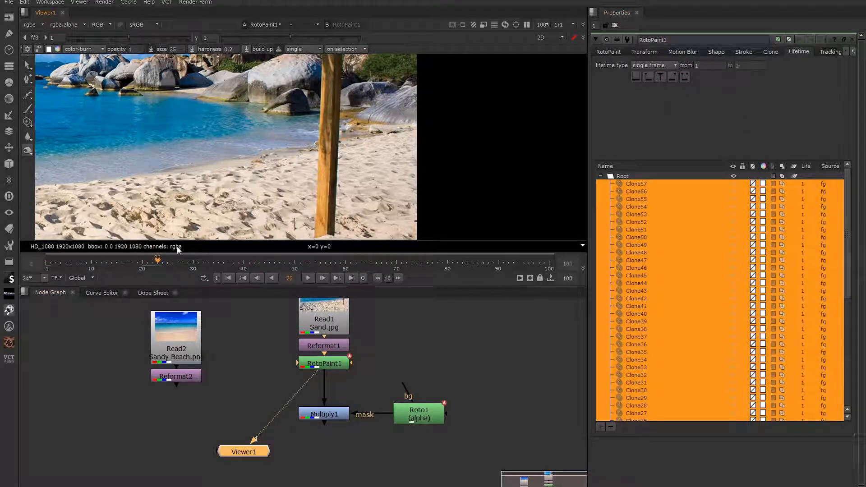
Insert a FrameHold node between RotoPaint1 and Multiply1 and set its first frame to 1.
{"action": "left_click", "coordinate": [327, 363]}
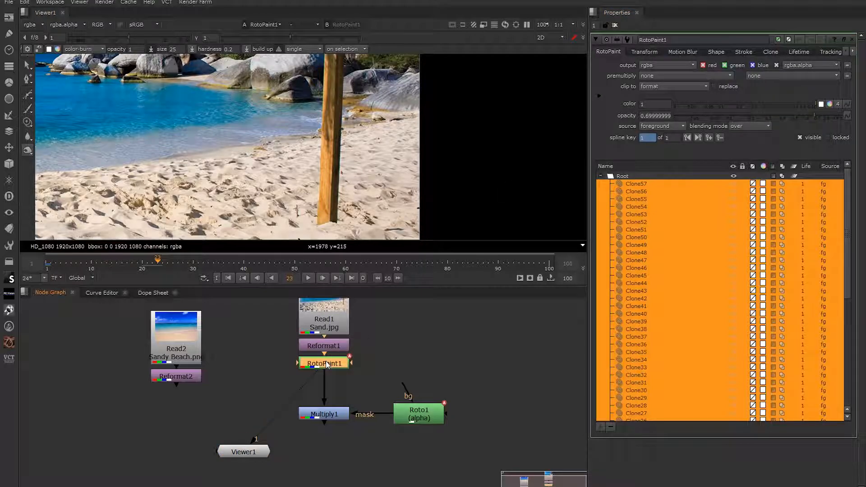
{"action": "middle_click_drag", "start_coordinate": [271, 211], "coordinate": [383, 203]}
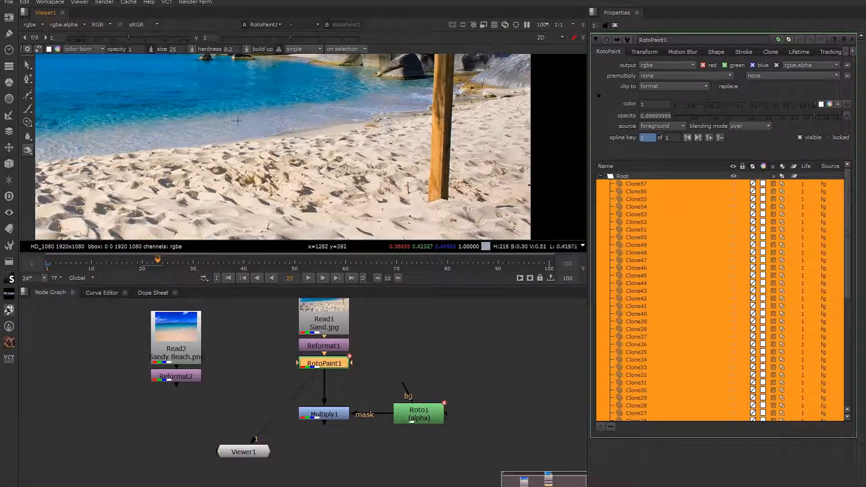
{"action": "middle_click_drag", "start_coordinate": [451, 212], "coordinate": [382, 192]}
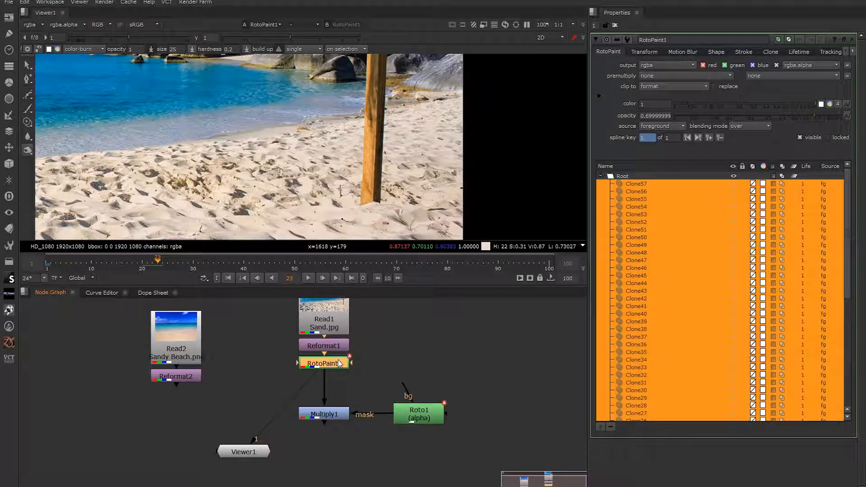
{"action": "key", "text": "Tab"}
{"action": "type", "text": "FrameHold"}
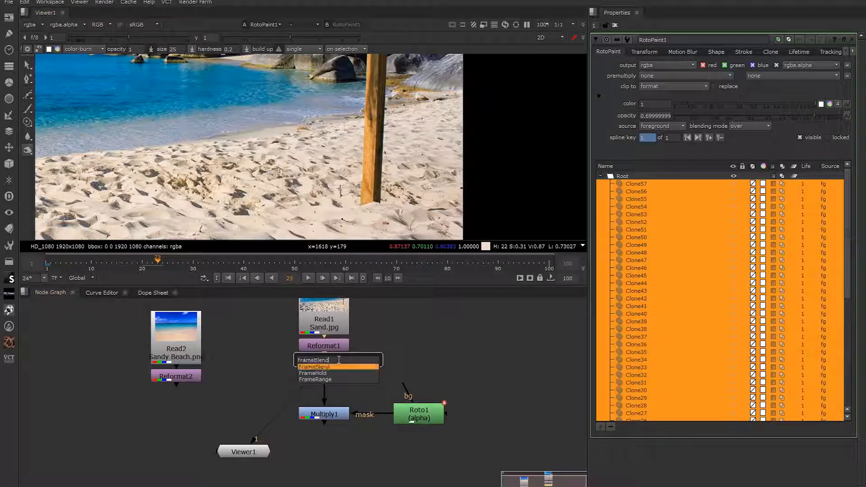
{"action": "key", "text": "Return"}
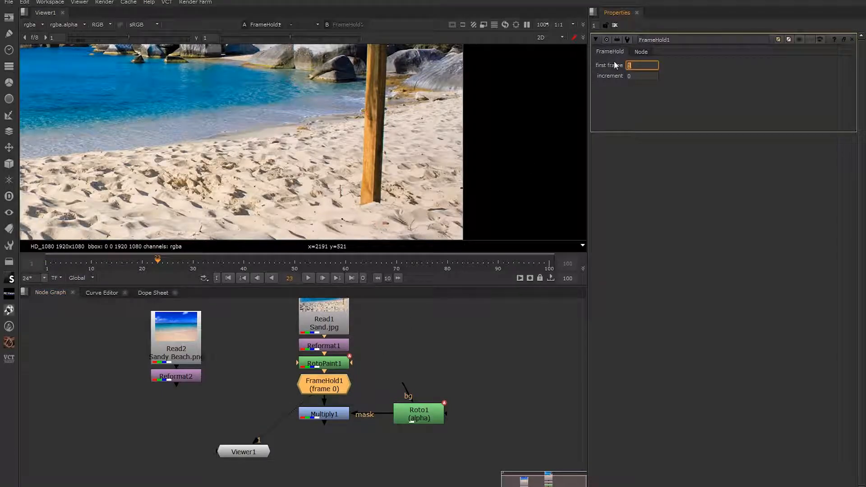
{"action": "key", "text": "Return"}
View the FrameHold output, scrubbing and playing the timeline to check the clone repair on every frame.
{"action": "left_click", "coordinate": [327, 385]}
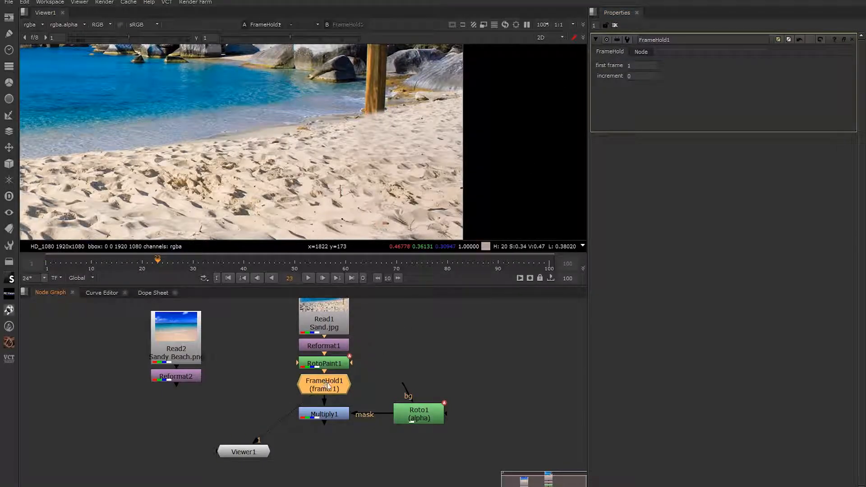
{"action": "left_click_drag", "start_coordinate": [87, 267], "coordinate": [47, 264]}
{"action": "left_click_drag", "start_coordinate": [207, 269], "coordinate": [344, 278]}
{"action": "left_click", "coordinate": [308, 277]}
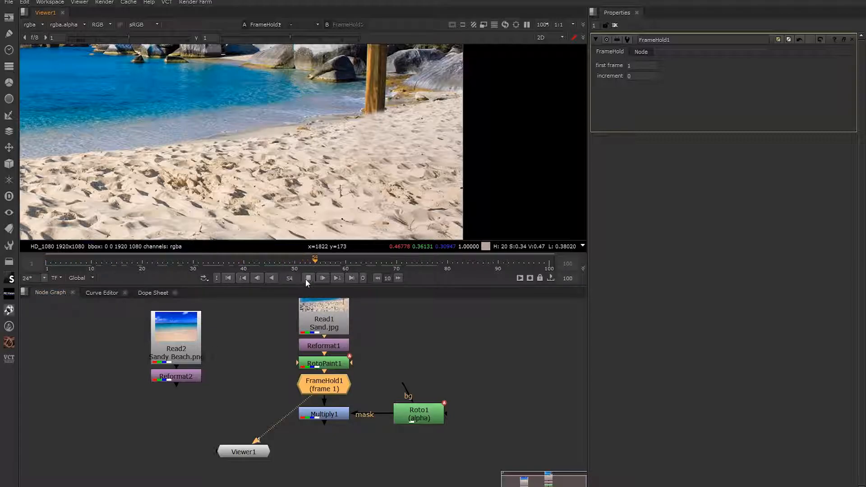
Stop playback, move Multiply1 and Roto1 up beneath FrameHold1, and view the Multiply1 output at frame 1.
{"action": "left_click", "coordinate": [309, 278]}
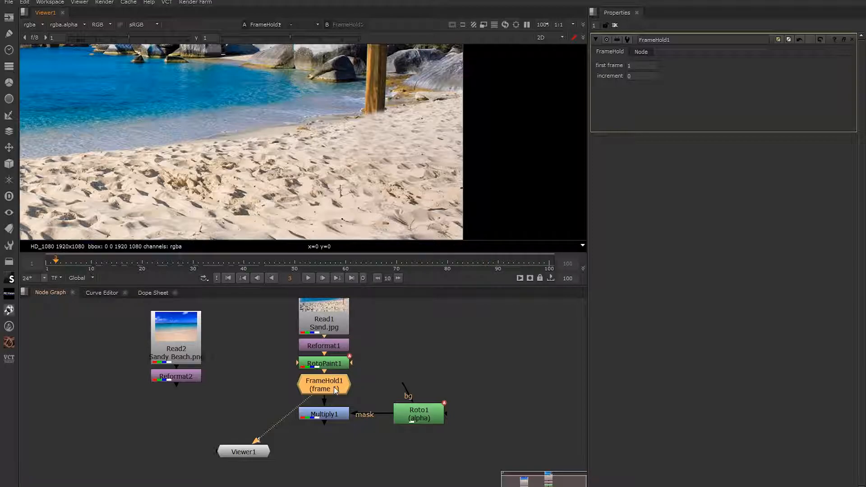
{"action": "left_click_drag", "start_coordinate": [276, 397], "coordinate": [509, 464]}
{"action": "left_click_drag", "start_coordinate": [340, 415], "coordinate": [334, 409]}
{"action": "left_click", "coordinate": [381, 388]}
{"action": "left_click_drag", "start_coordinate": [55, 268], "coordinate": [45, 268]}
{"action": "left_click_drag", "start_coordinate": [313, 394], "coordinate": [327, 408]}
{"action": "scroll", "coordinate": [505, 142], "scroll_direction": "down", "scroll_amount": 2}
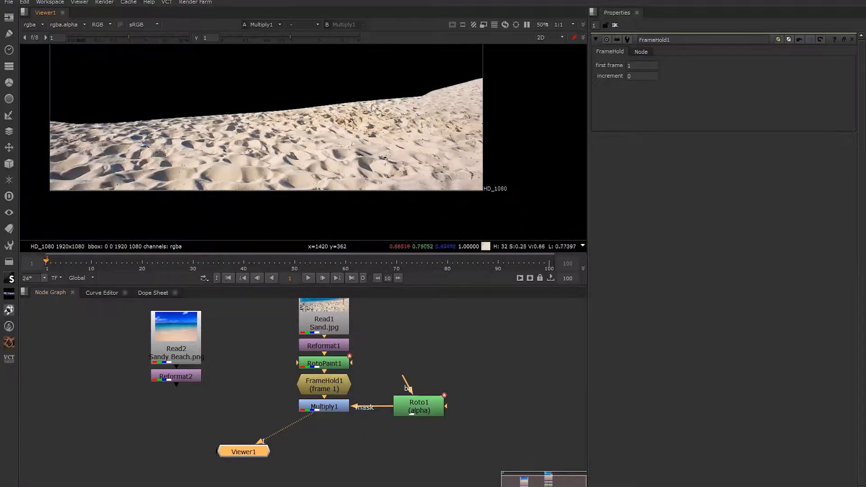
{"action": "left_click", "coordinate": [614, 25]}
{"action": "middle_click_drag", "start_coordinate": [327, 106], "coordinate": [361, 138]}
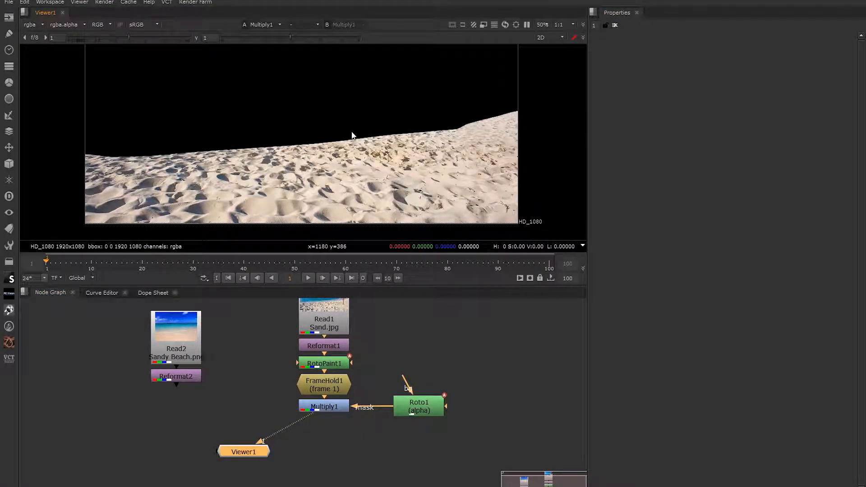
Add a Merge node that places the Multiply1 sand (A) over the Reformat2 beach background (B).
{"action": "middle_click_drag", "start_coordinate": [298, 409], "coordinate": [291, 385]}
{"action": "left_click", "coordinate": [312, 422]}
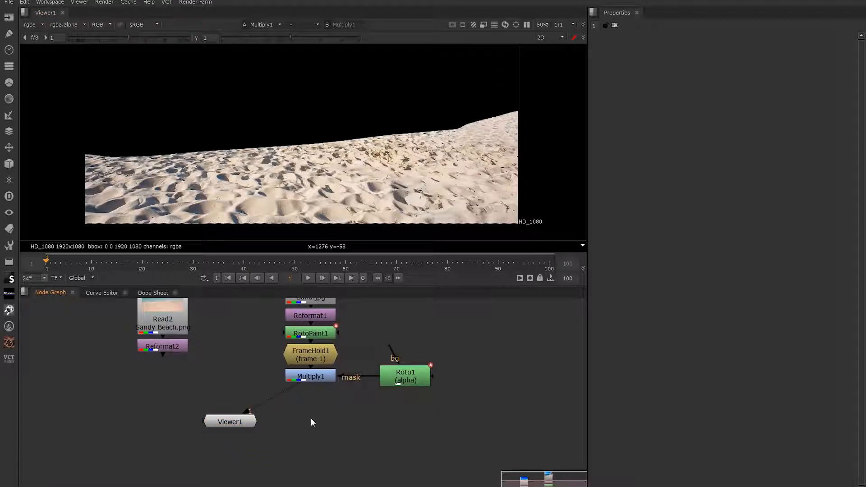
{"action": "key", "text": "m"}
{"action": "left_click", "coordinate": [314, 395]}
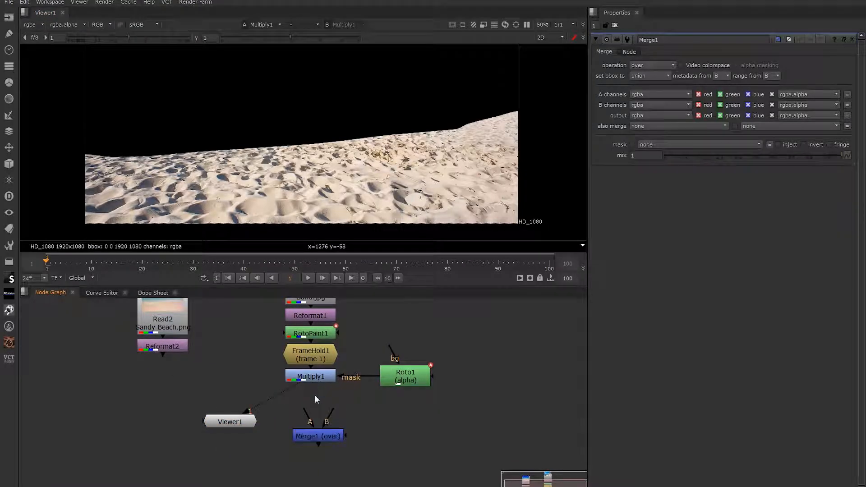
{"action": "left_click_drag", "start_coordinate": [307, 412], "coordinate": [163, 347]}
{"action": "left_click_drag", "start_coordinate": [188, 293], "coordinate": [197, 450]}
{"action": "middle_click_drag", "start_coordinate": [197, 450], "coordinate": [221, 397]}
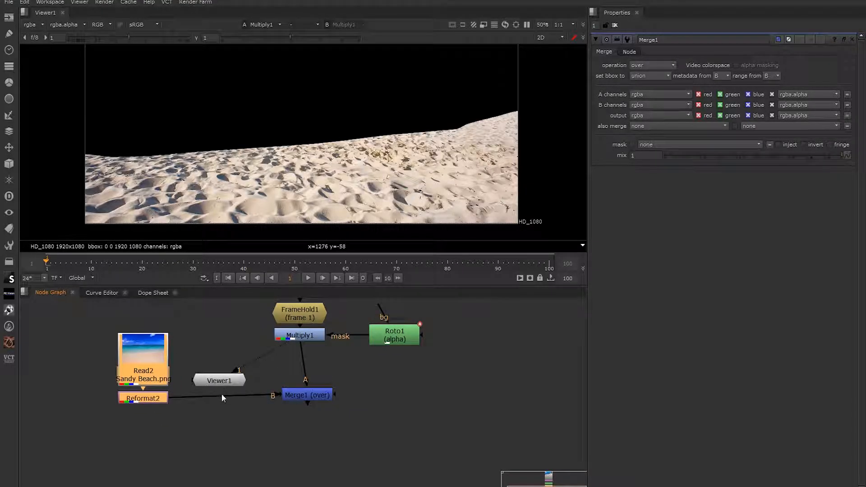
Rearrange the node graph so Merge1 sits directly below Multiply1, with the Read2 branch beside it and Viewer1 out of the way.
{"action": "left_click_drag", "start_coordinate": [234, 383], "coordinate": [404, 462]}
{"action": "left_click_drag", "start_coordinate": [313, 393], "coordinate": [308, 395]}
{"action": "scroll", "coordinate": [307, 395], "scroll_direction": "down", "scroll_amount": 3}
{"action": "mouse_move", "coordinate": [269, 432]}
{"action": "left_mouse_down"}
{"action": "mouse_move", "coordinate": [434, 376]}
{"action": "mouse_move", "coordinate": [459, 325]}
{"action": "left_mouse_up"}
{"action": "left_click_drag", "start_coordinate": [379, 408], "coordinate": [378, 417]}
{"action": "left_click_drag", "start_coordinate": [136, 371], "coordinate": [136, 484]}
{"action": "left_click_drag", "start_coordinate": [207, 428], "coordinate": [238, 428]}
{"action": "left_click", "coordinate": [245, 383]}
{"action": "middle_click_drag", "start_coordinate": [292, 399], "coordinate": [241, 331]}
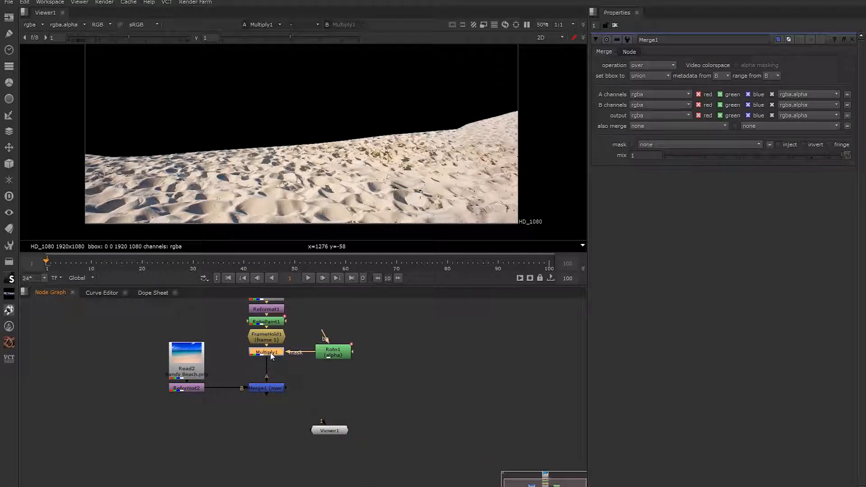
View the Merge1 output and place Viewer1 below the Merge1 node.
{"action": "left_click", "coordinate": [276, 388]}
{"action": "key", "text": "1"}
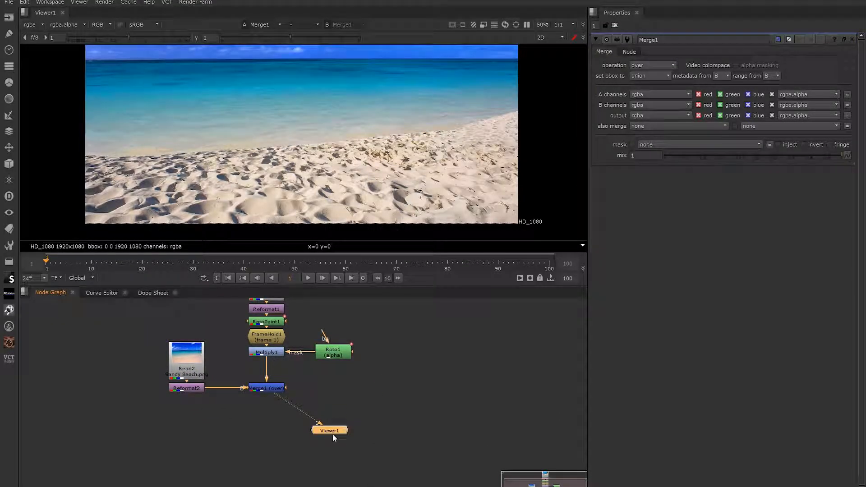
{"action": "left_click_drag", "start_coordinate": [332, 434], "coordinate": [219, 428]}
{"action": "middle_click_drag", "start_coordinate": [266, 358], "coordinate": [302, 418]}
{"action": "scroll", "coordinate": [304, 418], "scroll_direction": "up", "scroll_amount": 3}
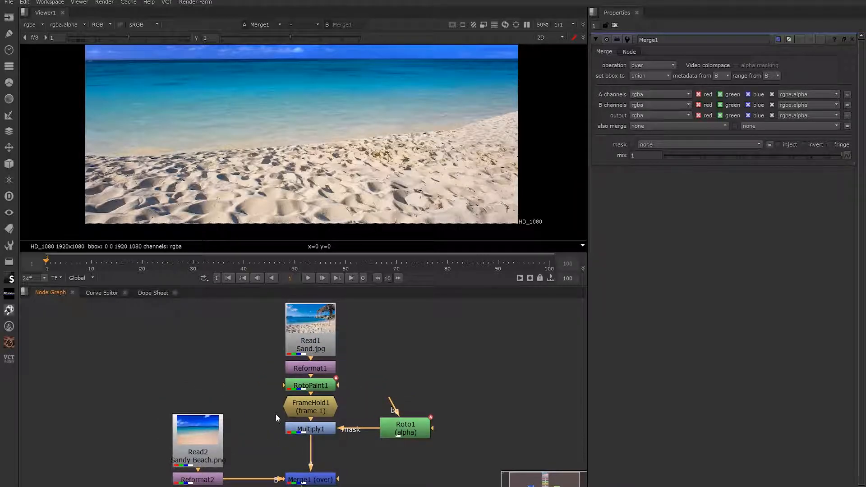
Inspect the edge where the merged sand meets the beach background.
{"action": "left_click", "coordinate": [310, 479]}
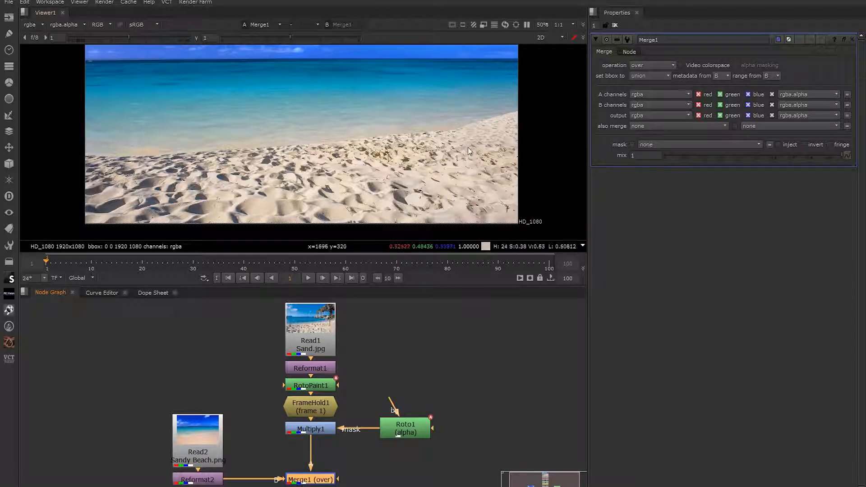
{"action": "middle_click_drag", "start_coordinate": [444, 152], "coordinate": [341, 144]}
{"action": "scroll", "coordinate": [323, 149], "scroll_direction": "down", "scroll_amount": 2}
{"action": "scroll", "coordinate": [337, 166], "scroll_direction": "up", "scroll_amount": 1}
{"action": "middle_click_drag", "start_coordinate": [337, 182], "coordinate": [372, 164]}
{"action": "scroll", "coordinate": [172, 134], "scroll_direction": "up", "scroll_amount": 6}
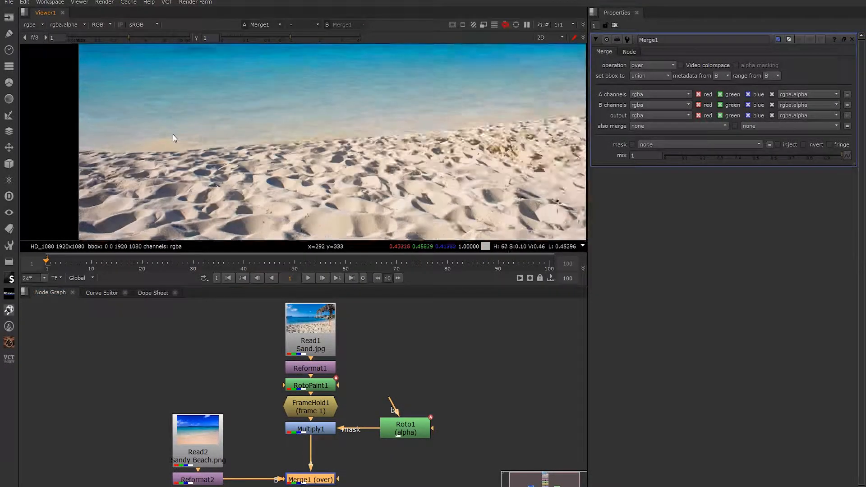
{"action": "scroll", "coordinate": [194, 151], "scroll_direction": "down", "scroll_amount": 5}
Toggle Merge1 off and on repeatedly to compare the background with and without the sand.
{"action": "middle_click_drag", "start_coordinate": [357, 408], "coordinate": [351, 359]}
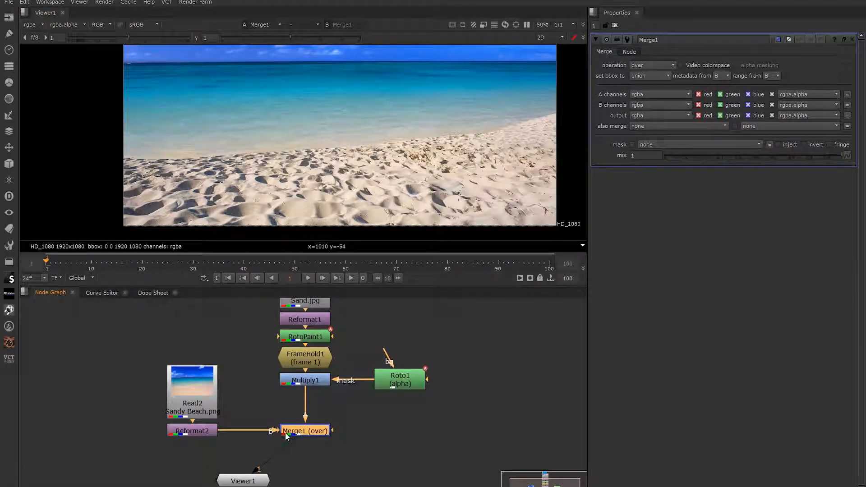
{"action": "key", "text": "d"}
{"action": "key", "text": "d"}
{"action": "key", "text": "d"}
{"action": "key", "text": "d"}
{"action": "key", "text": "d"}
{"action": "key", "text": "d"}
{"action": "key", "text": "d"}
{"action": "key", "text": "d"}
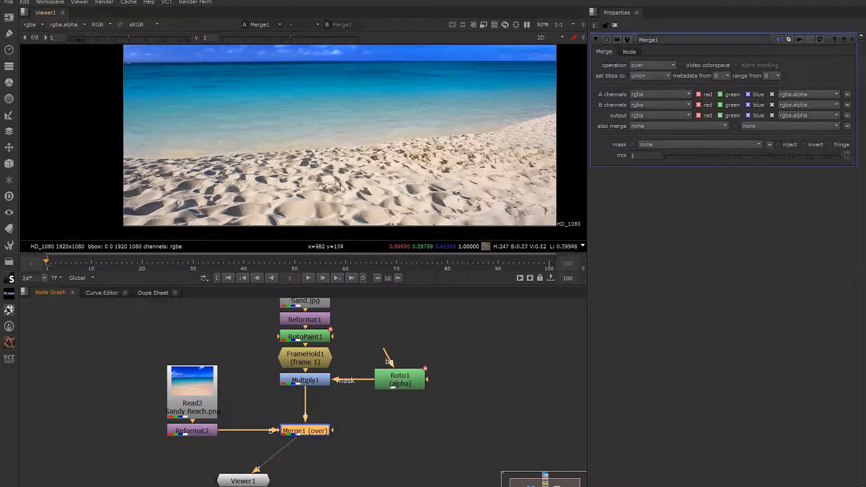
{"action": "key", "text": "d"}
{"action": "key", "text": "d"}
{"action": "key", "text": "d"}
{"action": "key", "text": "d"}
{"action": "key", "text": "d"}
{"action": "key", "text": "d"}
Move the Read1 branch up to make room above Merge1, and view the Multiply1 output.
{"action": "scroll", "coordinate": [274, 386], "scroll_direction": "down", "scroll_amount": 3}
{"action": "left_click_drag", "start_coordinate": [266, 388], "coordinate": [384, 307]}
{"action": "left_click_drag", "start_coordinate": [305, 328], "coordinate": [305, 311]}
{"action": "left_click", "coordinate": [303, 372]}
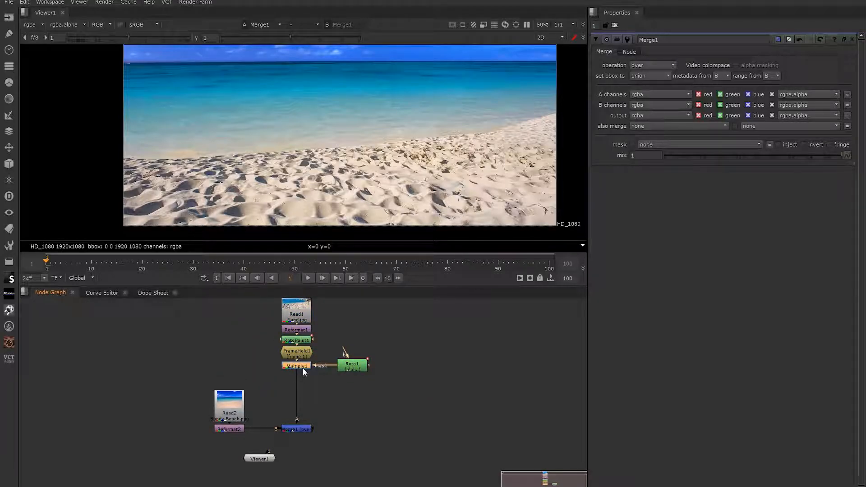
{"action": "left_click", "coordinate": [299, 365]}
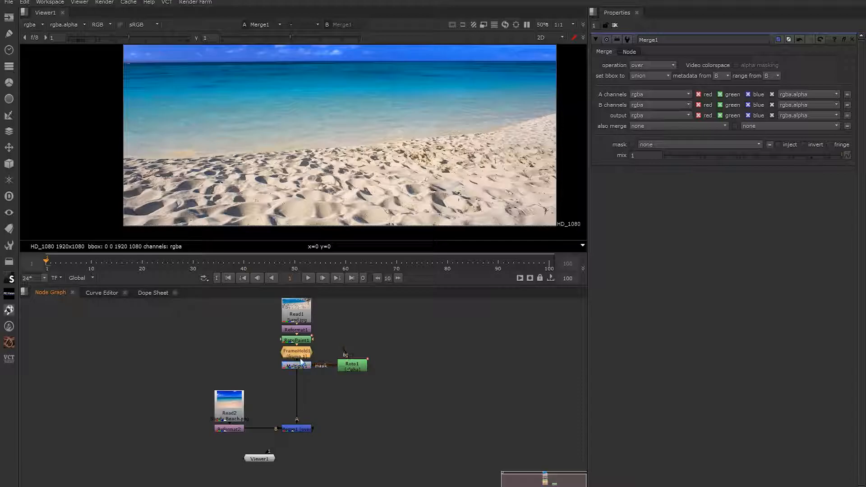
{"action": "key", "text": "1"}
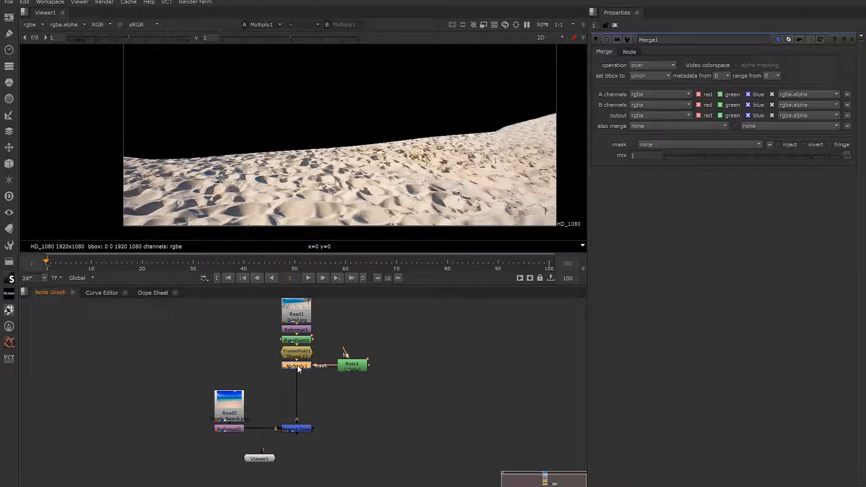
Insert an Unpremult node directly after Multiply1 and look closely at the sand's masked edge.
{"action": "key", "text": "Tab"}
{"action": "type", "text": "unm"}
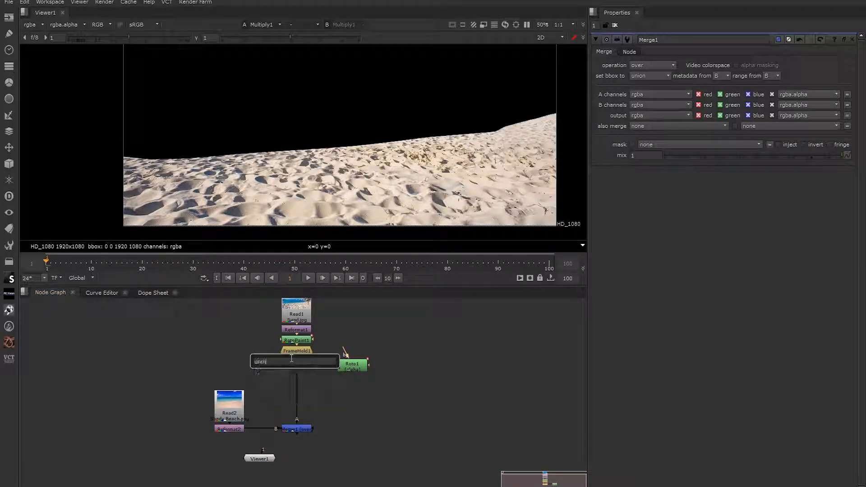
{"action": "key", "text": "BackSpace"}
{"action": "key", "text": "Return"}
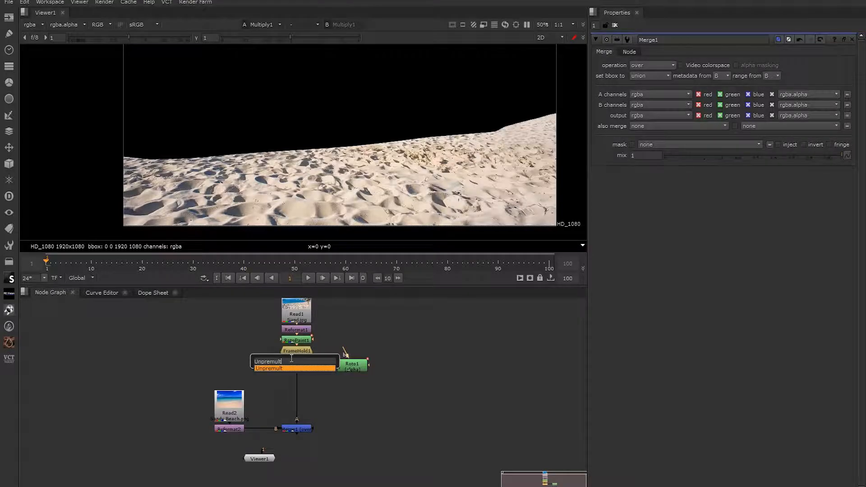
{"action": "scroll", "coordinate": [327, 154], "scroll_direction": "up", "scroll_amount": 5}
{"action": "scroll", "coordinate": [296, 148], "scroll_direction": "up", "scroll_amount": 3}
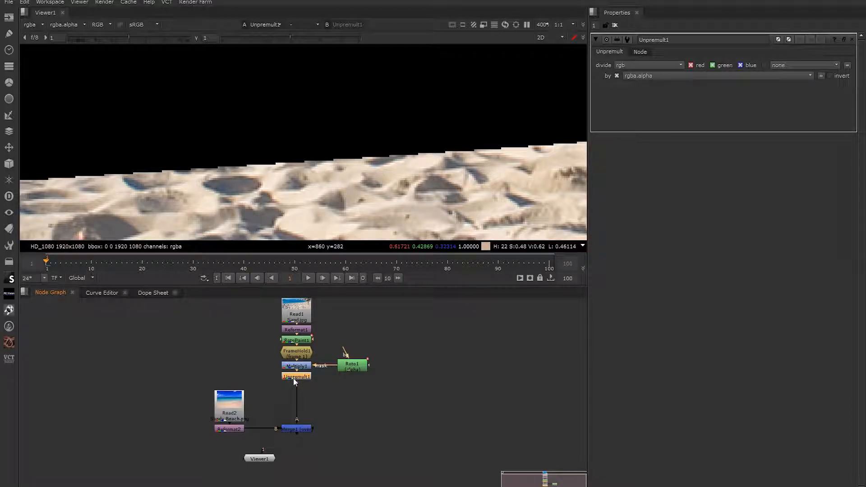
Add a Grade node after Unpremult1, followed by a Premult node feeding Merge1.
{"action": "left_click", "coordinate": [302, 387]}
{"action": "left_click", "coordinate": [306, 377]}
{"action": "key", "text": "g"}
{"action": "key", "text": "Tab"}
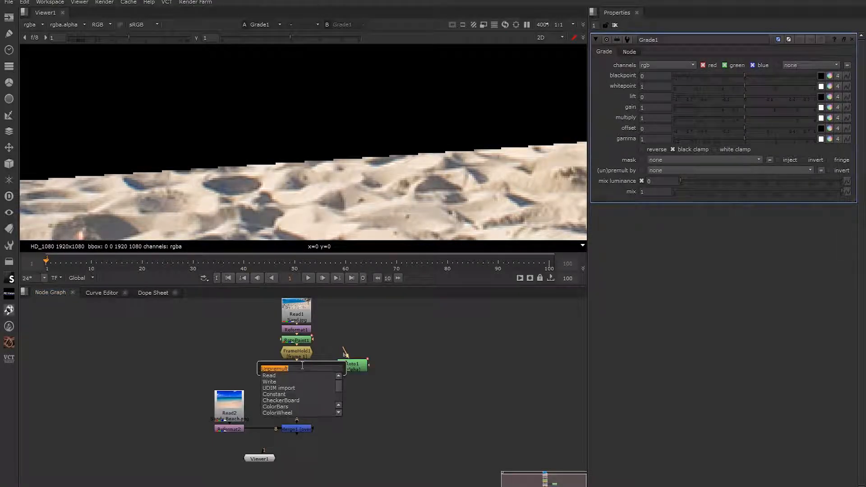
{"action": "type", "text": "Premult"}
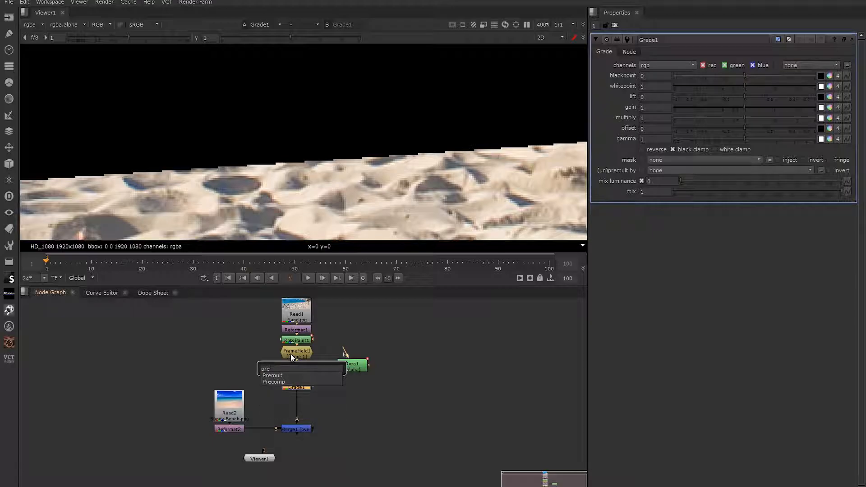
{"action": "key", "text": "Return"}
{"action": "scroll", "coordinate": [313, 129], "scroll_direction": "down", "scroll_amount": 5}
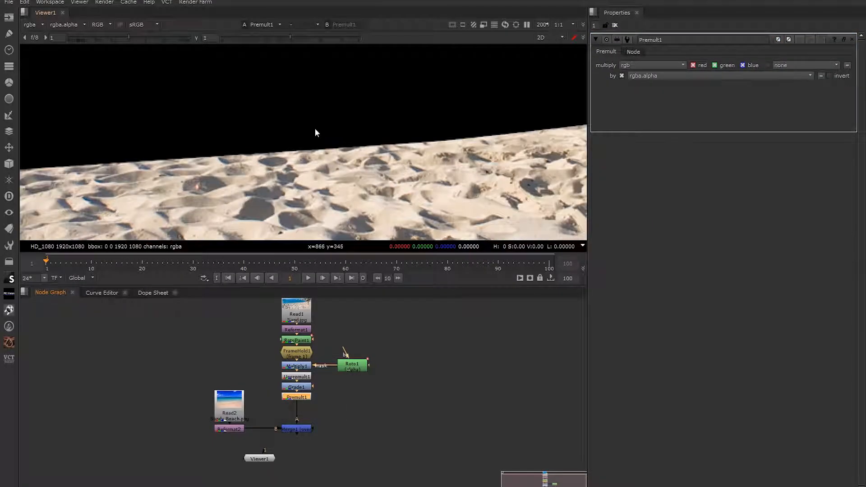
With the Merge1 output in view, insert a Transform node between Premult1 and Merge1 and space out the lower nodes.
{"action": "left_click", "coordinate": [297, 429]}
{"action": "key", "text": "1"}
{"action": "scroll", "coordinate": [350, 182], "scroll_direction": "down", "scroll_amount": 3}
{"action": "left_click", "coordinate": [299, 400]}
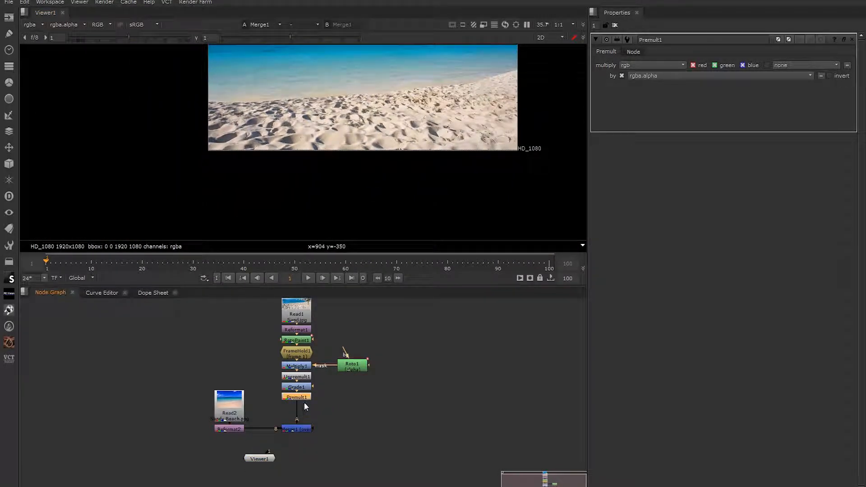
{"action": "key", "text": "t"}
{"action": "left_click_drag", "start_coordinate": [171, 374], "coordinate": [245, 448]}
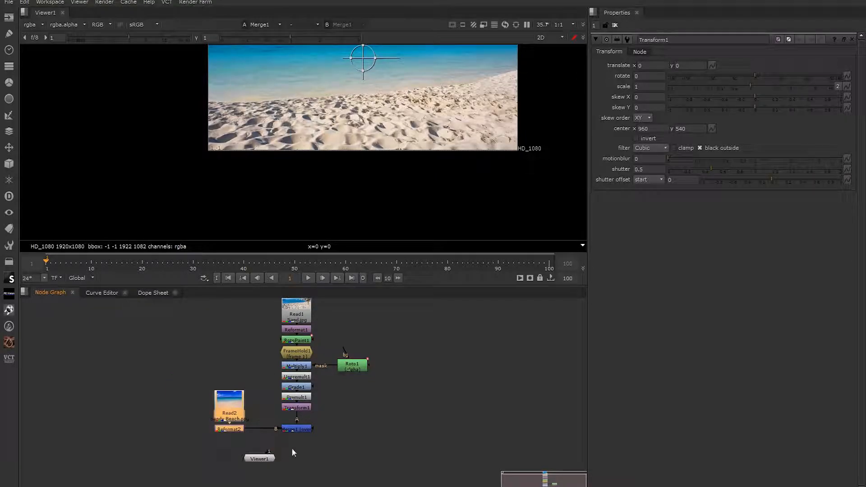
{"action": "left_click_drag", "start_coordinate": [302, 430], "coordinate": [302, 440]}
{"action": "left_click_drag", "start_coordinate": [302, 408], "coordinate": [302, 417]}
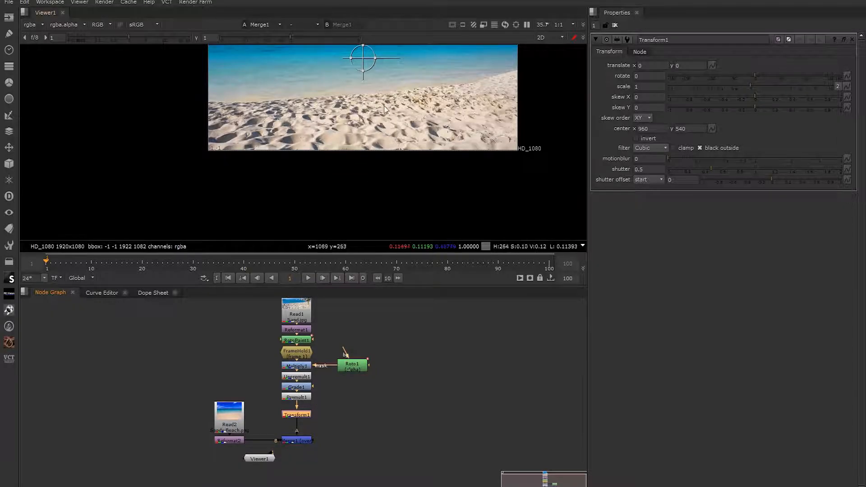
Move the sand layer down over the beach with Transform1, to a translate of about x 92, y -168.
{"action": "scroll", "coordinate": [363, 120], "scroll_direction": "up", "scroll_amount": 3}
{"action": "left_click_drag", "start_coordinate": [355, 83], "coordinate": [383, 123]}
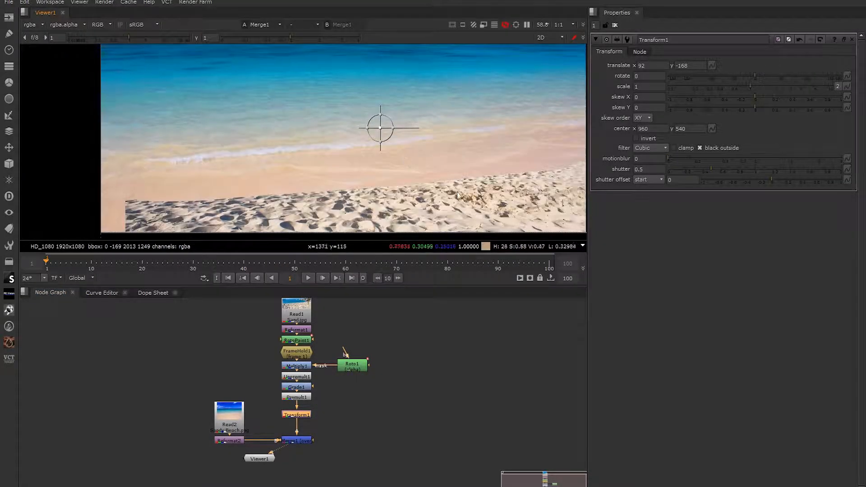
{"action": "scroll", "coordinate": [458, 130], "scroll_direction": "up", "scroll_amount": 2}
{"action": "scroll", "coordinate": [336, 134], "scroll_direction": "up", "scroll_amount": 3}
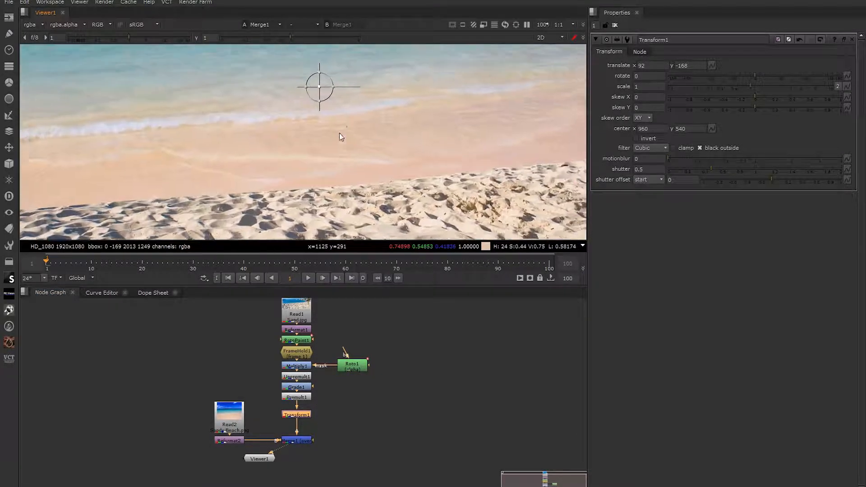
Reposition Transform1's pivot onto the sand, to a center of about x 1003, y 313.
{"action": "left_click_drag", "start_coordinate": [302, 83], "coordinate": [357, 183], "text": "ctrl"}
{"action": "scroll", "coordinate": [316, 139], "scroll_direction": "down", "scroll_amount": 5}
{"action": "left_click_drag", "start_coordinate": [316, 139], "coordinate": [330, 195], "text": "ctrl"}
{"action": "scroll", "coordinate": [330, 187], "scroll_direction": "up", "scroll_amount": 3}
Shift the sand layer with Transform1 to a translate of about x -154, y -235 and check its edge.
{"action": "left_click_drag", "start_coordinate": [371, 240], "coordinate": [263, 186]}
{"action": "middle_click_drag", "start_coordinate": [199, 124], "coordinate": [359, 90]}
{"action": "scroll", "coordinate": [423, 142], "scroll_direction": "down", "scroll_amount": 1}
{"action": "left_click_drag", "start_coordinate": [425, 145], "coordinate": [385, 152]}
{"action": "scroll", "coordinate": [327, 148], "scroll_direction": "up", "scroll_amount": 5}
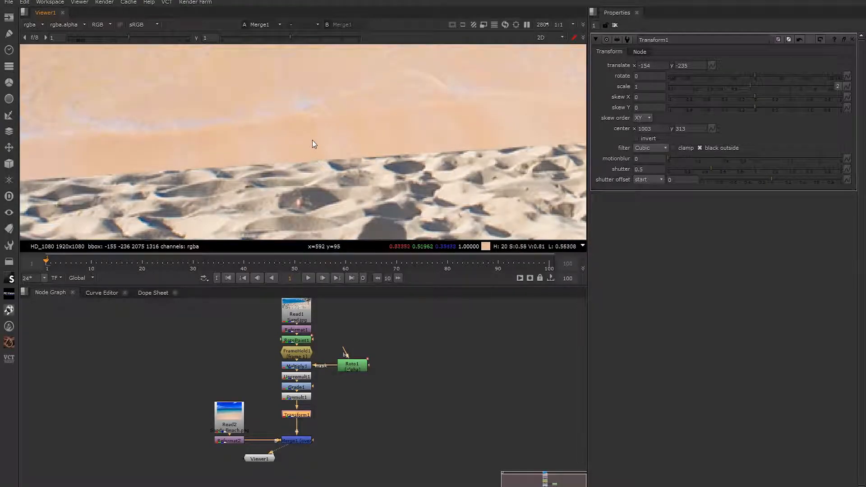
{"action": "scroll", "coordinate": [303, 139], "scroll_direction": "down", "scroll_amount": 3}
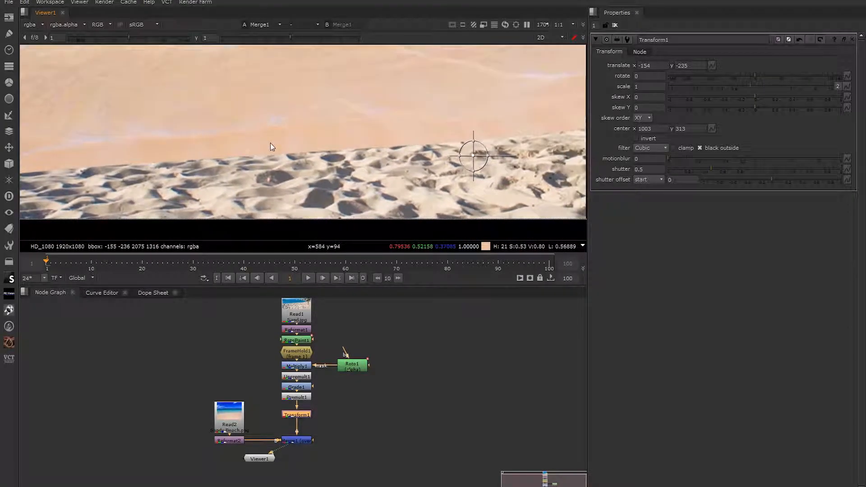
Refine the sand layer's position along the shoreline to a Transform1 translate of about x -390.5, y -243.5.
{"action": "left_click_drag", "start_coordinate": [477, 162], "coordinate": [348, 165]}
{"action": "scroll", "coordinate": [291, 151], "scroll_direction": "up", "scroll_amount": 4}
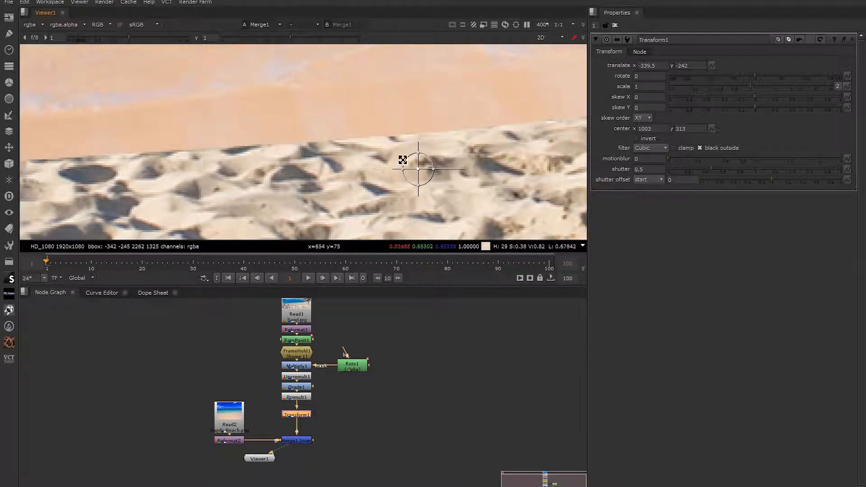
{"action": "scroll", "coordinate": [486, 197], "scroll_direction": "down", "scroll_amount": 3}
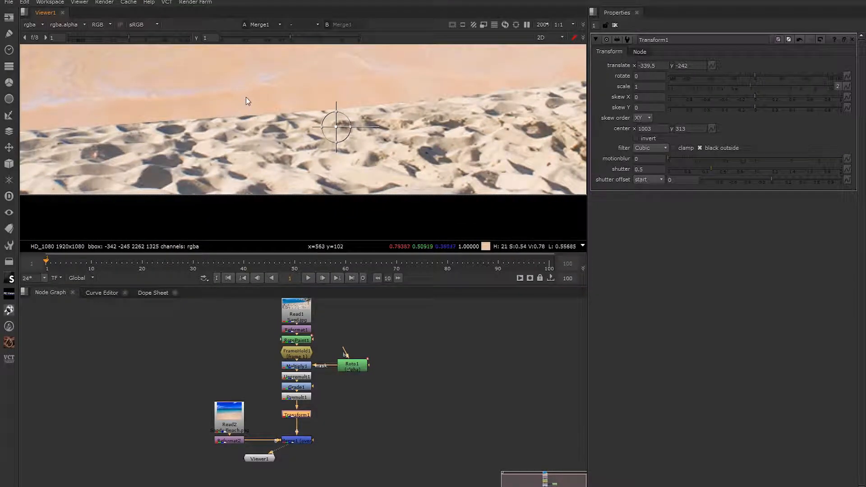
{"action": "scroll", "coordinate": [247, 100], "scroll_direction": "down", "scroll_amount": 5}
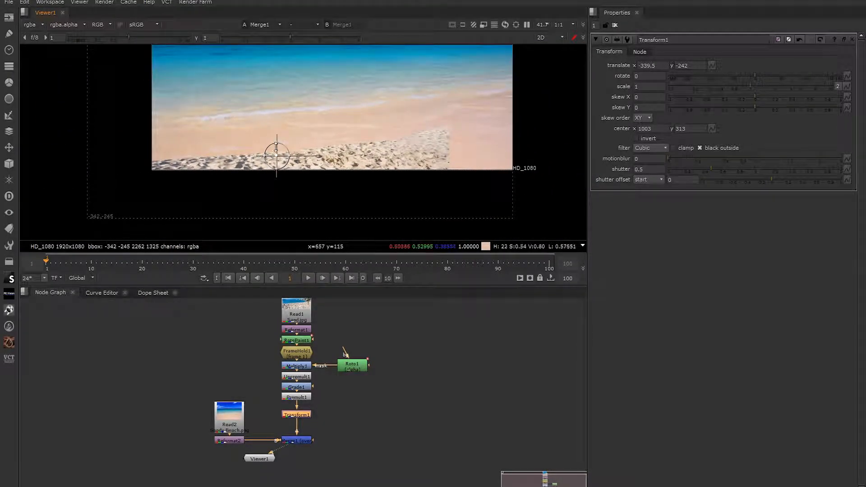
{"action": "scroll", "coordinate": [254, 144], "scroll_direction": "up", "scroll_amount": 5}
{"action": "middle_click_drag", "start_coordinate": [254, 190], "coordinate": [299, 176]}
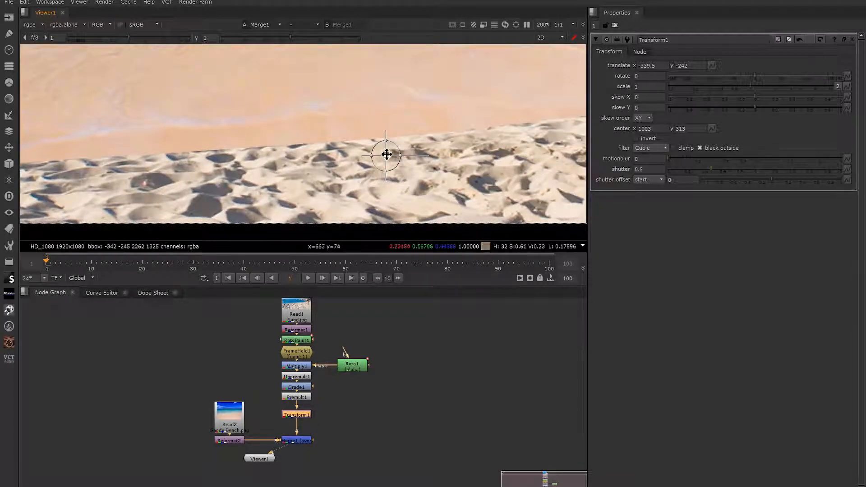
{"action": "left_click_drag", "start_coordinate": [381, 159], "coordinate": [335, 160]}
{"action": "scroll", "coordinate": [324, 152], "scroll_direction": "up", "scroll_amount": 2}
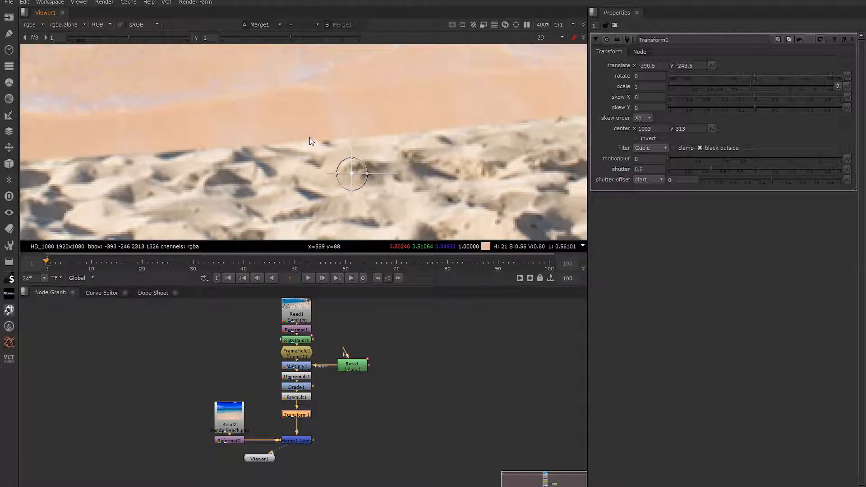
Open Grade1's properties, split its multiply into separate channel values, and enlarge the viewer around the sand.
{"action": "double_click", "coordinate": [301, 389]}
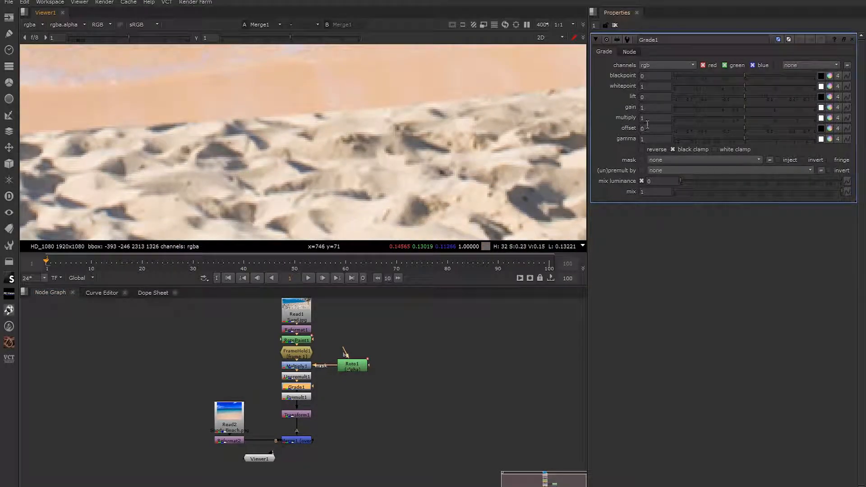
{"action": "left_click", "coordinate": [837, 118]}
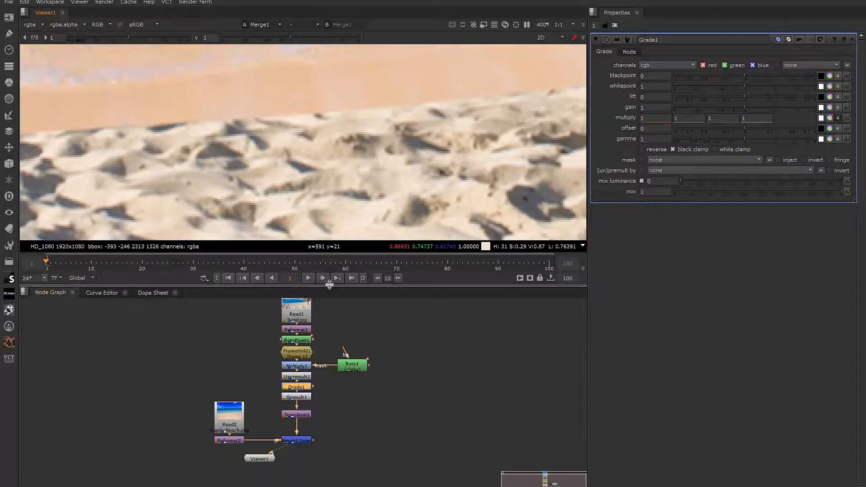
{"action": "left_click_drag", "start_coordinate": [328, 288], "coordinate": [331, 336]}
{"action": "middle_click_drag", "start_coordinate": [340, 199], "coordinate": [339, 175]}
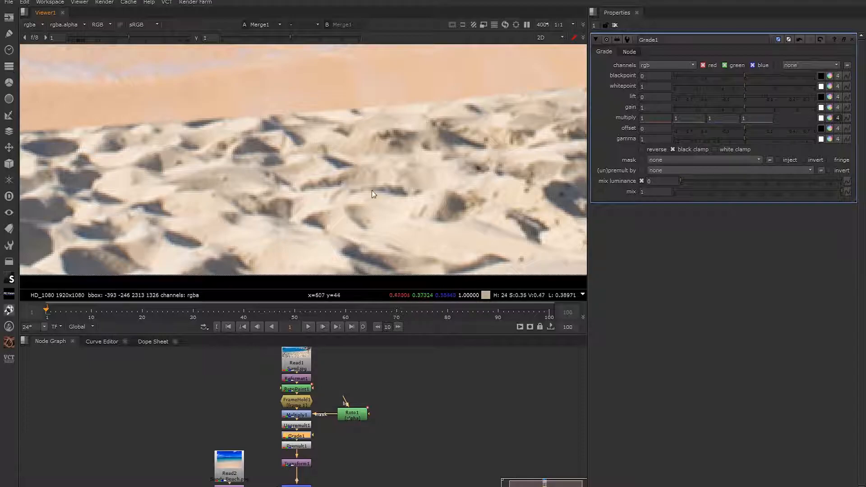
{"action": "scroll", "coordinate": [304, 220], "scroll_direction": "down", "scroll_amount": 5}
{"action": "scroll", "coordinate": [310, 213], "scroll_direction": "up", "scroll_amount": 3}
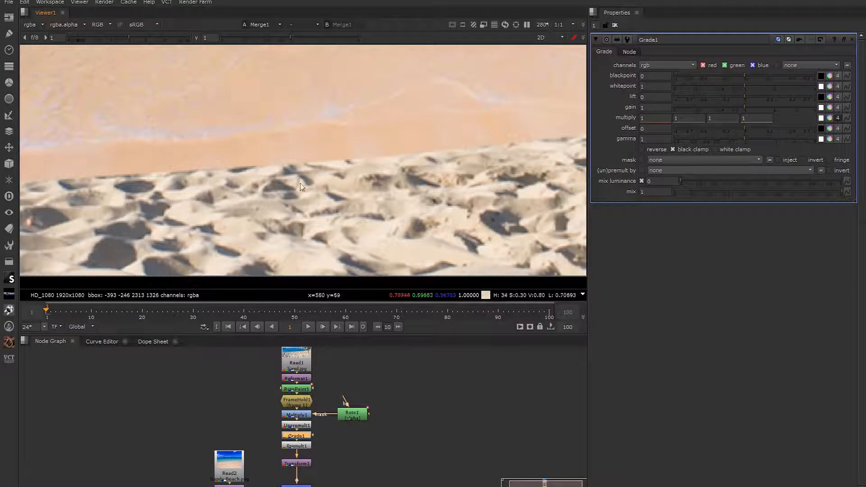
Compare the sand with the beach in the red, green and blue channels, including the dark shadows in the sand.
{"action": "key", "text": "r"}
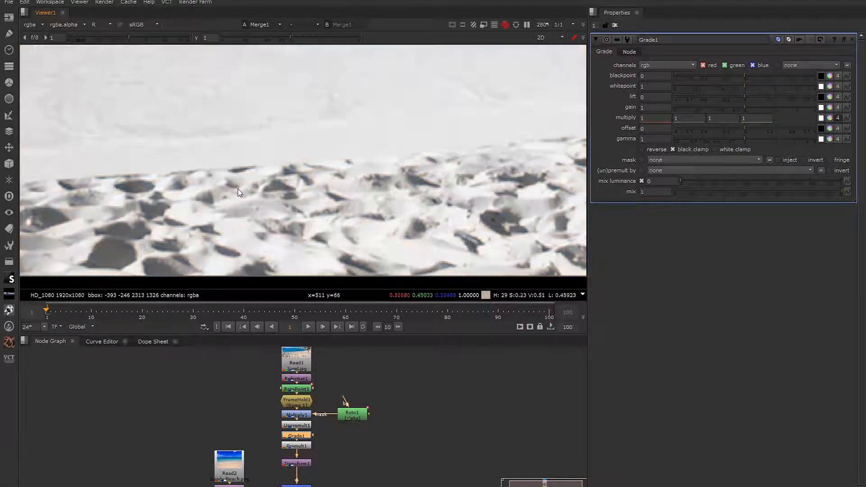
{"action": "scroll", "coordinate": [285, 199], "scroll_direction": "down", "scroll_amount": 4}
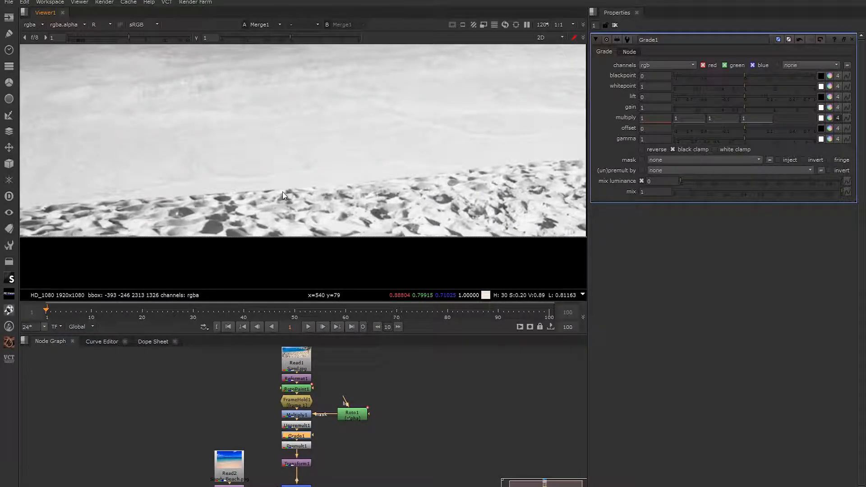
{"action": "key", "text": "g"}
{"action": "key", "text": "b"}
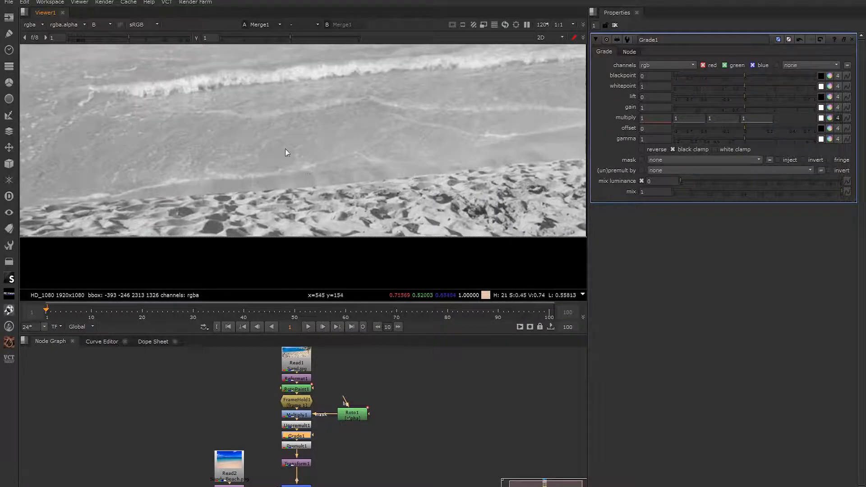
{"action": "key", "text": "b"}
{"action": "key", "text": "b"}
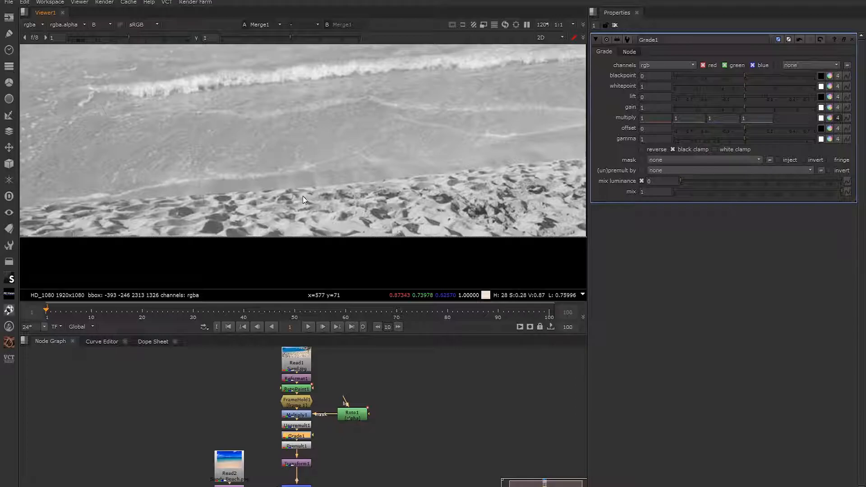
{"action": "scroll", "coordinate": [301, 197], "scroll_direction": "up", "scroll_amount": 3}
{"action": "scroll", "coordinate": [270, 185], "scroll_direction": "up", "scroll_amount": 6}
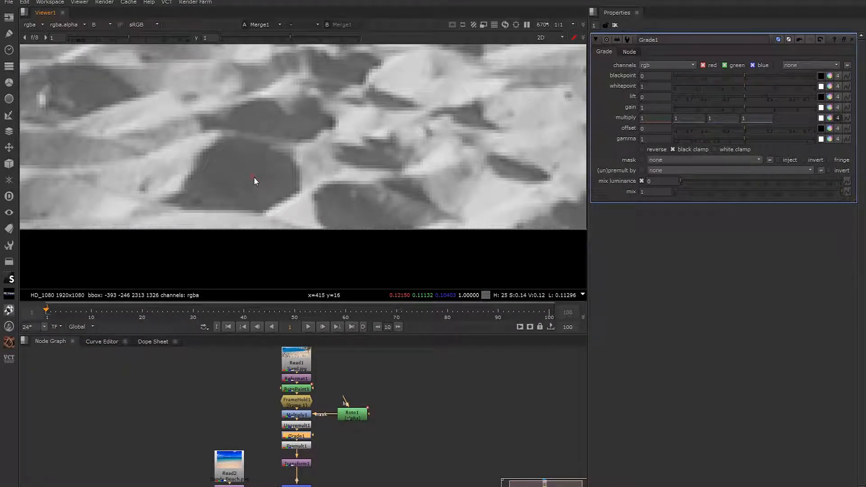
{"action": "scroll", "coordinate": [251, 179], "scroll_direction": "up", "scroll_amount": 2}
{"action": "scroll", "coordinate": [251, 180], "scroll_direction": "up", "scroll_amount": 1}
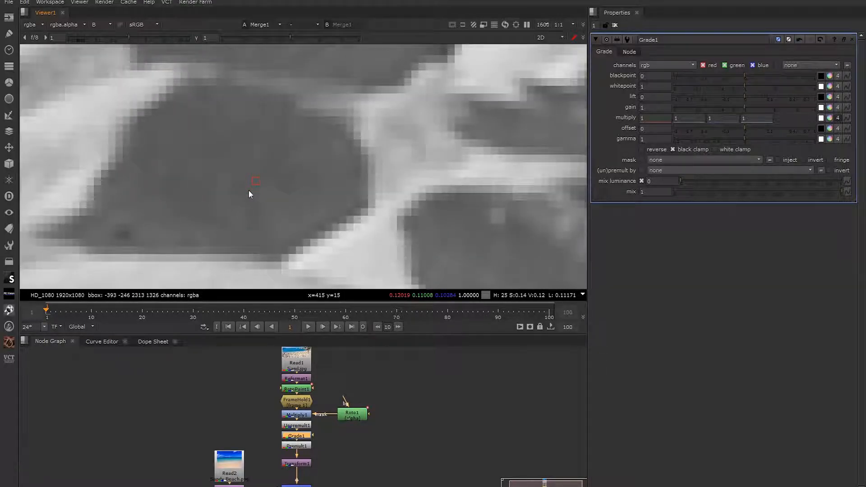
Sample pixel values in a dark sand shadow near x 413, y 14 and examine it in the red and green channels.
{"action": "key", "text": "r"}
{"action": "key", "text": "r"}
{"action": "left_click", "coordinate": [342, 242], "text": "ctrl"}
{"action": "left_click", "coordinate": [239, 187], "text": "ctrl"}
{"action": "key", "text": "g"}
{"action": "scroll", "coordinate": [239, 193], "scroll_direction": "down", "scroll_amount": 2}
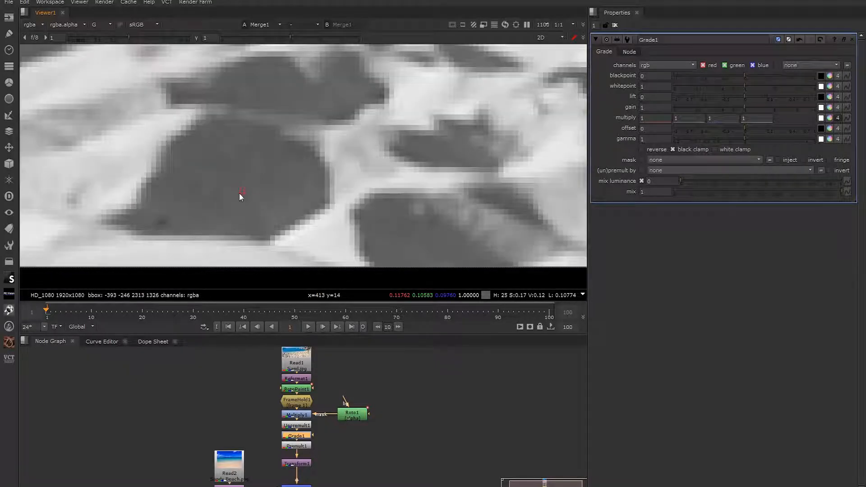
{"action": "key", "text": "r"}
{"action": "scroll", "coordinate": [259, 154], "scroll_direction": "down", "scroll_amount": 6}
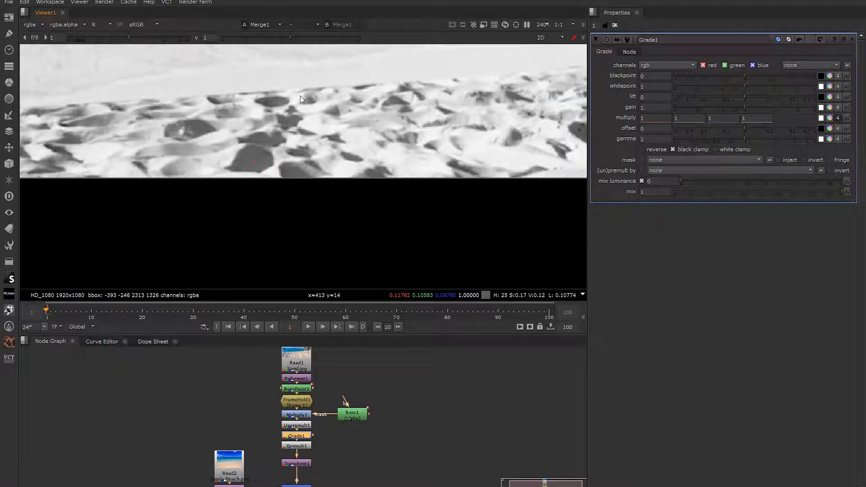
{"action": "scroll", "coordinate": [289, 201], "scroll_direction": "up", "scroll_amount": 2}
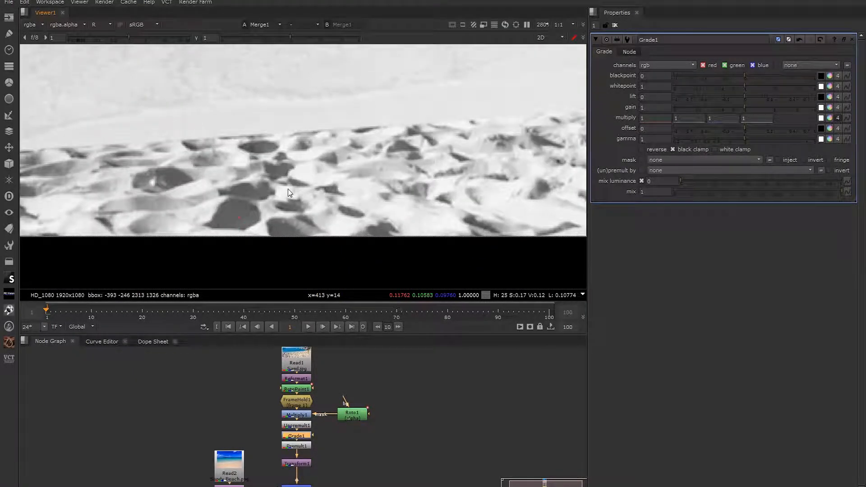
{"action": "key", "text": "r"}
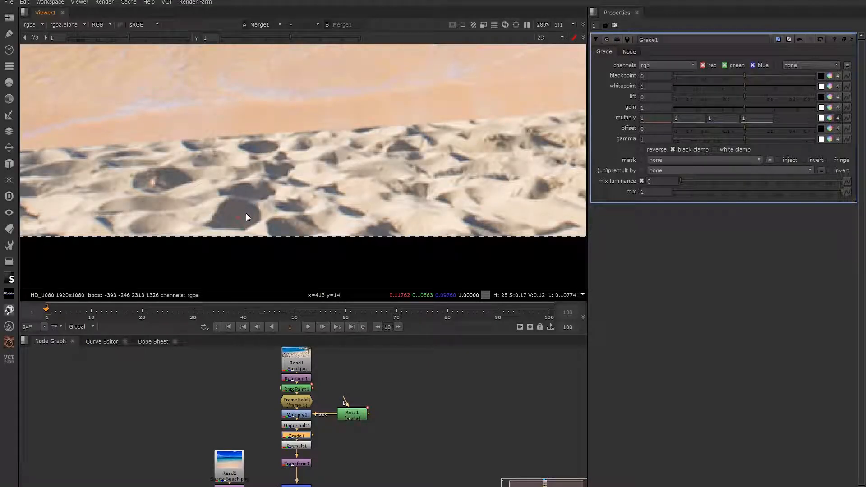
Cycle through the red, green and blue channels to compare the sand's brightness and shadows against the beach, returning to full color.
{"action": "key", "text": "r"}
{"action": "key", "text": "g"}
{"action": "key", "text": "b"}
{"action": "key", "text": "r"}
{"action": "key", "text": "g"}
{"action": "key", "text": "g"}
{"action": "key", "text": "b"}
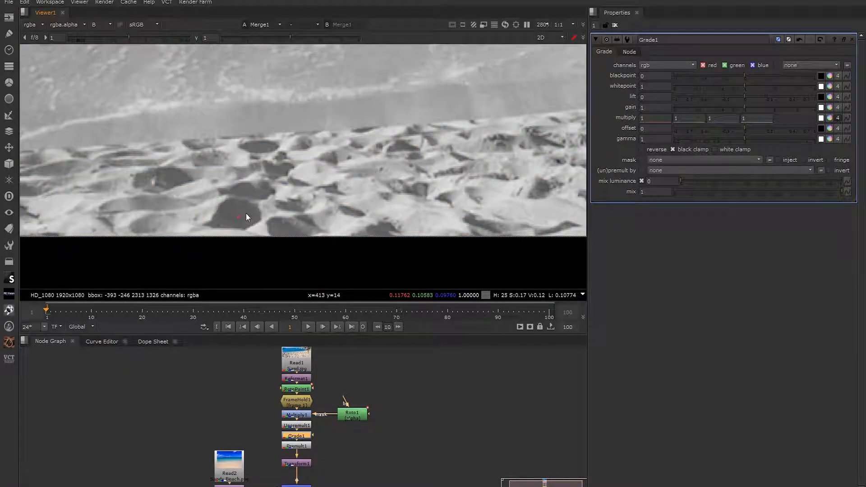
{"action": "key", "text": "g"}
{"action": "key", "text": "r"}
{"action": "key", "text": "g"}
{"action": "key", "text": "b"}
{"action": "key", "text": "r"}
{"action": "key", "text": "g"}
{"action": "key", "text": "g"}
{"action": "key", "text": "b"}
{"action": "key", "text": "r"}
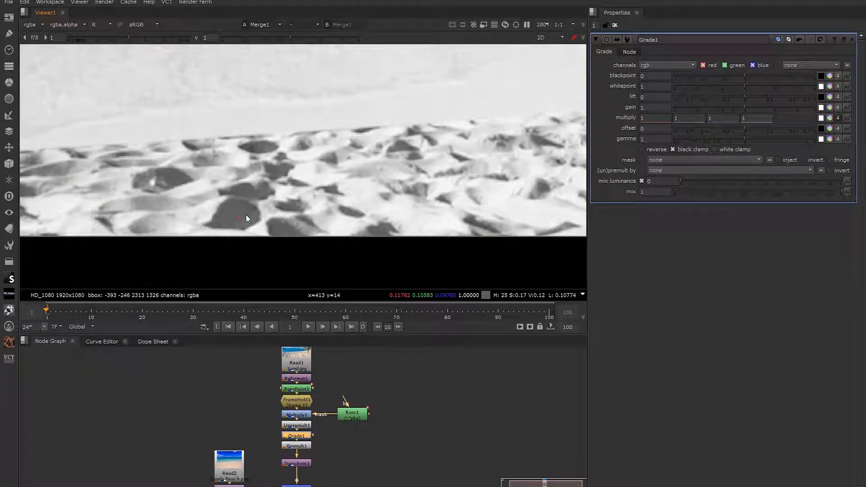
{"action": "key", "text": "g"}
{"action": "key", "text": "b"}
{"action": "key", "text": "b"}
{"action": "middle_click_drag", "start_coordinate": [253, 235], "coordinate": [281, 263]}
{"action": "key", "text": "y"}
{"action": "key", "text": "y"}
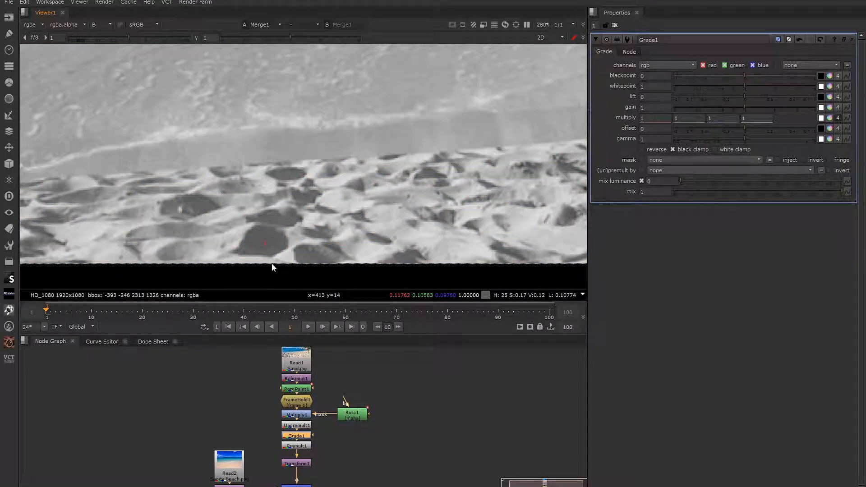
{"action": "key", "text": "b"}
{"action": "key", "text": "g"}
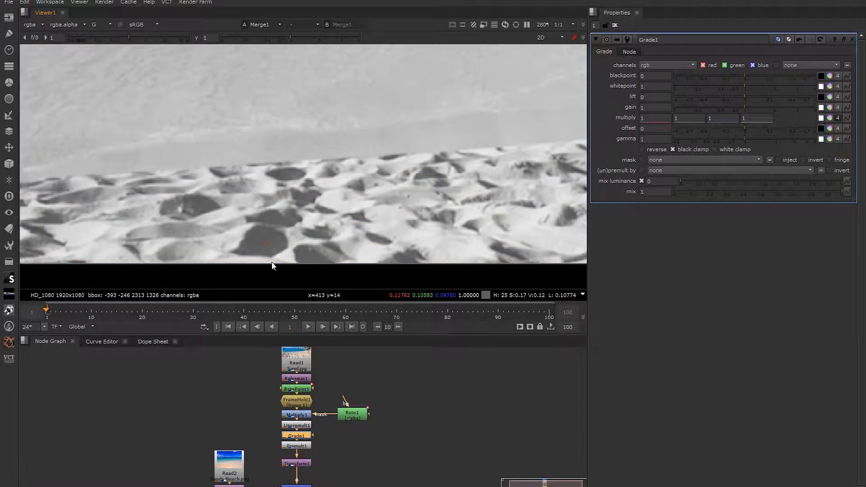
{"action": "key", "text": "r"}
{"action": "key", "text": "r"}
{"action": "scroll", "coordinate": [343, 180], "scroll_direction": "down", "scroll_amount": 5}
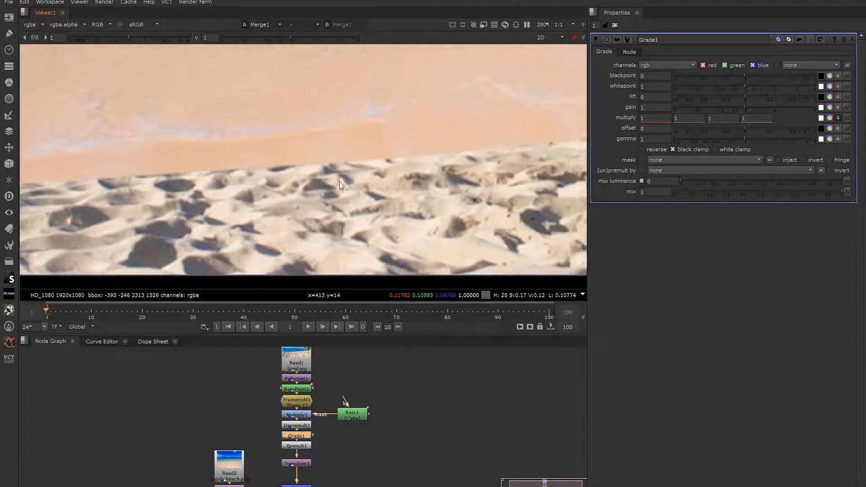
Inspect the sand's upper edge in the red channel, testing a viewer gamma of about 0.48 and a lower gain before resetting both.
{"action": "scroll", "coordinate": [352, 153], "scroll_direction": "up", "scroll_amount": 3}
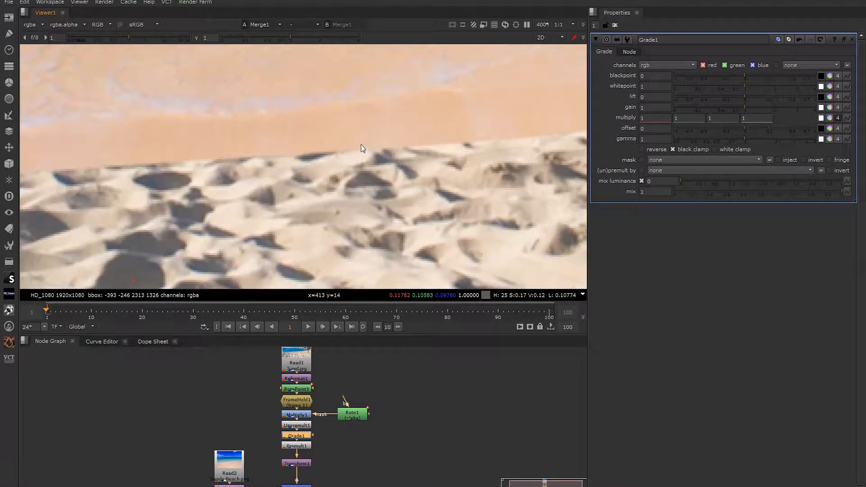
{"action": "scroll", "coordinate": [274, 178], "scroll_direction": "up", "scroll_amount": 3}
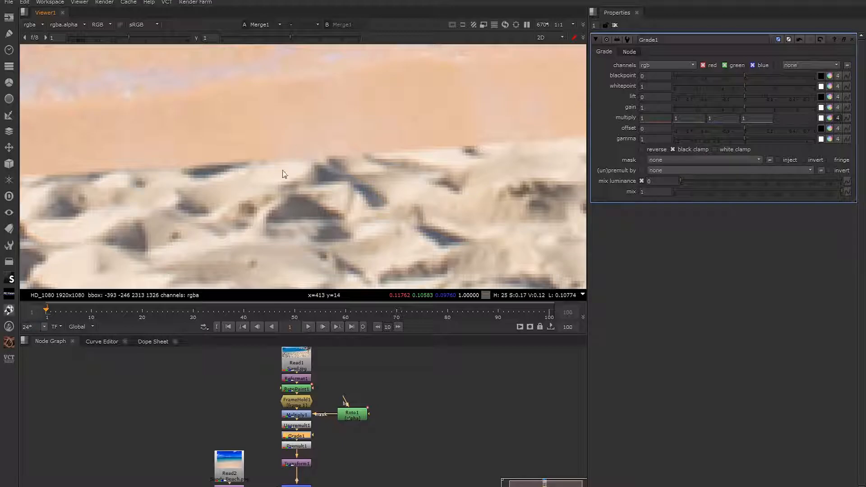
{"action": "middle_click_drag", "start_coordinate": [280, 158], "coordinate": [289, 184]}
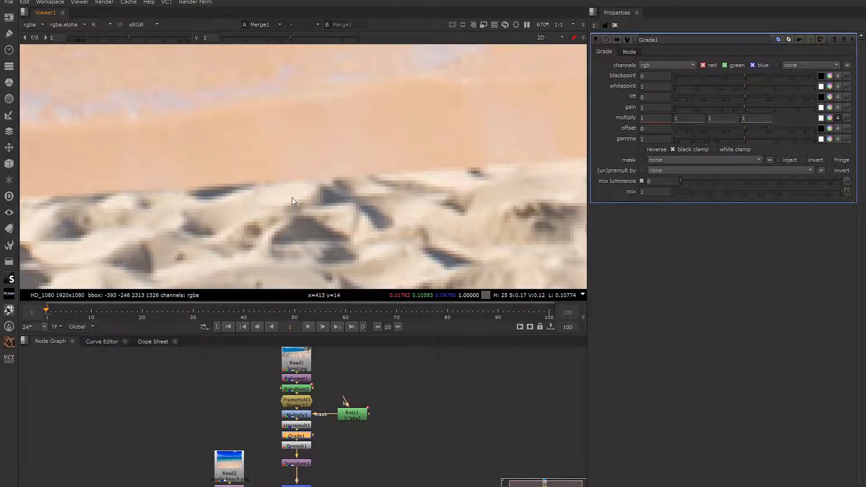
{"action": "key", "text": "r"}
{"action": "scroll", "coordinate": [268, 210], "scroll_direction": "down", "scroll_amount": 4}
{"action": "scroll", "coordinate": [269, 209], "scroll_direction": "up", "scroll_amount": 3}
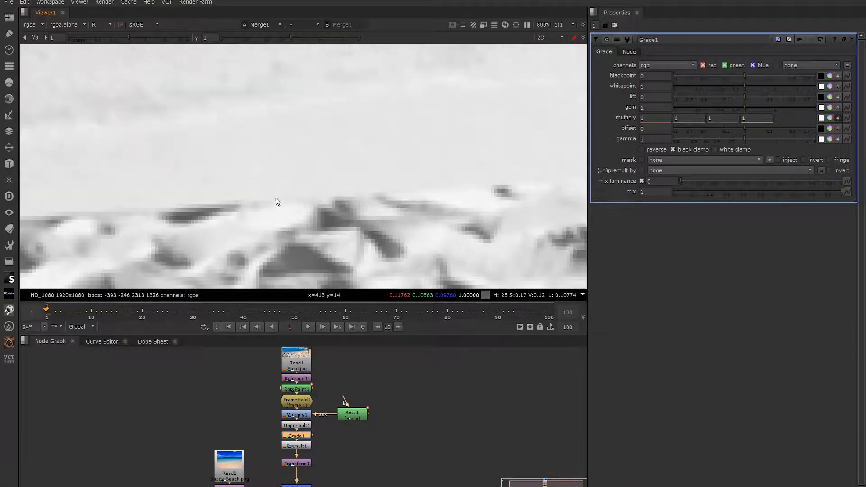
{"action": "left_click_drag", "start_coordinate": [290, 37], "coordinate": [269, 40]}
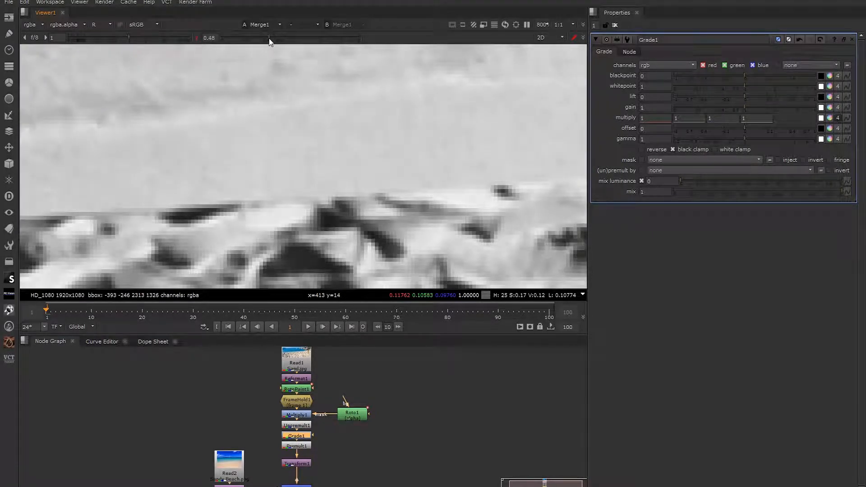
{"action": "left_click", "coordinate": [196, 38]}
{"action": "left_click_drag", "start_coordinate": [126, 42], "coordinate": [109, 35]}
{"action": "left_click", "coordinate": [36, 38]}
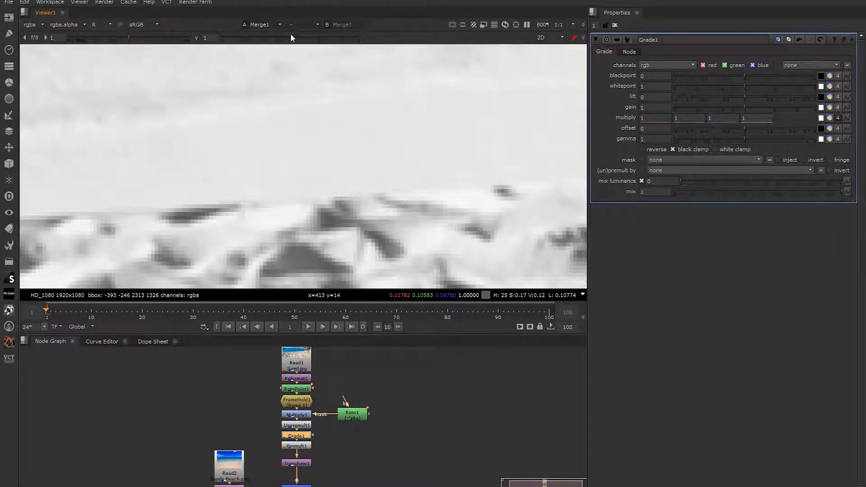
{"action": "scroll", "coordinate": [291, 212], "scroll_direction": "down", "scroll_amount": 3}
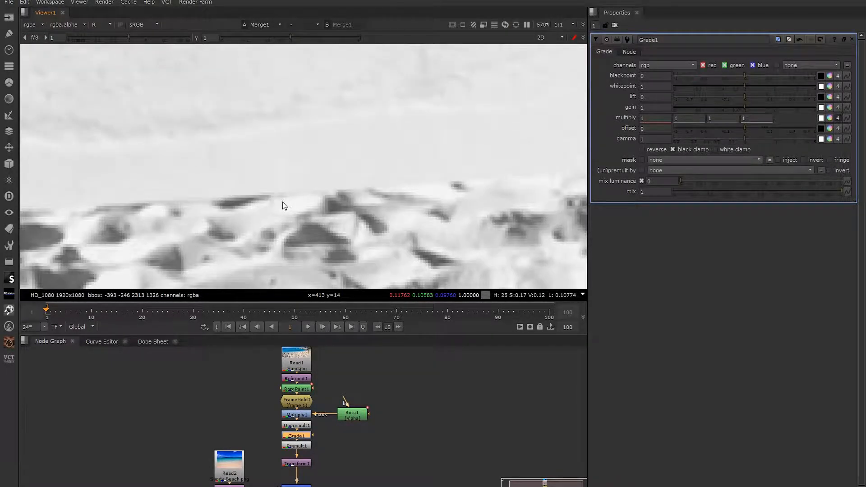
Compare the sand's upper edge with the adjoining beach in each color channel at close range, finishing on red.
{"action": "key", "text": "r"}
{"action": "key", "text": "r"}
{"action": "key", "text": "g"}
{"action": "key", "text": "b"}
{"action": "key", "text": "g"}
{"action": "key", "text": "r"}
{"action": "key", "text": "g"}
{"action": "key", "text": "r"}
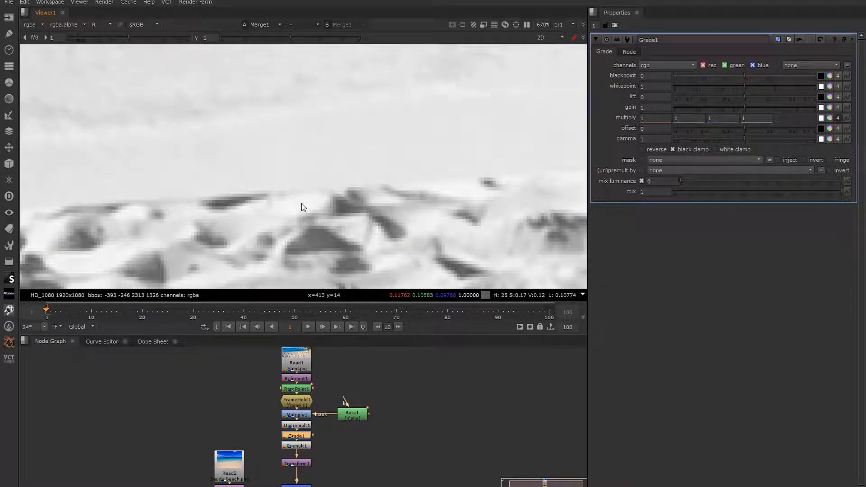
Set Grade1's red multiply to 1.15 to match the sand to the beach in the red channel.
{"action": "left_click", "coordinate": [660, 119]}
{"action": "type", "text": ".1"}
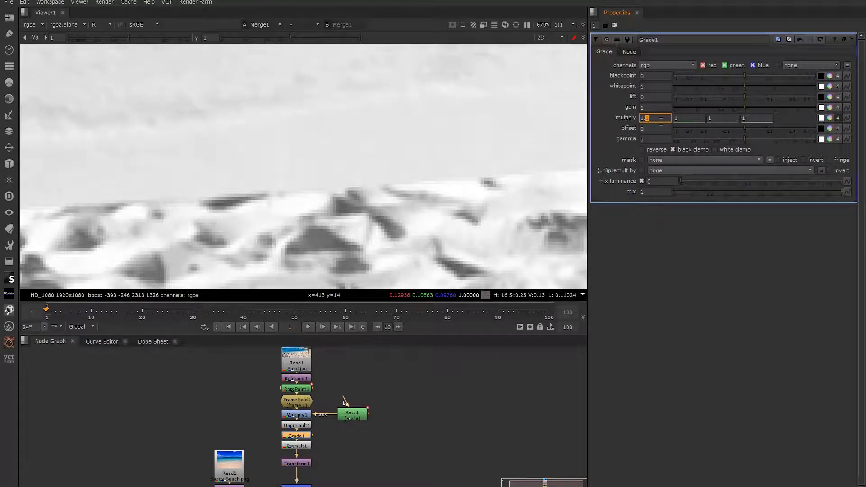
{"action": "type", "text": "6"}
{"action": "key", "text": "Down"}
Match the sand to the beach in the green channel by setting Grade1's green multiply to 0.82.
{"action": "key", "text": "g"}
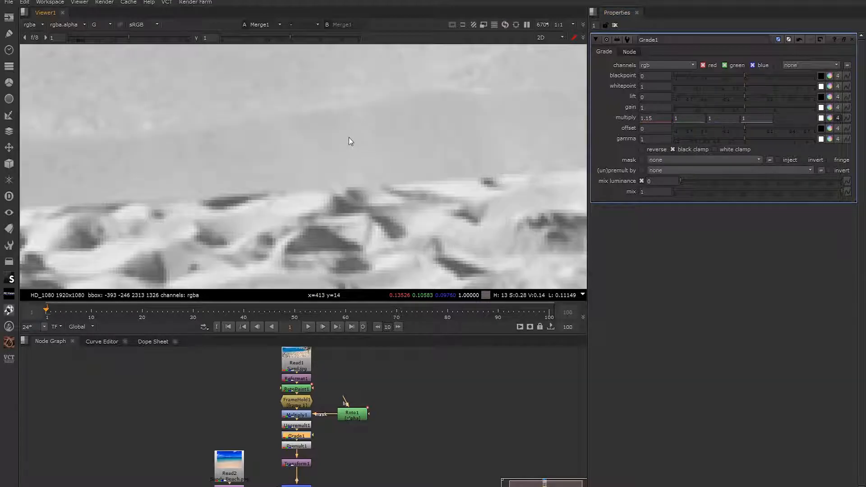
{"action": "left_click", "coordinate": [685, 118]}
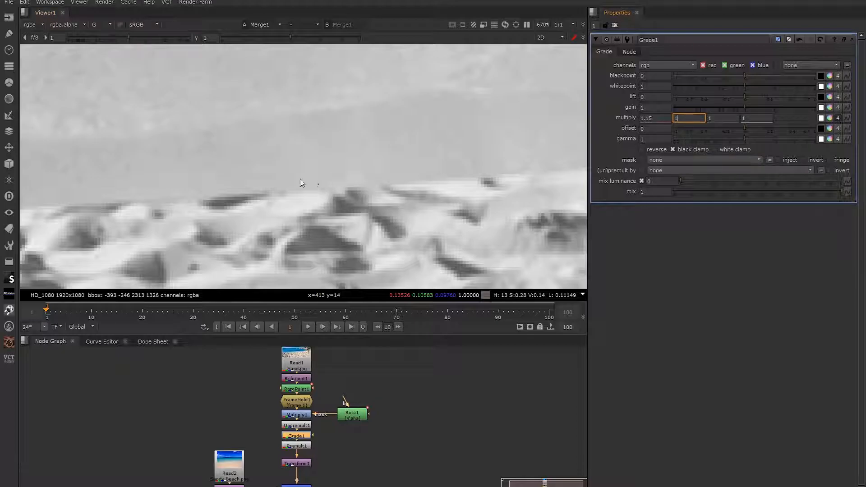
{"action": "type", "text": "0.8"}
{"action": "key", "text": "Return"}
{"action": "key", "text": "Up"}
{"action": "key", "text": "Down"}
{"action": "key", "text": "Down"}
{"action": "key", "text": "Up"}
{"action": "key", "text": "Up"}
{"action": "type", "text": ".84"}
{"action": "key", "text": "Down"}
{"action": "key", "text": "Down"}
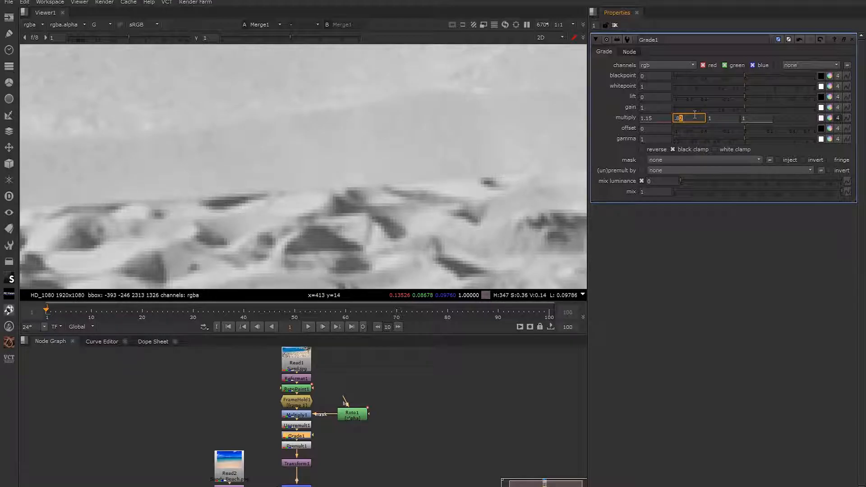
Match the sand in the blue channel by setting Grade1's blue multiply to 0.72, and recheck the green channel.
{"action": "key", "text": "b"}
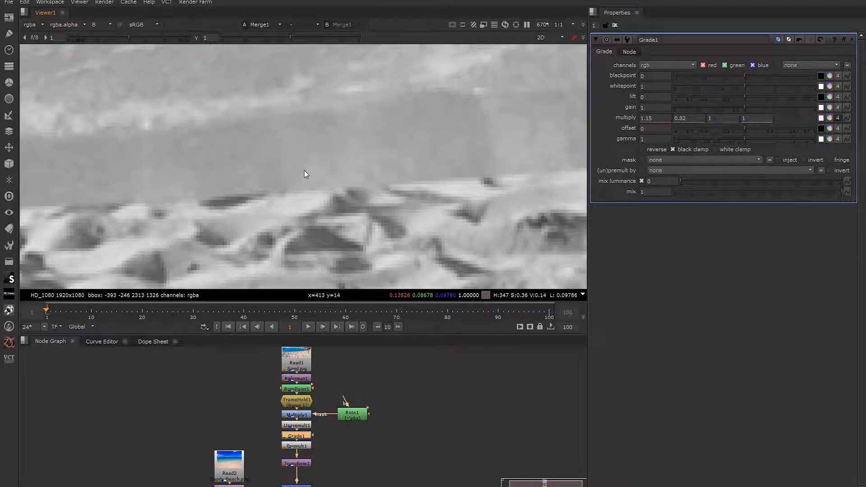
{"action": "left_click", "coordinate": [725, 118]}
{"action": "type", "text": ".8"}
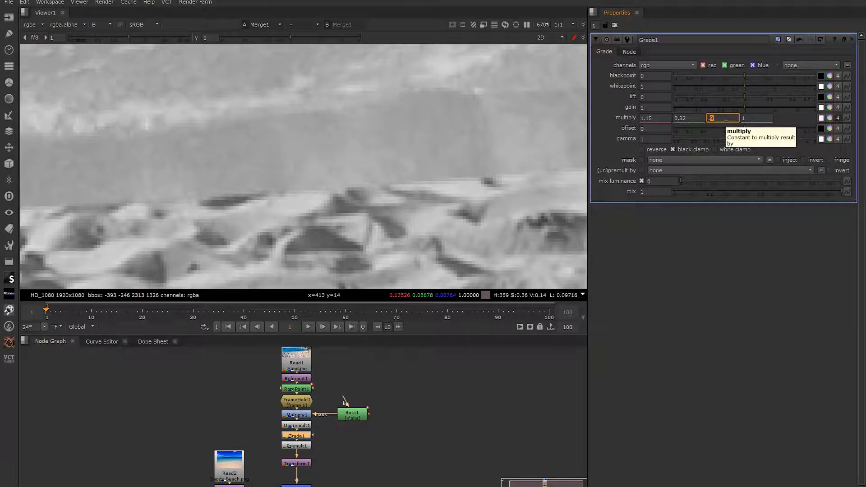
{"action": "key", "text": "BackSpace"}
{"action": "type", "text": "72"}
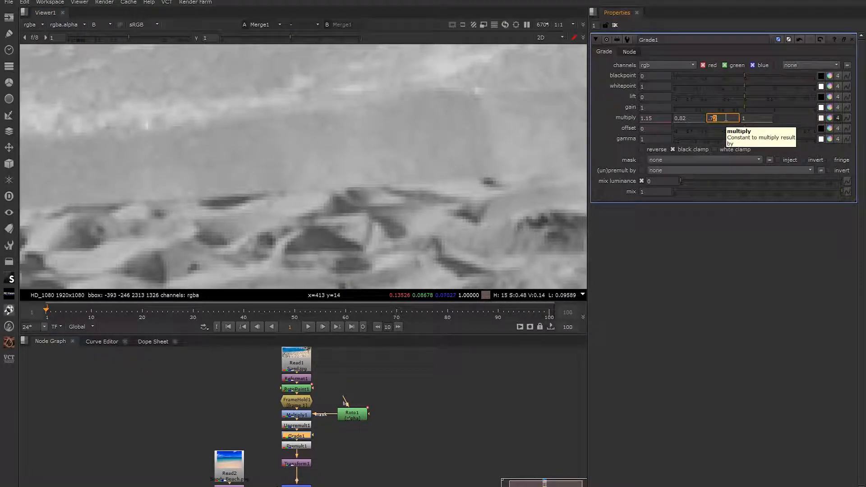
{"action": "type", "text": "3g"}
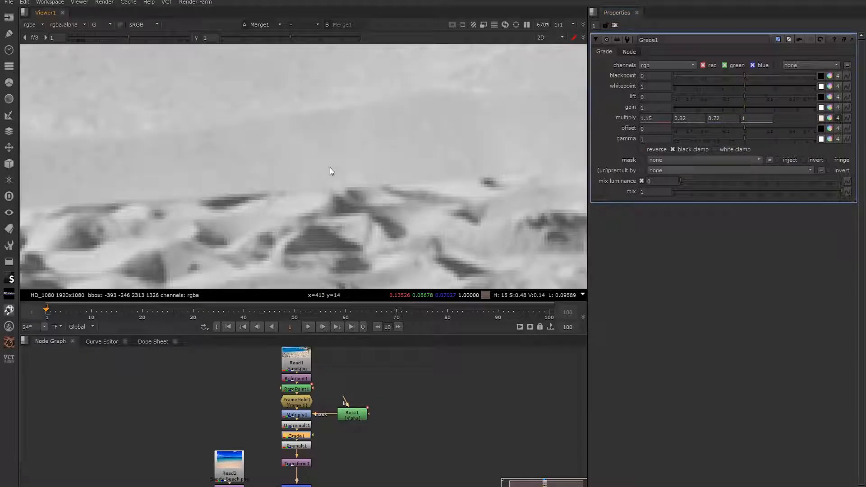
Reduce Grade1's red multiply to 1.07 to match the sand to the beach in the red channel, rechecking the green and blue channels.
{"action": "type", "text": "r"}
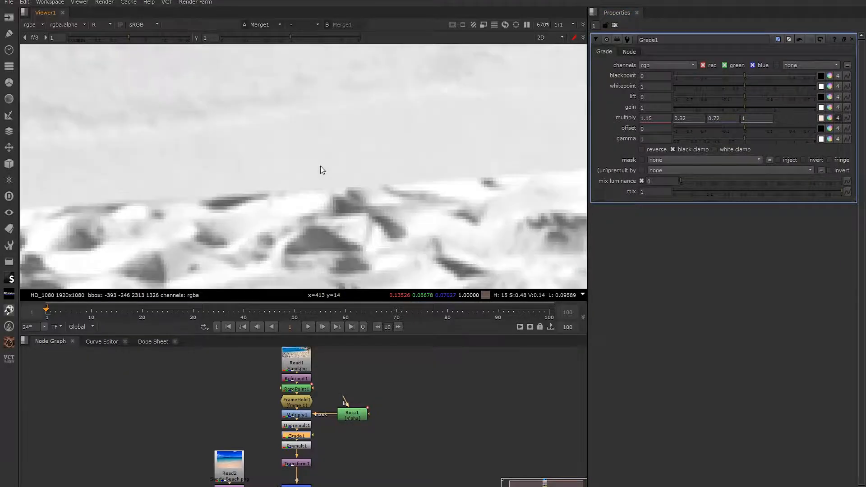
{"action": "left_click", "coordinate": [660, 120]}
{"action": "key", "text": "Up"}
{"action": "key", "text": "Up"}
{"action": "key", "text": "Up"}
{"action": "key", "text": "Up"}
{"action": "key", "text": "Down"}
{"action": "key", "text": "Down"}
{"action": "key", "text": "Down"}
{"action": "key", "text": "Down"}
{"action": "key", "text": "Down"}
{"action": "key", "text": "Down"}
{"action": "key", "text": "Down"}
{"action": "key", "text": "Down"}
{"action": "key", "text": "Down"}
{"action": "key", "text": "Down"}
{"action": "key", "text": "Down"}
{"action": "key", "text": "Down"}
{"action": "key", "text": "Down"}
{"action": "key", "text": "Down"}
{"action": "key", "text": "Down"}
{"action": "key", "text": "Down"}
{"action": "key", "text": "Down"}
{"action": "key", "text": "Down"}
{"action": "key", "text": "Down"}
{"action": "key", "text": "Down"}
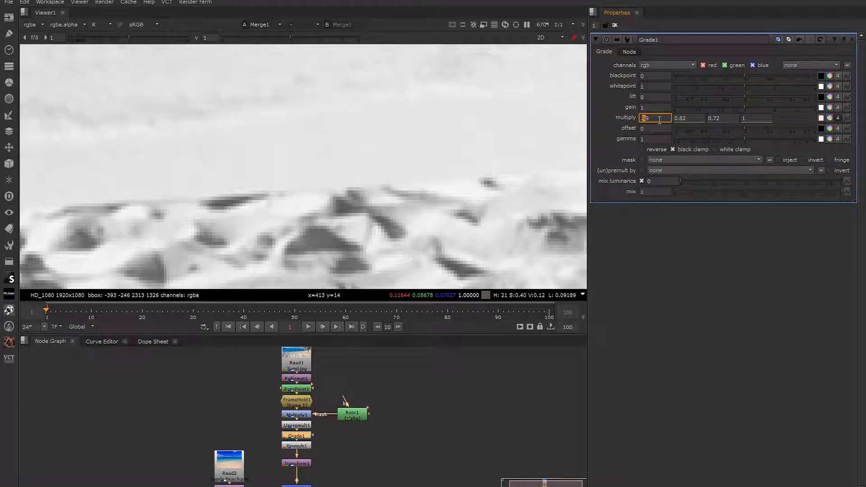
{"action": "key", "text": "Up"}
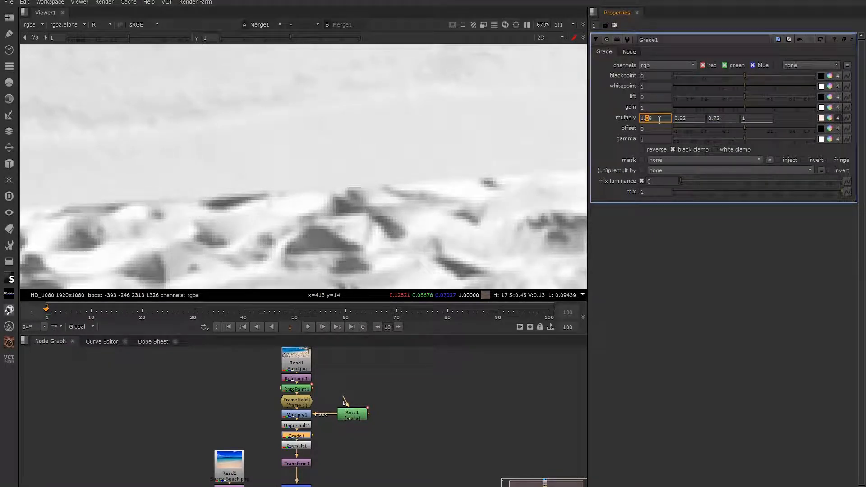
{"action": "key", "text": "Up"}
{"action": "key", "text": "Up"}
{"action": "key", "text": "Down"}
{"action": "key", "text": "Down"}
{"action": "key", "text": "Down"}
{"action": "key", "text": "g"}
{"action": "key", "text": "b"}
{"action": "key", "text": "g"}
{"action": "key", "text": "r"}
{"action": "scroll", "coordinate": [381, 183], "scroll_direction": "down", "scroll_amount": 4}
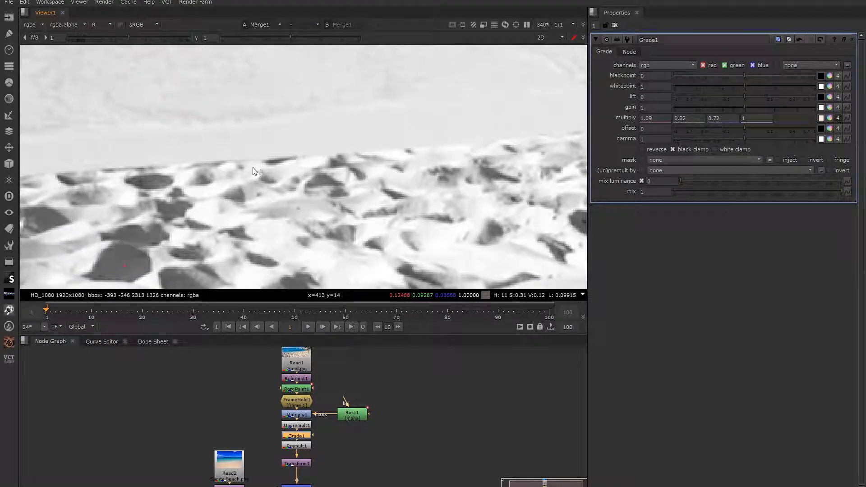
{"action": "scroll", "coordinate": [219, 180], "scroll_direction": "up", "scroll_amount": 2}
{"action": "scroll", "coordinate": [331, 181], "scroll_direction": "up", "scroll_amount": 1}
{"action": "left_click", "coordinate": [658, 117]}
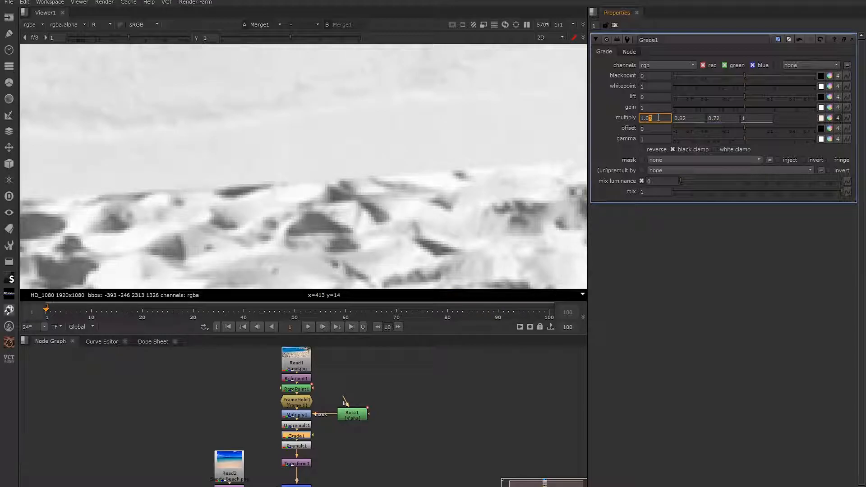
{"action": "left_click", "coordinate": [309, 199]}
{"action": "key", "text": "r"}
{"action": "scroll", "coordinate": [289, 168], "scroll_direction": "down", "scroll_amount": 8}
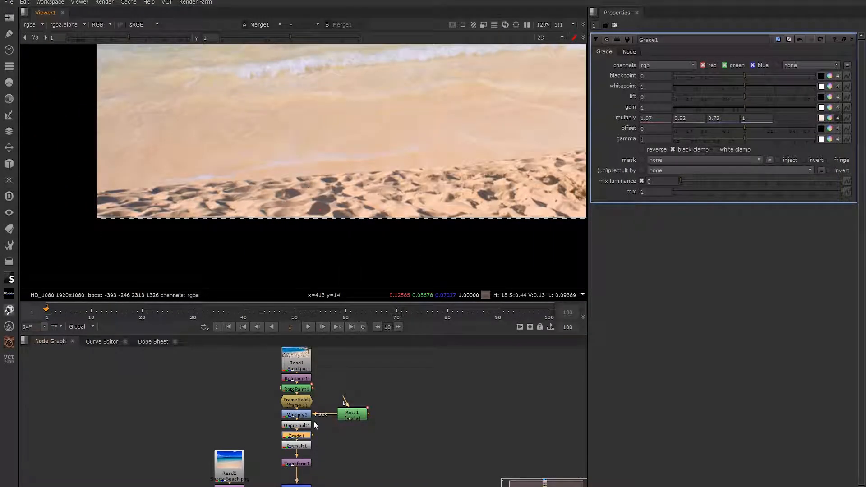
Toggle Grade1 off and back on to compare the sand with and without the grade.
{"action": "left_click", "coordinate": [304, 435]}
{"action": "key", "text": "d"}
{"action": "key", "text": "d"}
{"action": "key", "text": "d"}
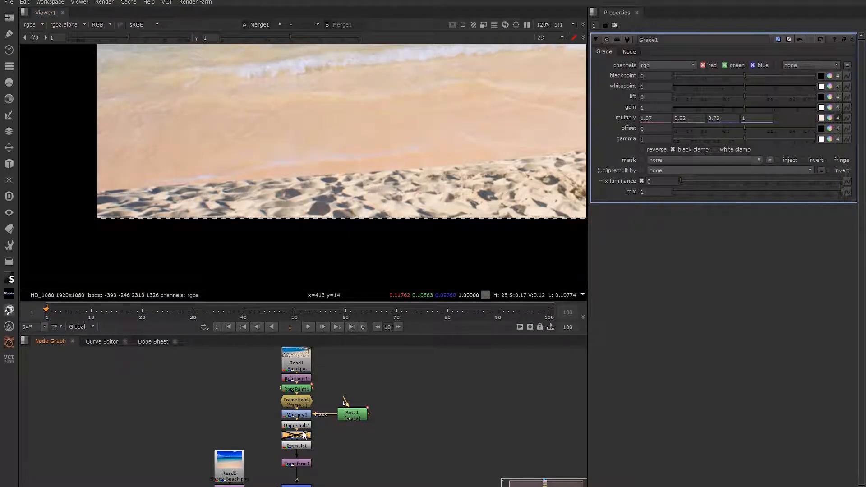
{"action": "key", "text": "d"}
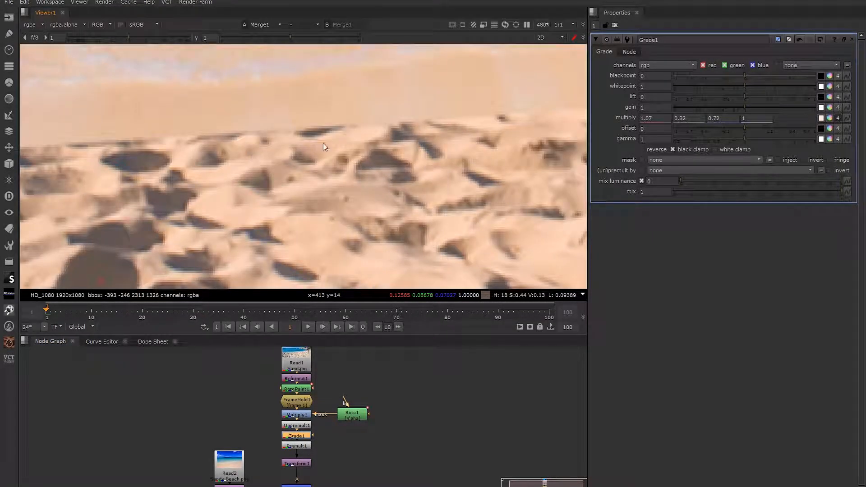
Examine the shadows of the graded sand and its seam with the beach, up close and from farther out.
{"action": "scroll", "coordinate": [265, 195], "scroll_direction": "down", "scroll_amount": 5}
{"action": "right_click", "coordinate": [231, 232]}
{"action": "left_click", "coordinate": [184, 200]}
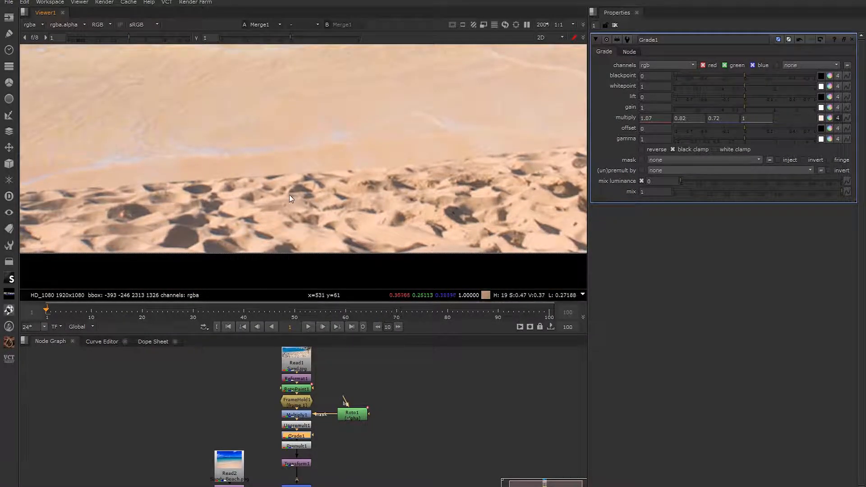
{"action": "middle_click_drag", "start_coordinate": [390, 218], "coordinate": [299, 229]}
{"action": "scroll", "coordinate": [212, 204], "scroll_direction": "up", "scroll_amount": 2}
{"action": "middle_click_drag", "start_coordinate": [212, 204], "coordinate": [328, 175]}
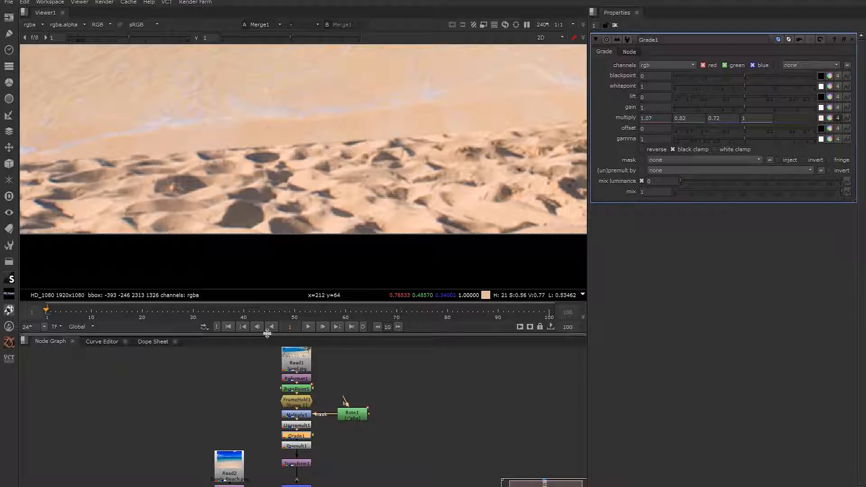
{"action": "left_click", "coordinate": [238, 395]}
{"action": "scroll", "coordinate": [348, 191], "scroll_direction": "down", "scroll_amount": 2}
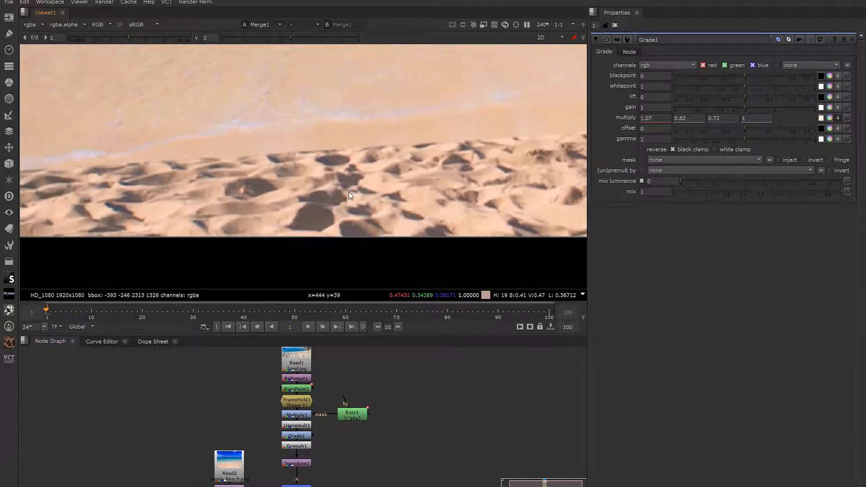
{"action": "scroll", "coordinate": [239, 199], "scroll_direction": "down", "scroll_amount": 1}
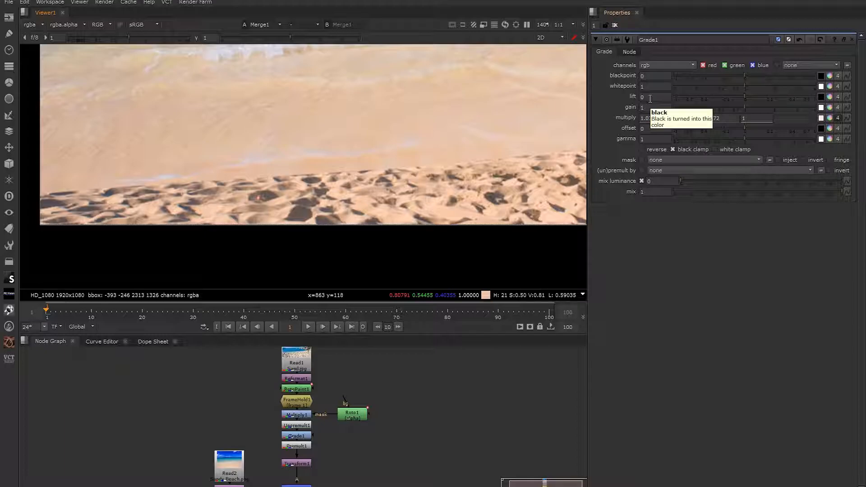
{"action": "scroll", "coordinate": [328, 146], "scroll_direction": "down", "scroll_amount": 2}
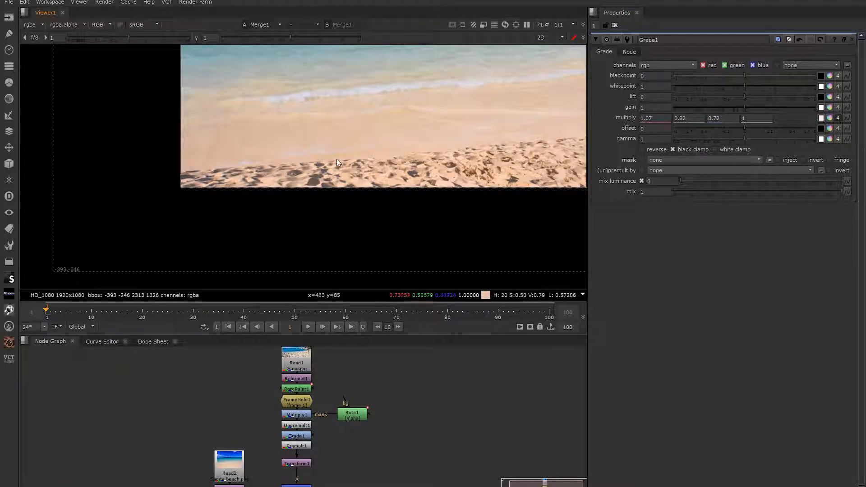
Move the sand below the frame with Transform1 to about x -340, y -475, and inspect the dark speck on the uncovered beach.
{"action": "left_click", "coordinate": [305, 464]}
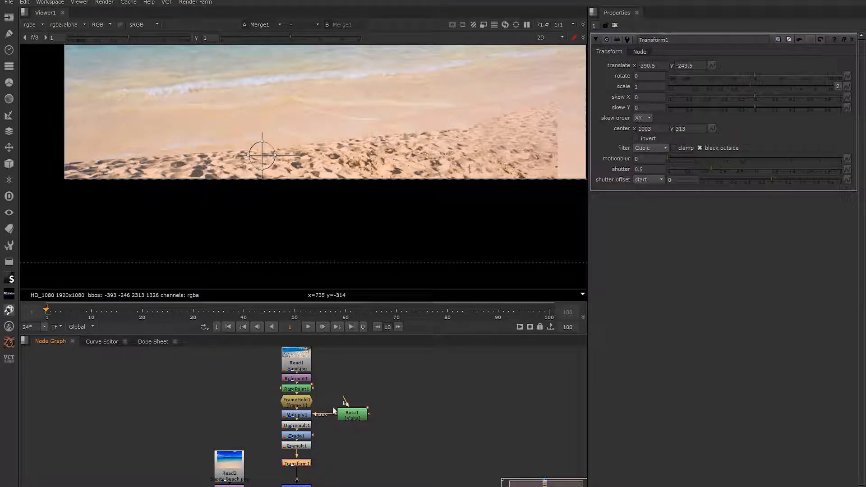
{"action": "left_click_drag", "start_coordinate": [258, 165], "coordinate": [276, 239]}
{"action": "middle_click_drag", "start_coordinate": [372, 166], "coordinate": [350, 224]}
{"action": "scroll", "coordinate": [293, 227], "scroll_direction": "down", "scroll_amount": 1}
{"action": "middle_click_drag", "start_coordinate": [293, 226], "coordinate": [212, 228]}
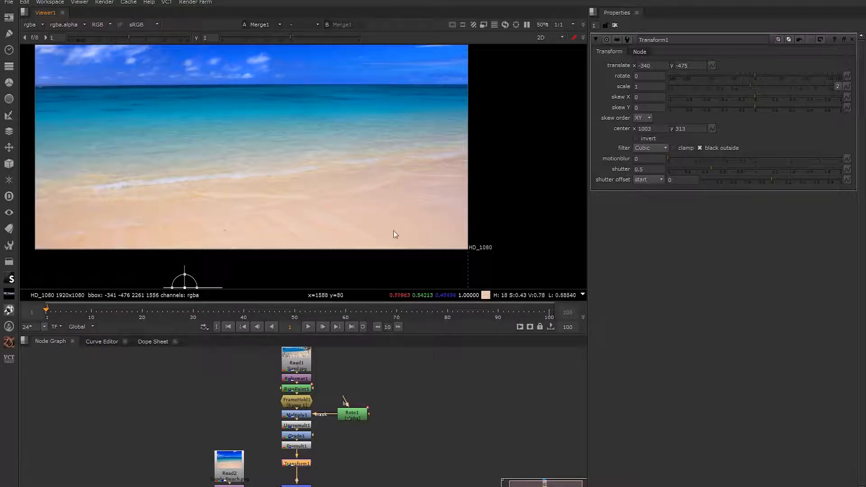
{"action": "scroll", "coordinate": [220, 239], "scroll_direction": "up", "scroll_amount": 6}
{"action": "scroll", "coordinate": [245, 219], "scroll_direction": "up", "scroll_amount": 4}
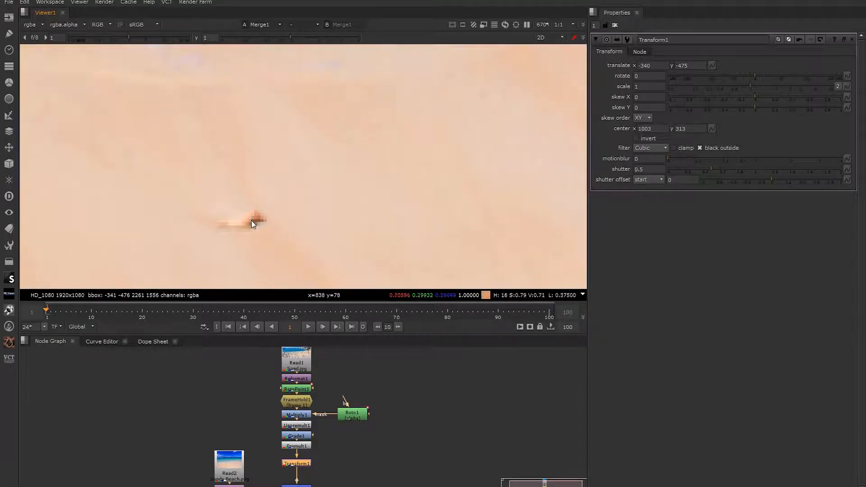
{"action": "scroll", "coordinate": [252, 223], "scroll_direction": "down", "scroll_amount": 11}
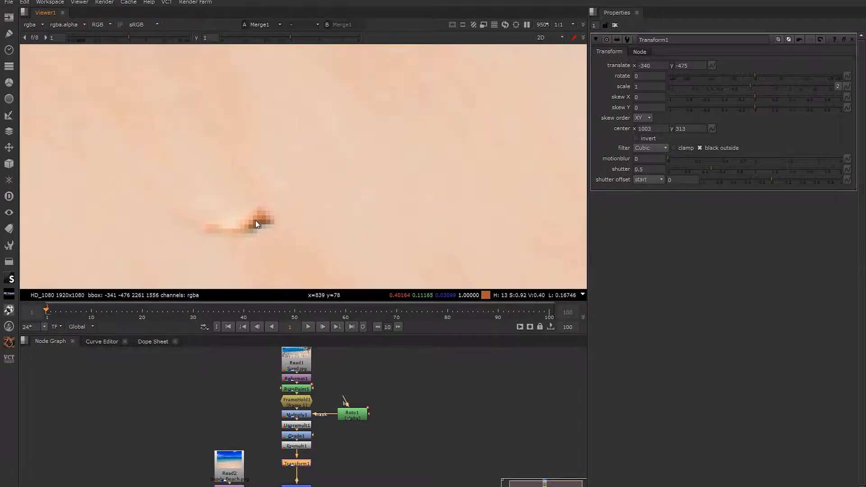
Move the sand with Transform1 to about x -59, y -253 so its upper edge lies just below the beach's dark speck.
{"action": "middle_click_drag", "start_coordinate": [256, 226], "coordinate": [293, 177]}
{"action": "left_click_drag", "start_coordinate": [240, 241], "coordinate": [301, 182]}
{"action": "scroll", "coordinate": [301, 181], "scroll_direction": "up", "scroll_amount": 10}
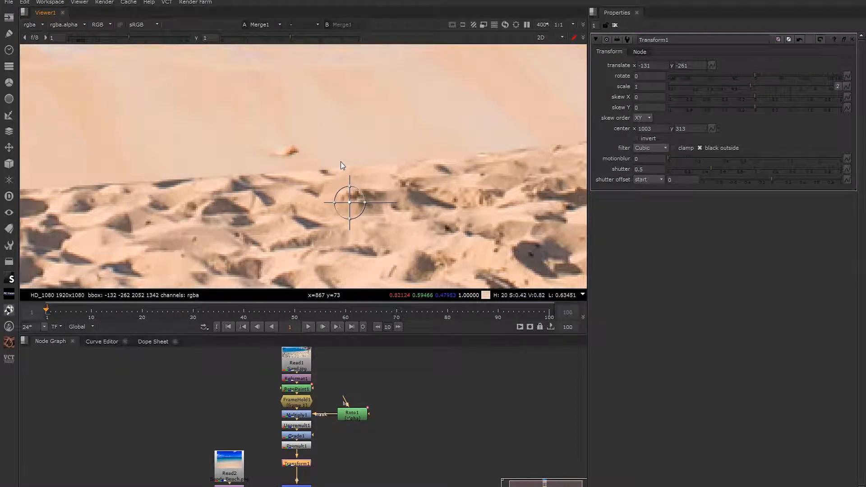
{"action": "left_click_drag", "start_coordinate": [362, 239], "coordinate": [294, 201]}
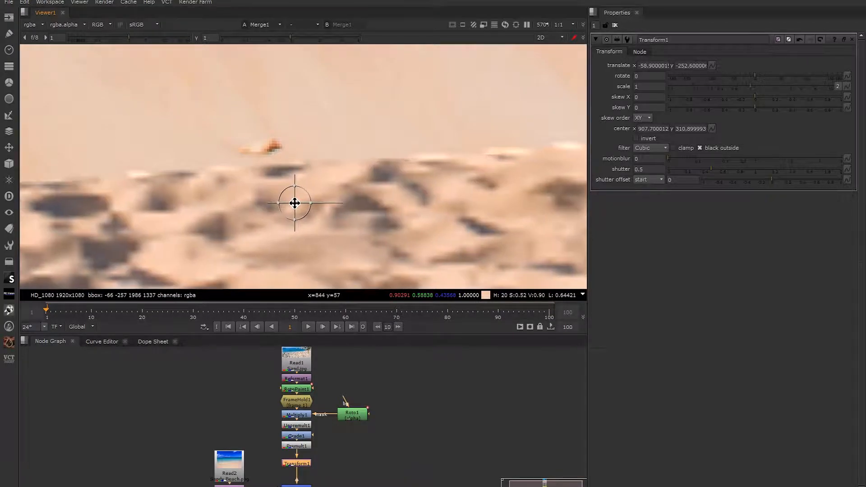
{"action": "scroll", "coordinate": [271, 142], "scroll_direction": "up", "scroll_amount": 5}
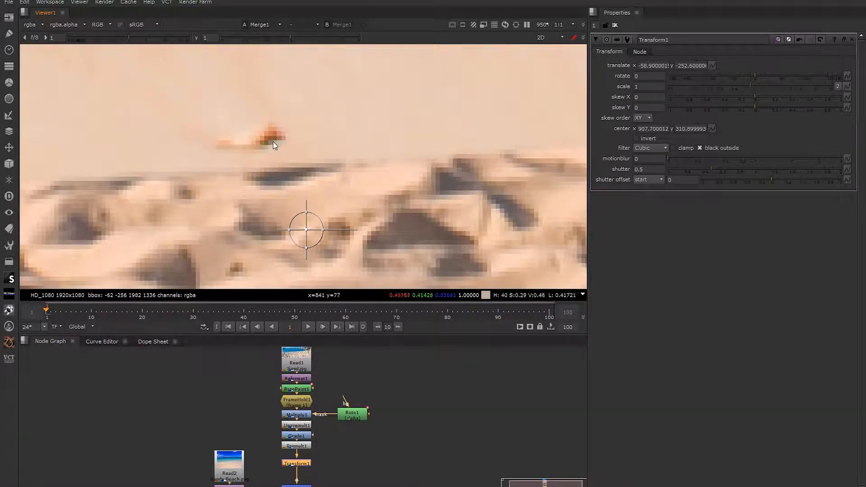
Split Grade1's lift into separate channels and sample the beach's dark speck into it, giving 0.242335, 0.096554 and 0.03641.
{"action": "double_click", "coordinate": [304, 436]}
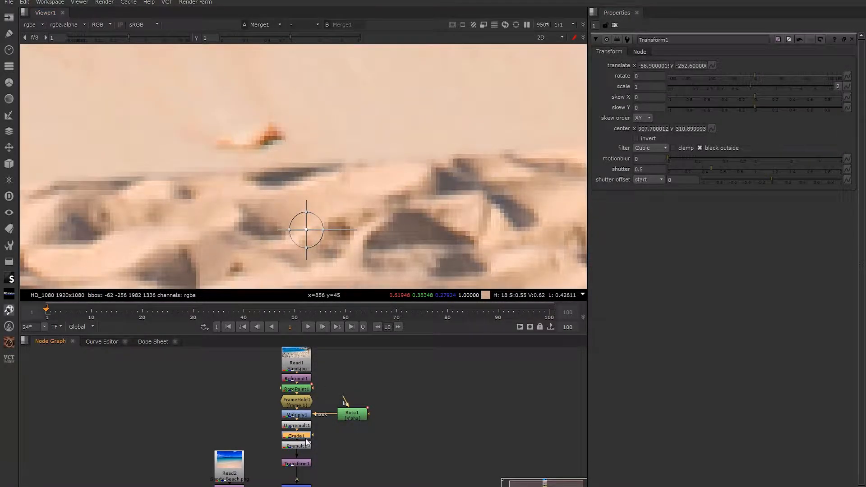
{"action": "left_click", "coordinate": [838, 99]}
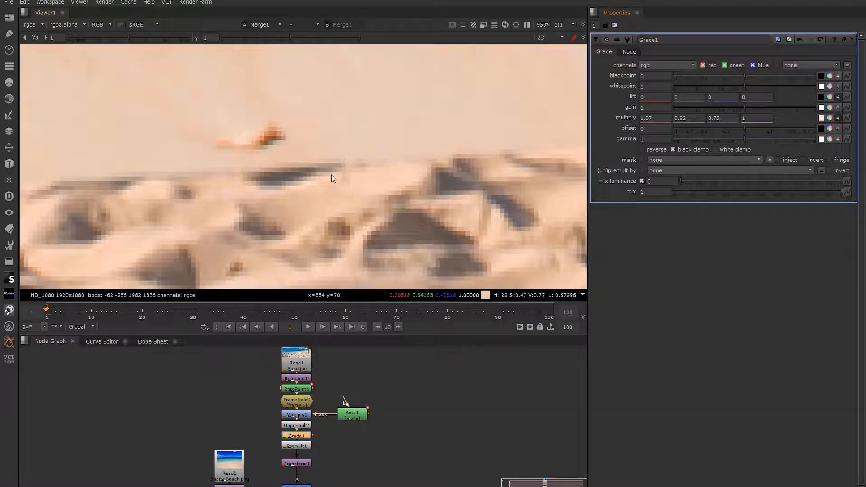
{"action": "left_click", "coordinate": [821, 98]}
{"action": "scroll", "coordinate": [303, 157], "scroll_direction": "up", "scroll_amount": 3}
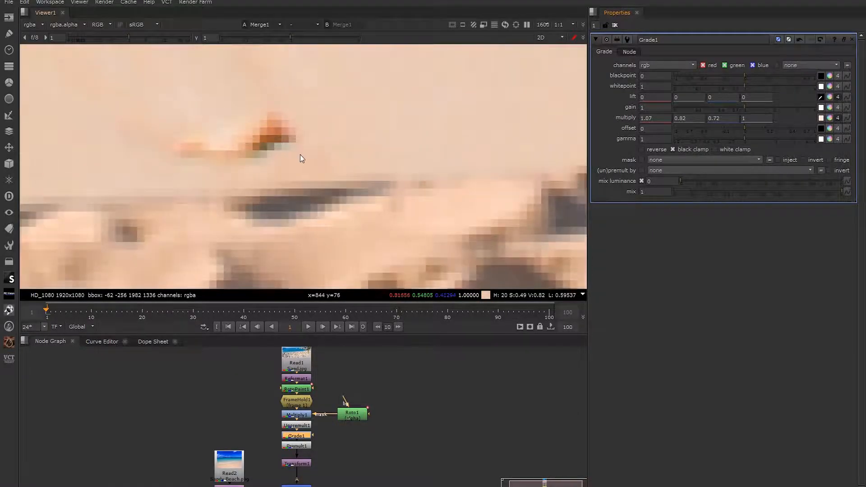
{"action": "left_click", "coordinate": [273, 141], "text": "ctrl"}
{"action": "left_click", "coordinate": [270, 137], "text": "ctrl"}
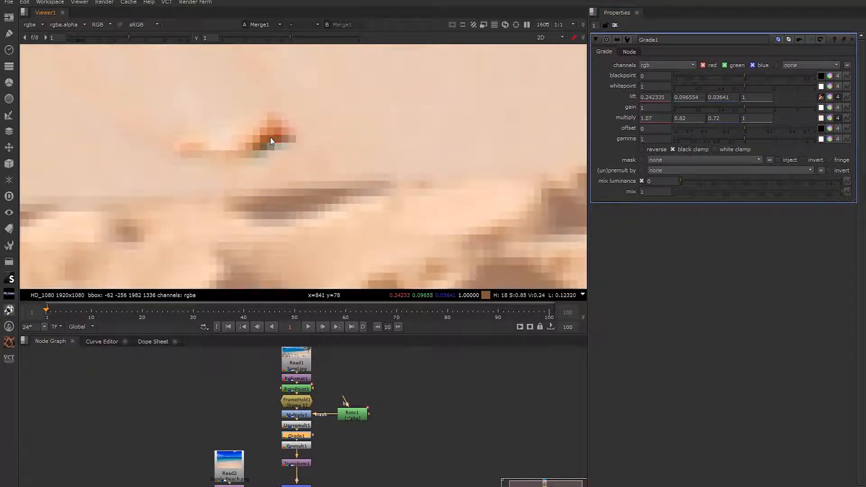
{"action": "left_click", "coordinate": [264, 146], "text": "ctrl"}
{"action": "left_click", "coordinate": [277, 139], "text": "ctrl"}
{"action": "scroll", "coordinate": [328, 168], "scroll_direction": "down", "scroll_amount": 8}
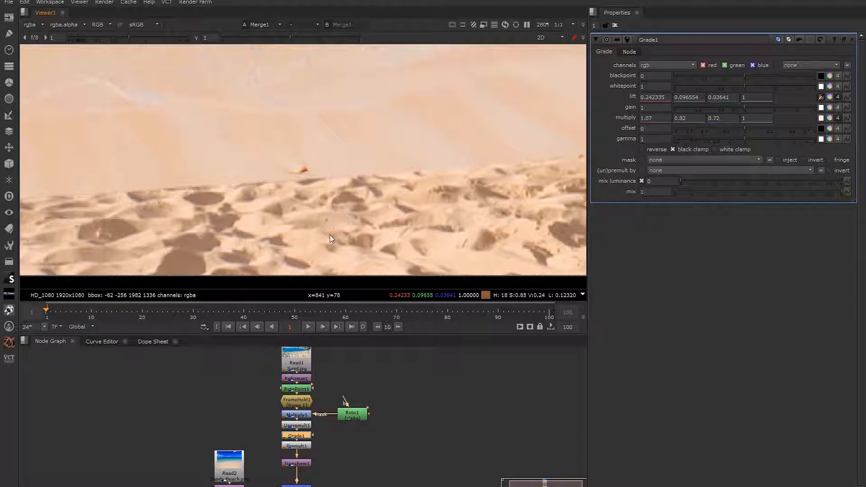
{"action": "scroll", "coordinate": [307, 164], "scroll_direction": "up", "scroll_amount": 4}
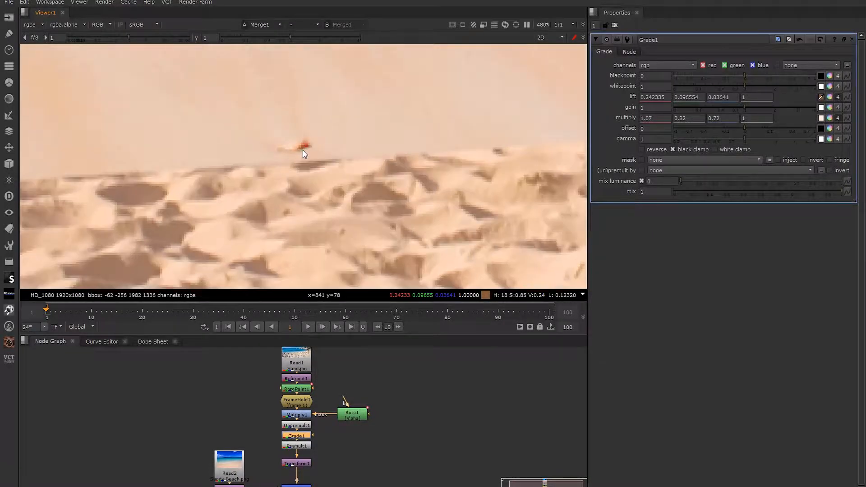
{"action": "left_click", "coordinate": [822, 97]}
Sample single pixels and a rectangular region around the dark speck and sand edge to compare their colors, and clear the sample.
{"action": "scroll", "coordinate": [308, 142], "scroll_direction": "up", "scroll_amount": 5}
{"action": "left_click", "coordinate": [317, 145], "text": "ctrl"}
{"action": "scroll", "coordinate": [384, 174], "scroll_direction": "down", "scroll_amount": 2}
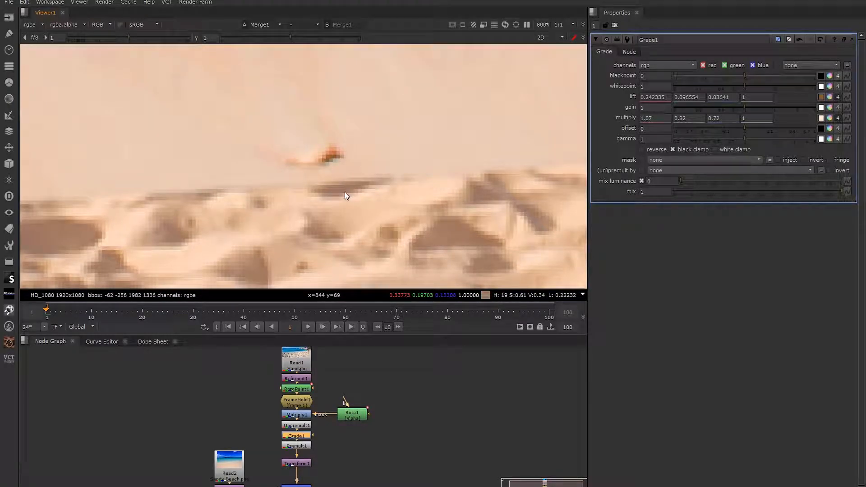
{"action": "left_click", "coordinate": [323, 244], "text": "ctrl"}
{"action": "left_click_drag", "start_coordinate": [199, 104], "coordinate": [475, 259], "text": "ctrl+shift"}
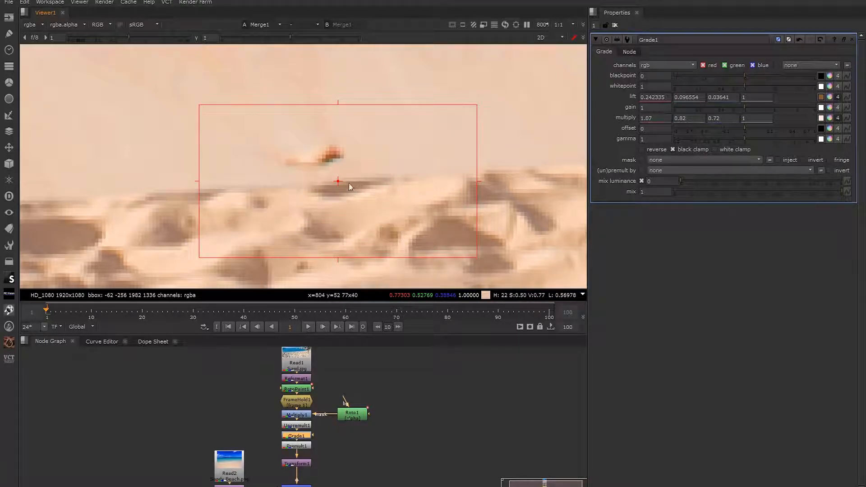
{"action": "left_click_drag", "start_coordinate": [336, 183], "coordinate": [334, 144], "text": "ctrl"}
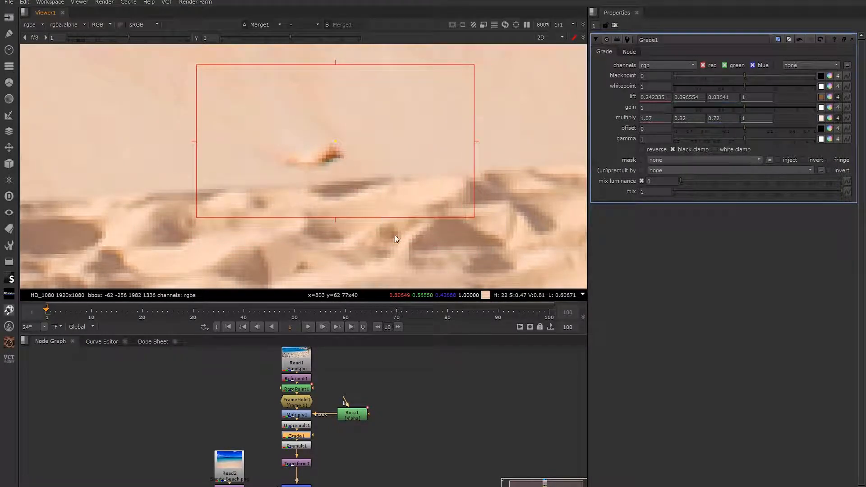
{"action": "right_click", "coordinate": [349, 169], "text": "ctrl"}
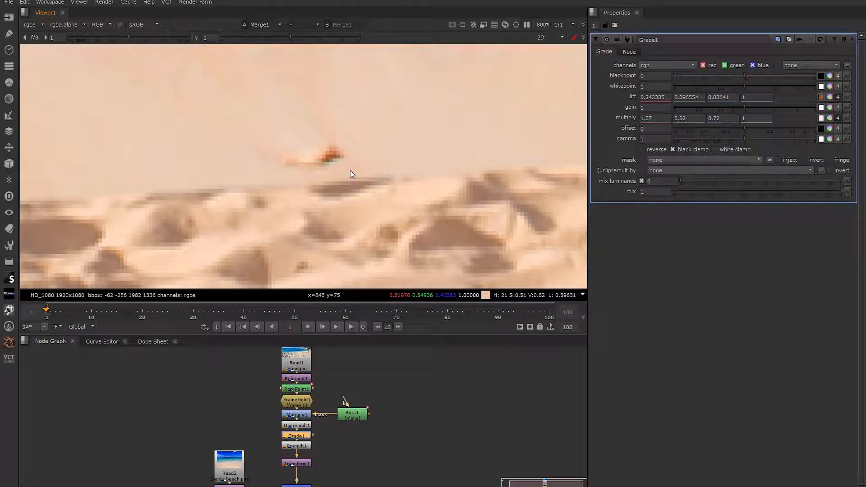
{"action": "scroll", "coordinate": [313, 159], "scroll_direction": "down", "scroll_amount": 3}
{"action": "scroll", "coordinate": [313, 159], "scroll_direction": "up", "scroll_amount": 5}
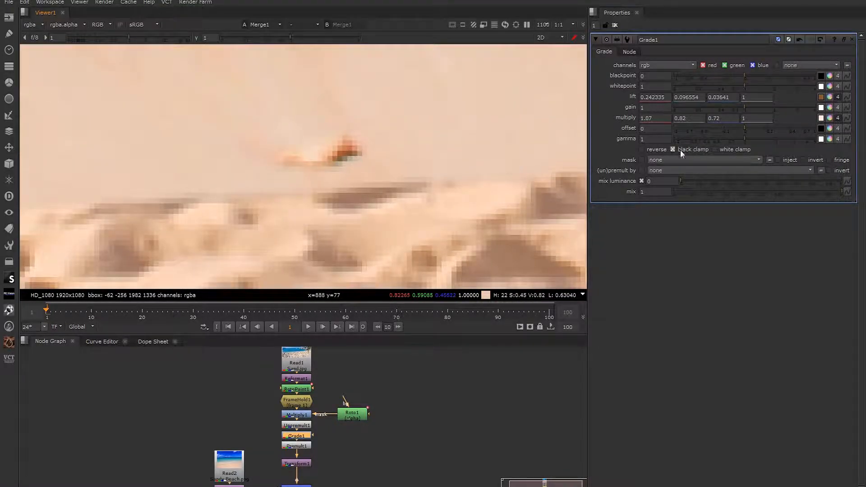
Reduce the brightness of Grade1's lift color to a V value of 0.15 in the floating color picker, checking the sand's shadows against the beach.
{"action": "left_click", "coordinate": [829, 96]}
{"action": "left_click", "coordinate": [829, 98]}
{"action": "left_click", "coordinate": [829, 97], "text": "ctrl"}
{"action": "left_click_drag", "start_coordinate": [754, 321], "coordinate": [715, 225]}
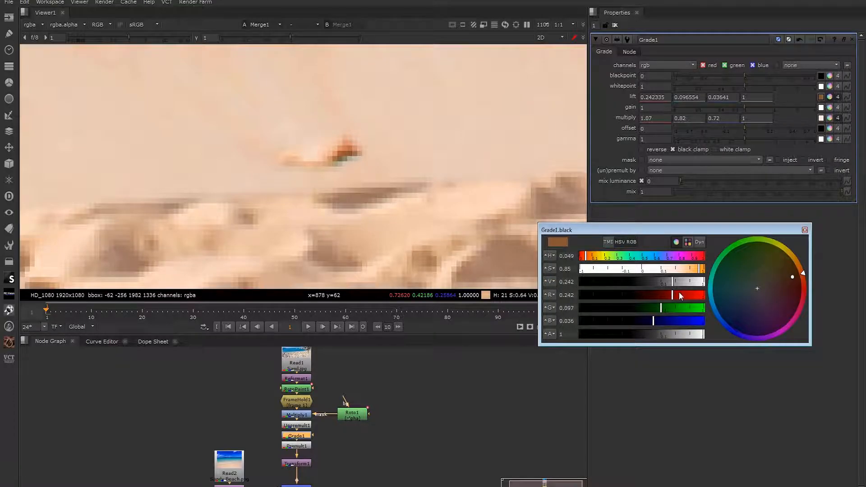
{"action": "left_click_drag", "start_coordinate": [672, 286], "coordinate": [667, 284]}
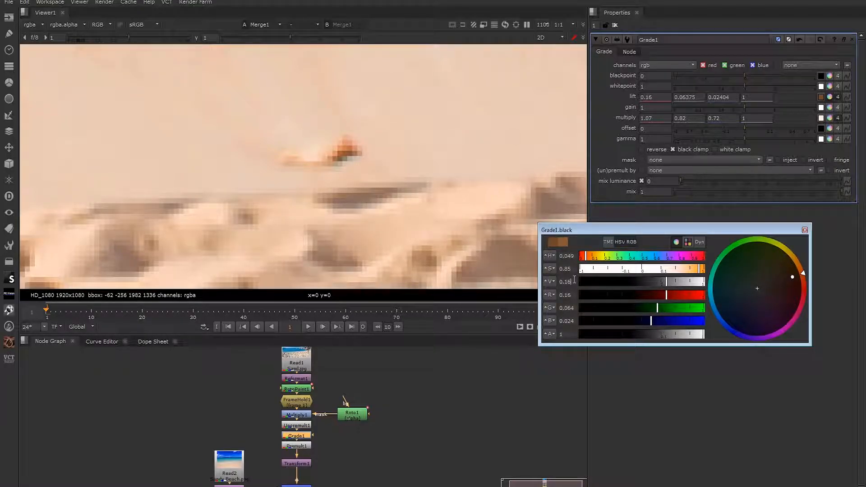
{"action": "key", "text": "Down"}
{"action": "scroll", "coordinate": [405, 203], "scroll_direction": "down", "scroll_amount": 8}
{"action": "scroll", "coordinate": [272, 139], "scroll_direction": "up", "scroll_amount": 4}
{"action": "scroll", "coordinate": [280, 147], "scroll_direction": "up", "scroll_amount": 2}
{"action": "scroll", "coordinate": [271, 153], "scroll_direction": "down", "scroll_amount": 6}
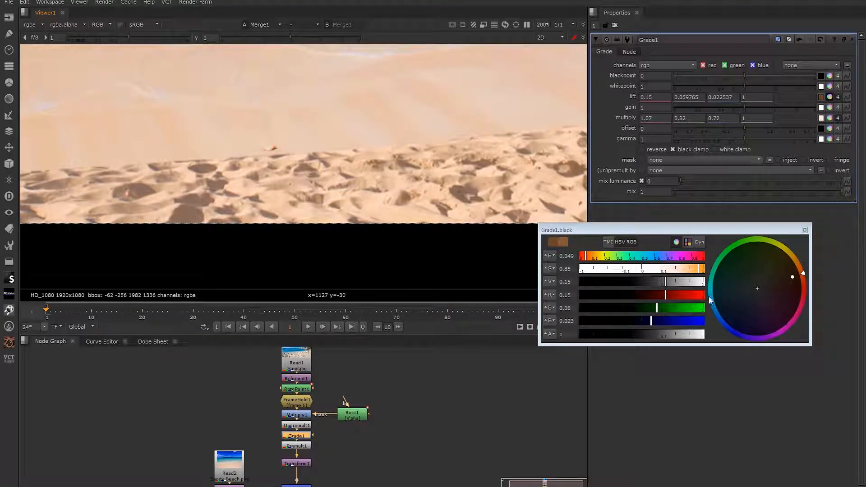
{"action": "left_click", "coordinate": [565, 280]}
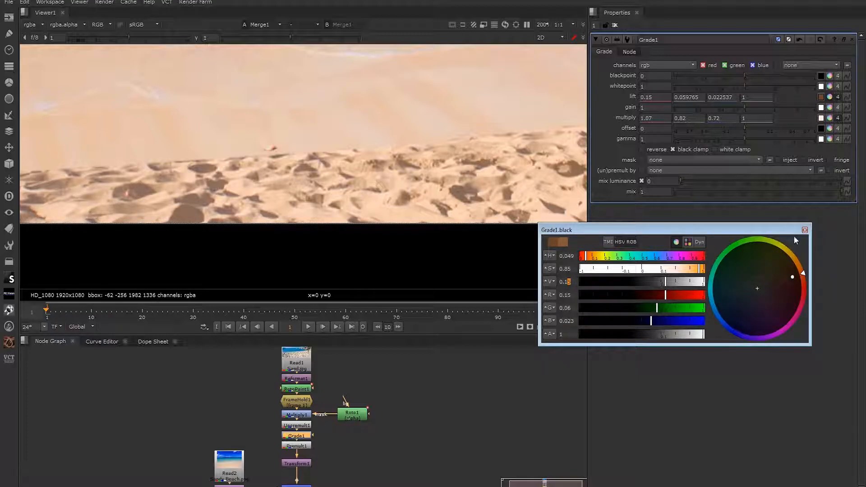
Close the floating color picker and set Grade1's gamma to 1.1, checking the sand against the beach.
{"action": "left_click", "coordinate": [804, 230]}
{"action": "scroll", "coordinate": [272, 147], "scroll_direction": "up", "scroll_amount": 5}
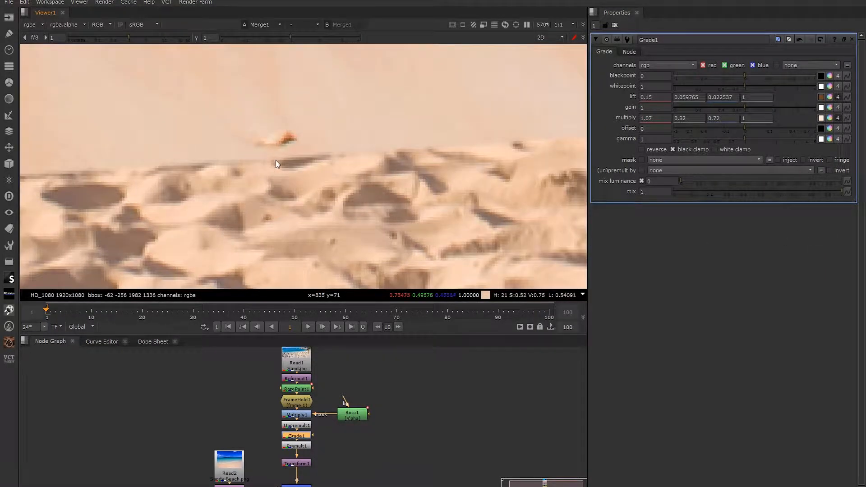
{"action": "scroll", "coordinate": [275, 167], "scroll_direction": "down", "scroll_amount": 9}
{"action": "scroll", "coordinate": [296, 184], "scroll_direction": "up", "scroll_amount": 7}
{"action": "left_click", "coordinate": [654, 139]}
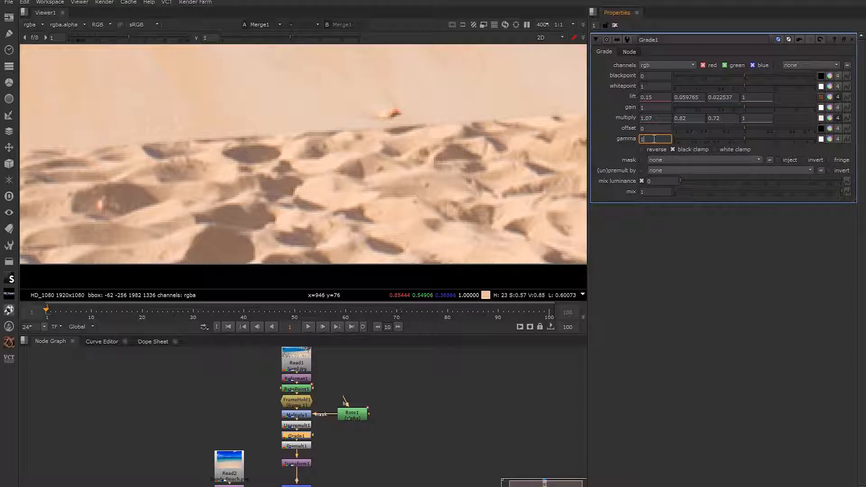
{"action": "type", "text": ".1"}
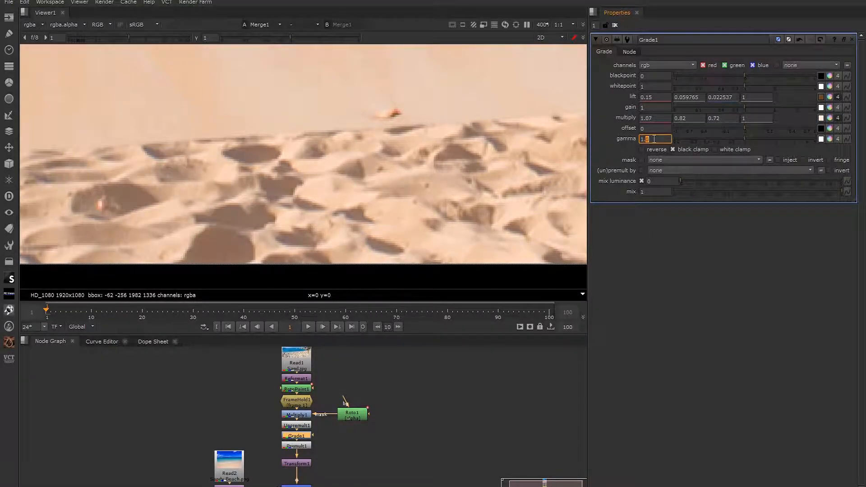
{"action": "scroll", "coordinate": [262, 94], "scroll_direction": "down", "scroll_amount": 6}
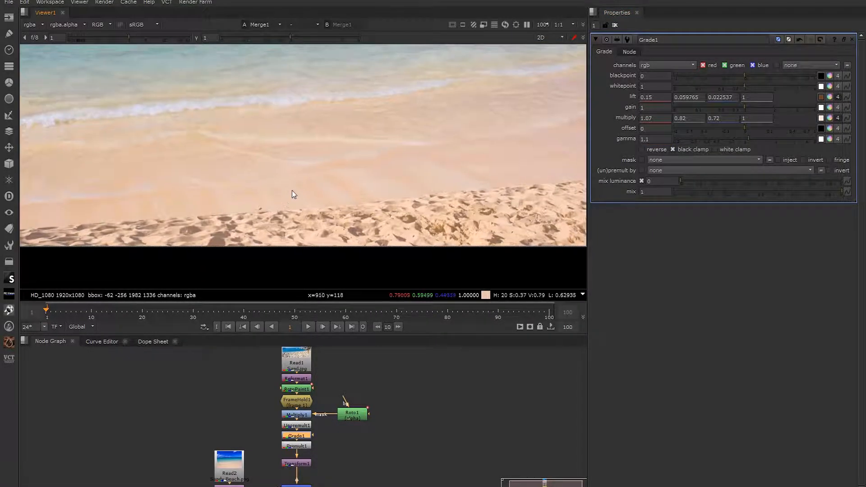
{"action": "scroll", "coordinate": [391, 186], "scroll_direction": "up", "scroll_amount": 3}
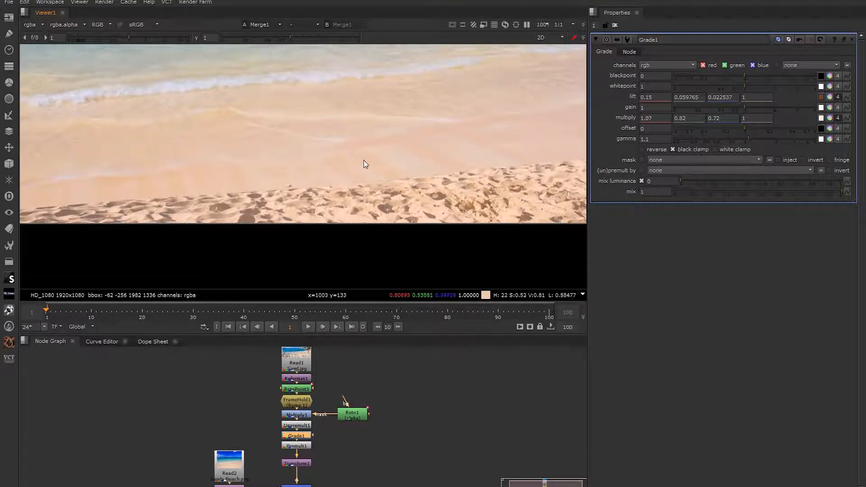
{"action": "scroll", "coordinate": [304, 193], "scroll_direction": "up", "scroll_amount": 2}
Try a lower gamma on Grade1 for comparison and bring it back to 1.1.
{"action": "left_click", "coordinate": [655, 138]}
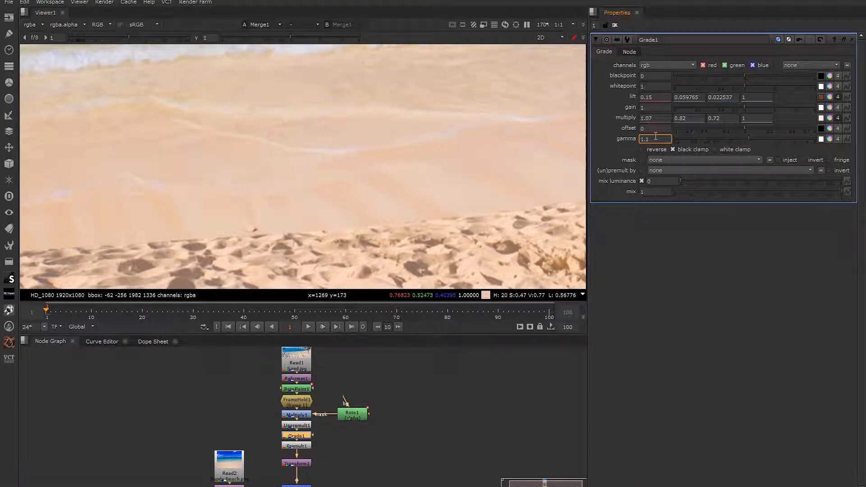
{"action": "key", "text": "BackSpace"}
{"action": "key", "text": "BackSpace"}
{"action": "key", "text": "BackSpace"}
{"action": "type", "text": "0.9"}
{"action": "key", "text": "Return"}
{"action": "key", "text": "Up"}
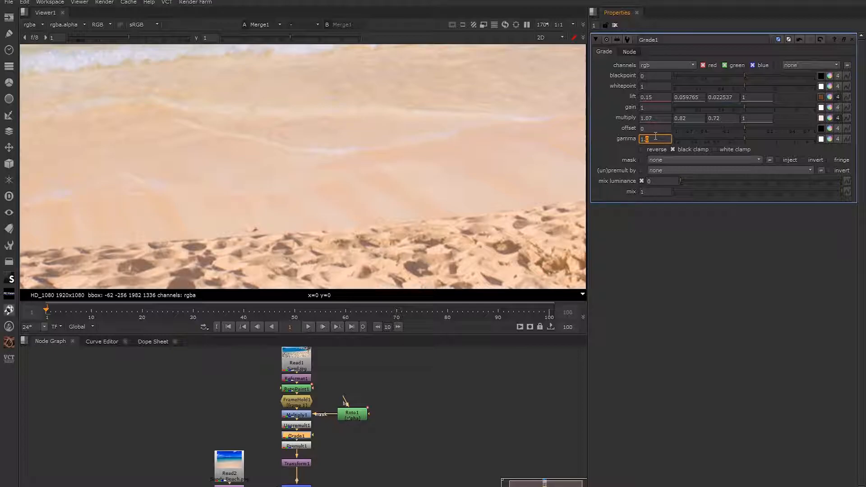
{"action": "key", "text": "Up"}
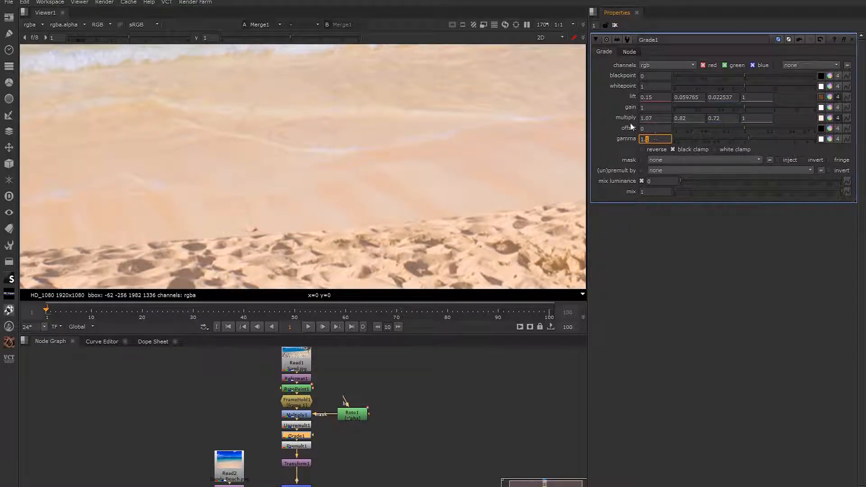
{"action": "scroll", "coordinate": [332, 197], "scroll_direction": "down", "scroll_amount": 8}
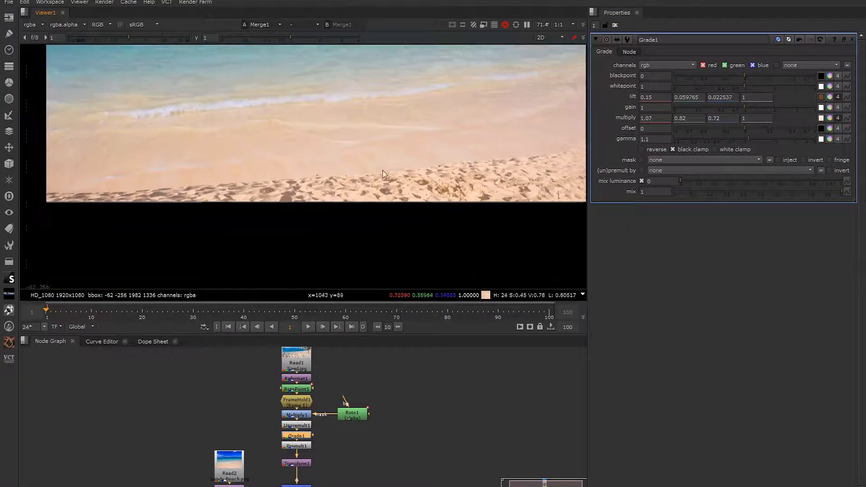
Delete the Transform1 node and inspect the graded sand at its original position over the beach.
{"action": "left_click", "coordinate": [298, 463]}
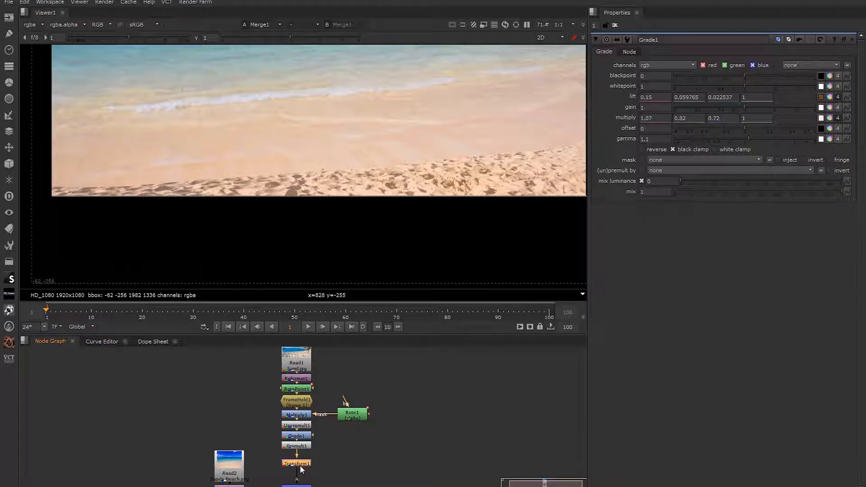
{"action": "key", "text": "Delete"}
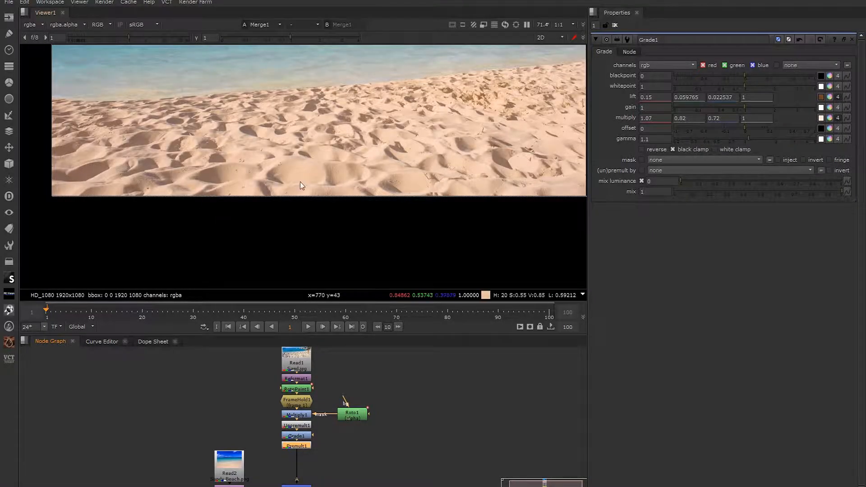
{"action": "scroll", "coordinate": [316, 216], "scroll_direction": "down", "scroll_amount": 5}
{"action": "scroll", "coordinate": [361, 220], "scroll_direction": "up", "scroll_amount": 3}
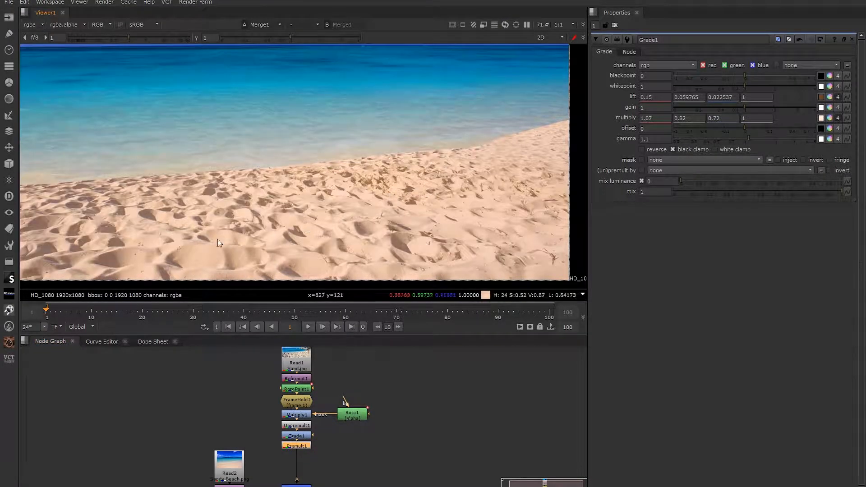
{"action": "middle_click_drag", "start_coordinate": [364, 227], "coordinate": [364, 182]}
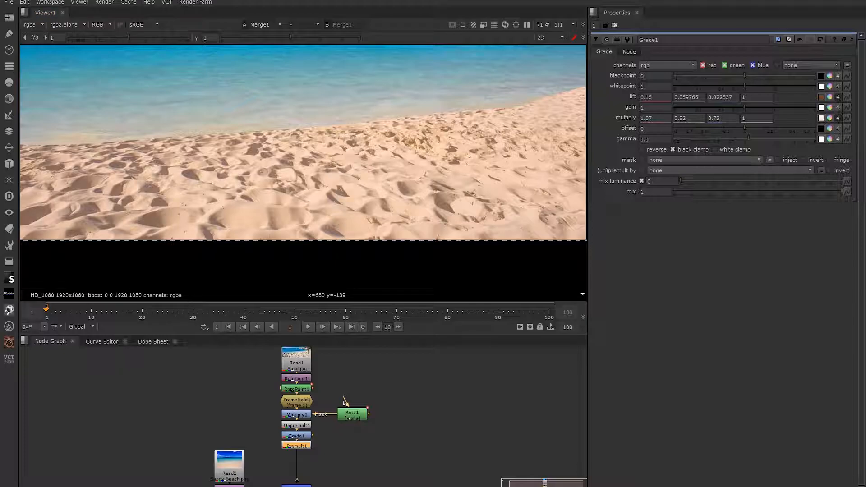
{"action": "scroll", "coordinate": [422, 215], "scroll_direction": "down", "scroll_amount": 2}
{"action": "scroll", "coordinate": [369, 211], "scroll_direction": "up", "scroll_amount": 5}
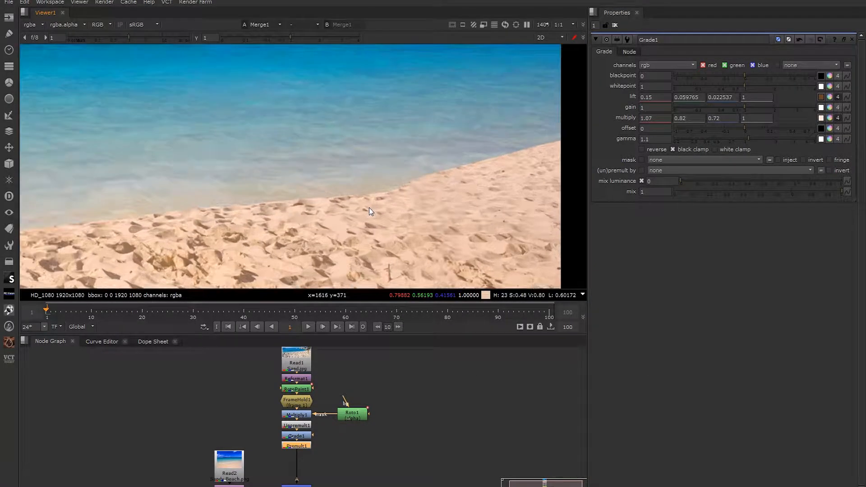
{"action": "scroll", "coordinate": [350, 193], "scroll_direction": "down", "scroll_amount": 3}
{"action": "scroll", "coordinate": [350, 193], "scroll_direction": "up", "scroll_amount": 2}
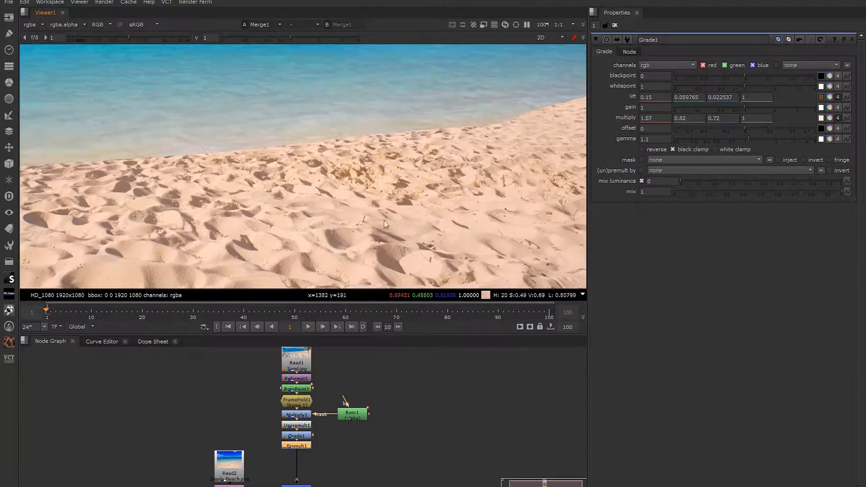
Open the Roto1 node's properties and frame its whole shape around the sand.
{"action": "left_click", "coordinate": [350, 418]}
{"action": "double_click", "coordinate": [350, 417]}
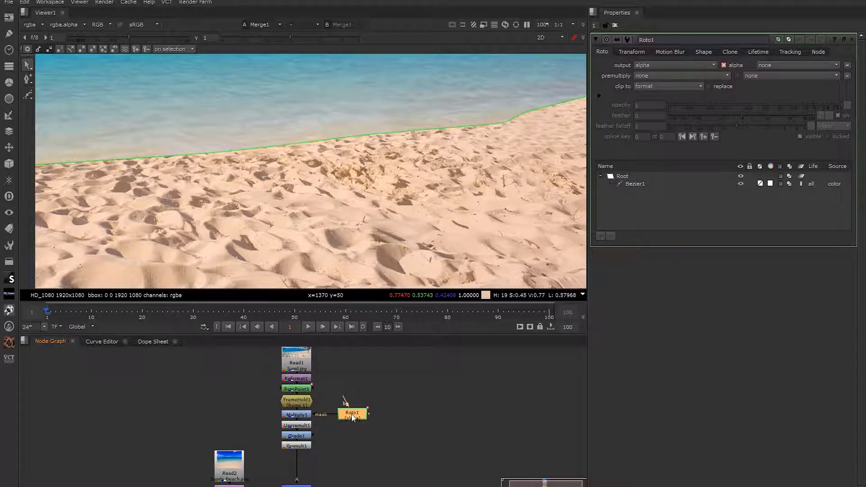
{"action": "scroll", "coordinate": [226, 205], "scroll_direction": "down", "scroll_amount": 2}
{"action": "middle_click_drag", "start_coordinate": [227, 204], "coordinate": [346, 193]}
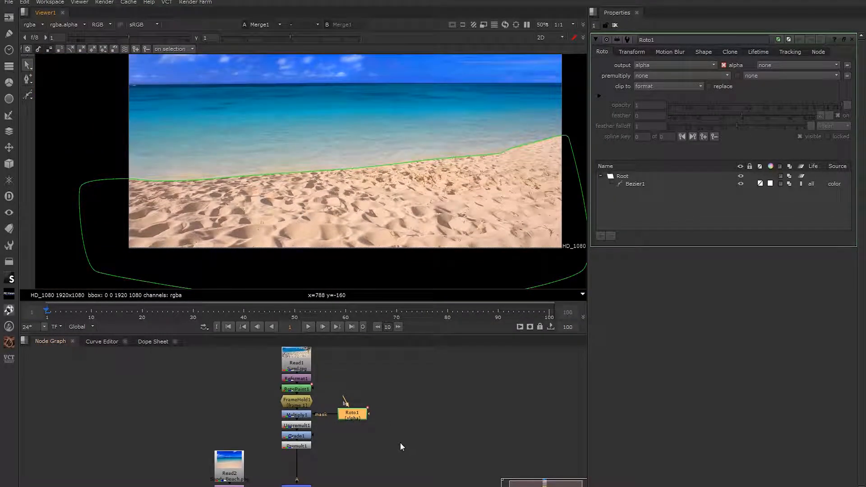
{"action": "left_click_drag", "start_coordinate": [393, 376], "coordinate": [325, 457]}
{"action": "left_click", "coordinate": [350, 439]}
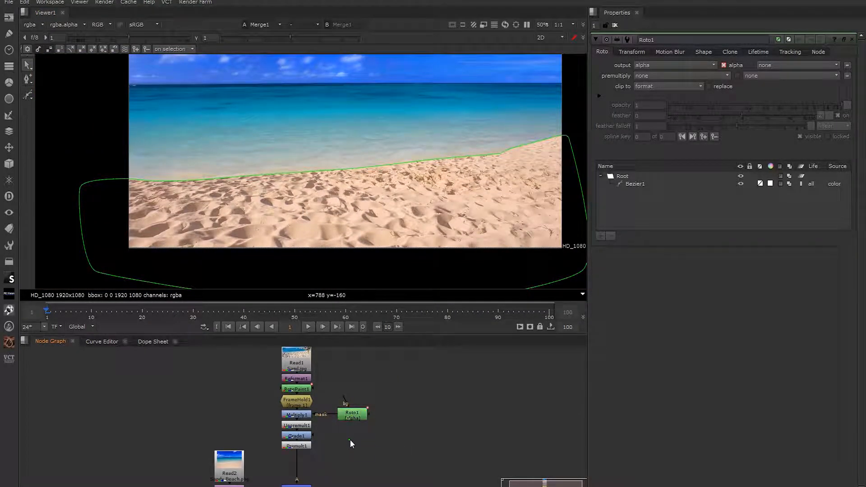
{"action": "left_click", "coordinate": [356, 417]}
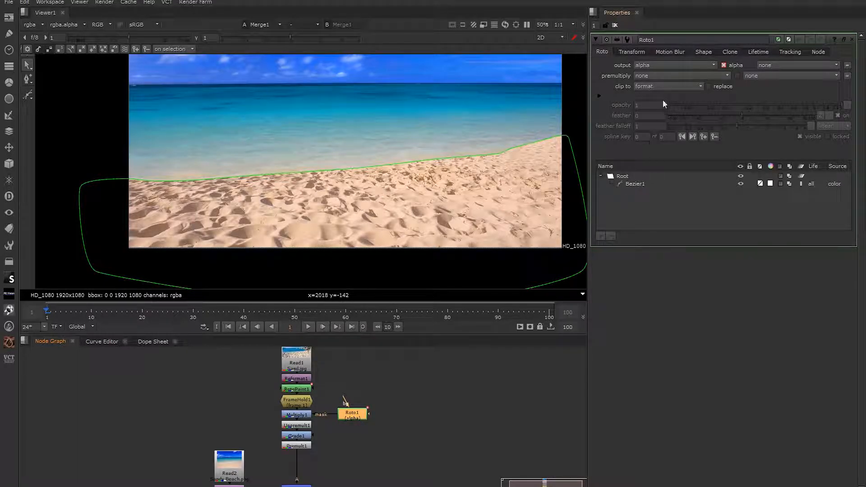
Select the Bezier1 shape in Roto1 to review its opacity and feather settings, and locate the node feeding Multiply1's mask.
{"action": "left_click", "coordinate": [635, 184]}
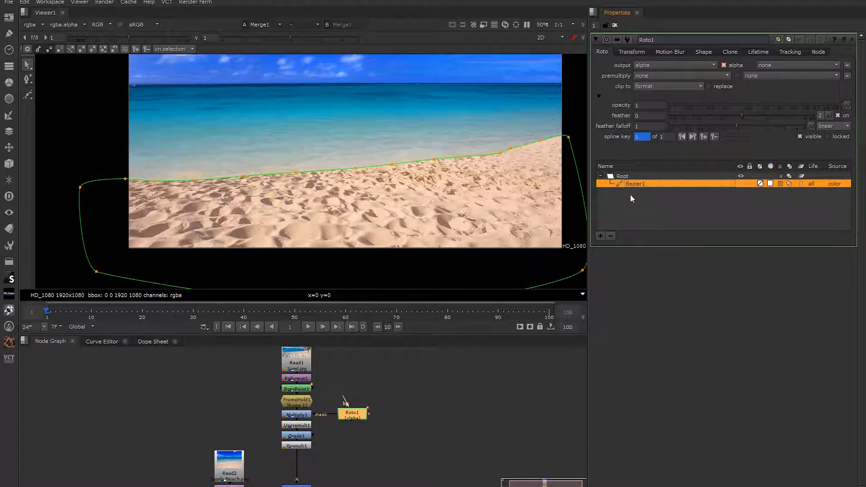
{"action": "left_click", "coordinate": [650, 105]}
{"action": "left_click", "coordinate": [637, 199]}
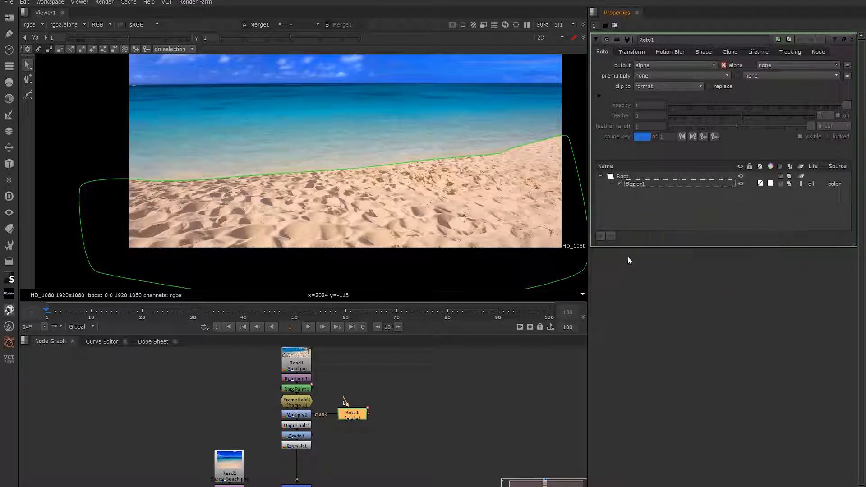
{"action": "left_click", "coordinate": [406, 439]}
{"action": "left_click", "coordinate": [358, 415]}
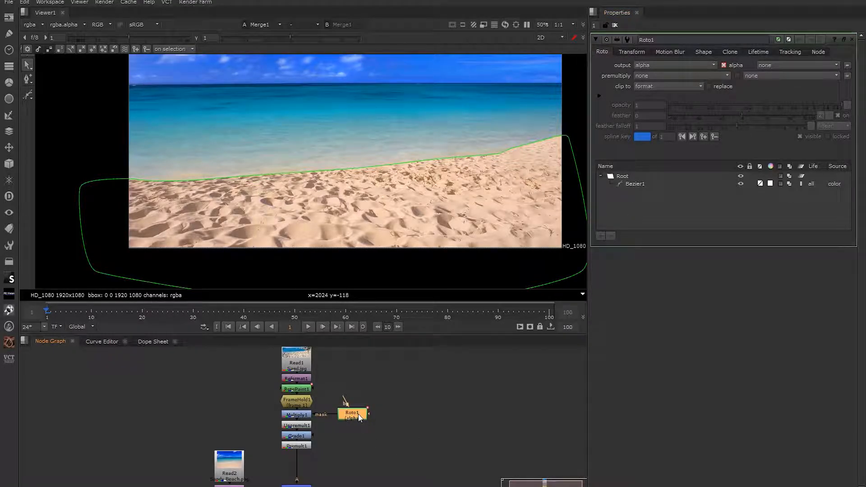
{"action": "middle_click_drag", "start_coordinate": [334, 456], "coordinate": [298, 398]}
{"action": "scroll", "coordinate": [298, 398], "scroll_direction": "up", "scroll_amount": 2}
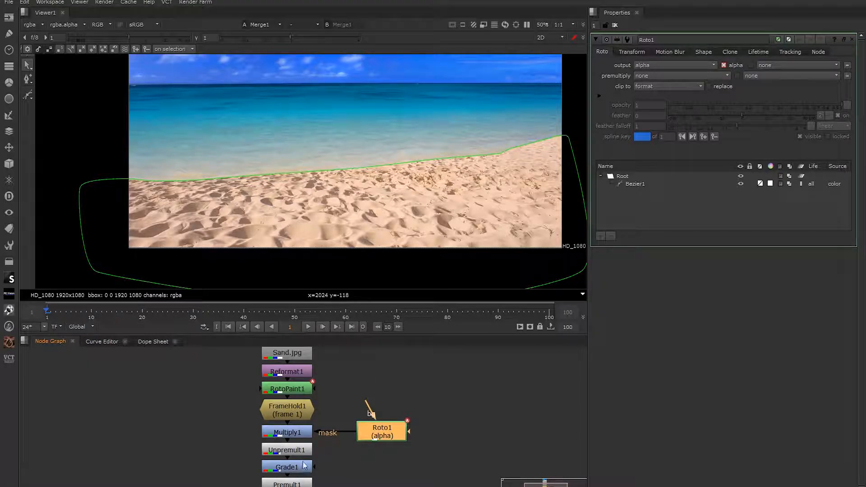
Select the Bezier1 shape in Roto1 and raise its feather to 28.
{"action": "left_click_drag", "start_coordinate": [390, 432], "coordinate": [384, 434]}
{"action": "left_click", "coordinate": [637, 183]}
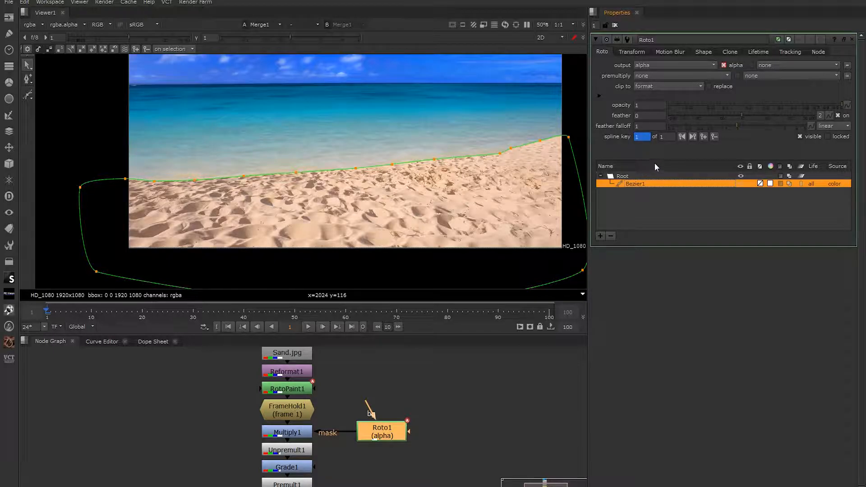
{"action": "double_click", "coordinate": [642, 185]}
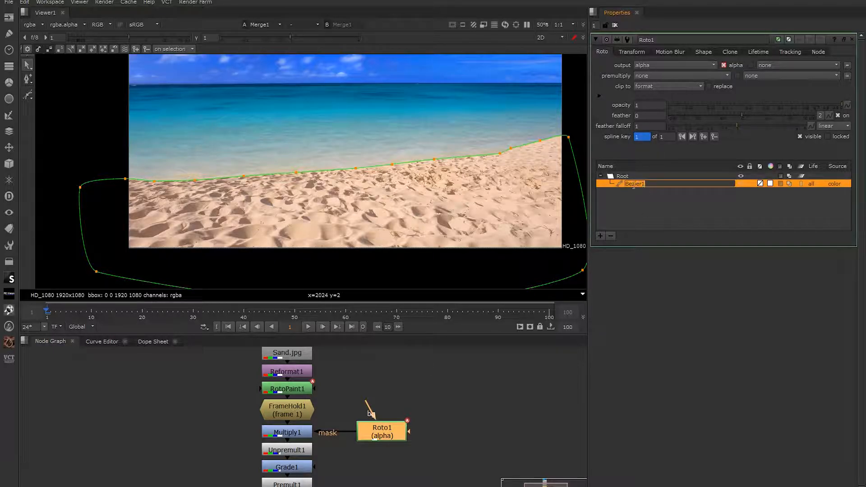
{"action": "left_click", "coordinate": [672, 204]}
{"action": "middle_click_drag", "start_coordinate": [444, 203], "coordinate": [400, 211]}
{"action": "left_click", "coordinate": [645, 184]}
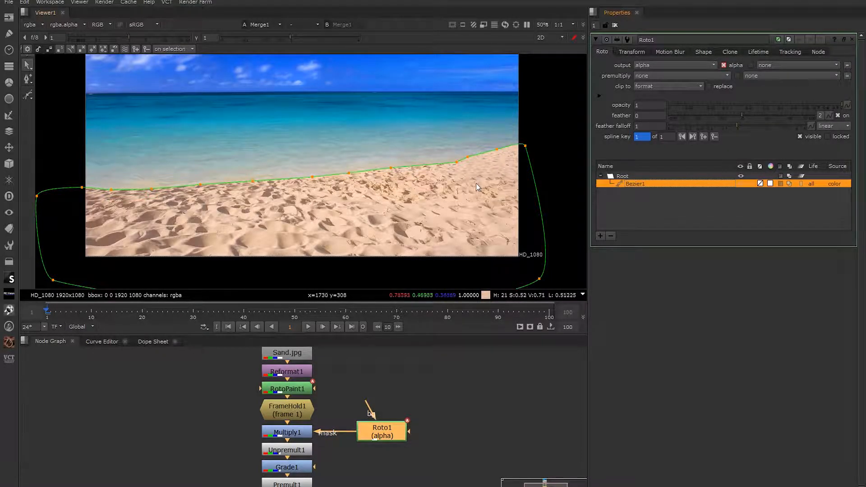
{"action": "scroll", "coordinate": [432, 176], "scroll_direction": "up", "scroll_amount": 5}
{"action": "scroll", "coordinate": [424, 188], "scroll_direction": "down", "scroll_amount": 3}
{"action": "scroll", "coordinate": [312, 201], "scroll_direction": "up", "scroll_amount": 2}
{"action": "scroll", "coordinate": [272, 219], "scroll_direction": "down", "scroll_amount": 2}
{"action": "middle_click_drag", "start_coordinate": [241, 231], "coordinate": [347, 207]}
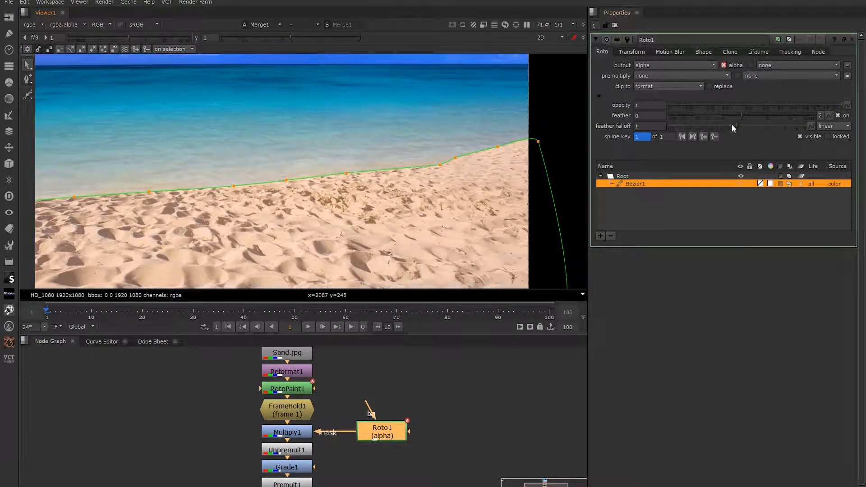
{"action": "left_click_drag", "start_coordinate": [737, 115], "coordinate": [779, 116]}
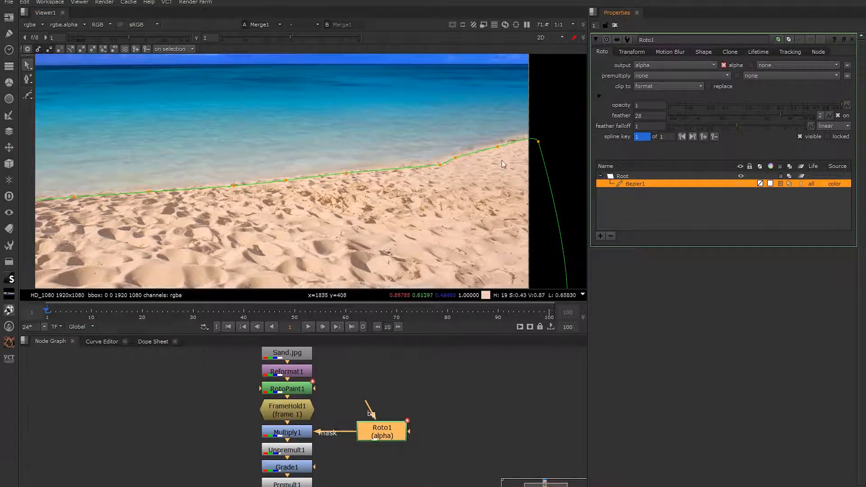
Inspect the feathered sand edge up close and reset Bezier1's feather to 0.
{"action": "scroll", "coordinate": [402, 153], "scroll_direction": "up", "scroll_amount": 5}
{"action": "left_click", "coordinate": [657, 117]}
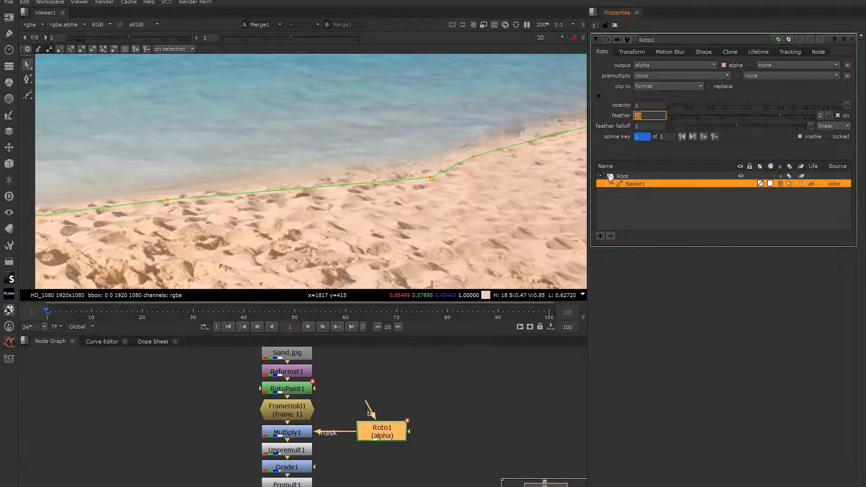
{"action": "type", "text": "0"}
{"action": "key", "text": "Return"}
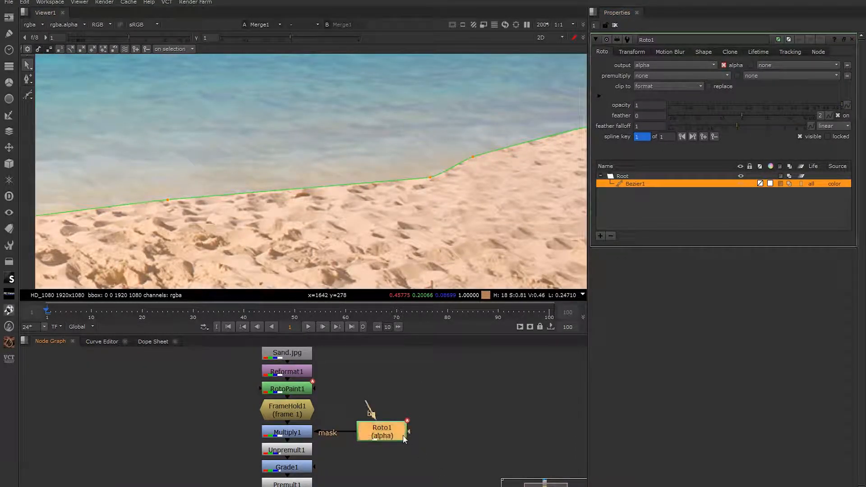
Insert a Blur node between Roto1 and Multiply1's mask with both nodes lined up beside Multiply1, and reopen Roto1's properties.
{"action": "key", "text": "b"}
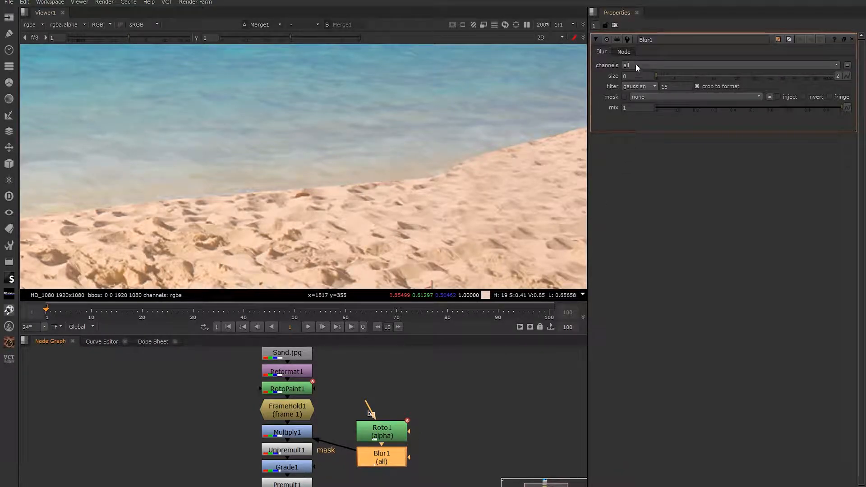
{"action": "left_click", "coordinate": [298, 431]}
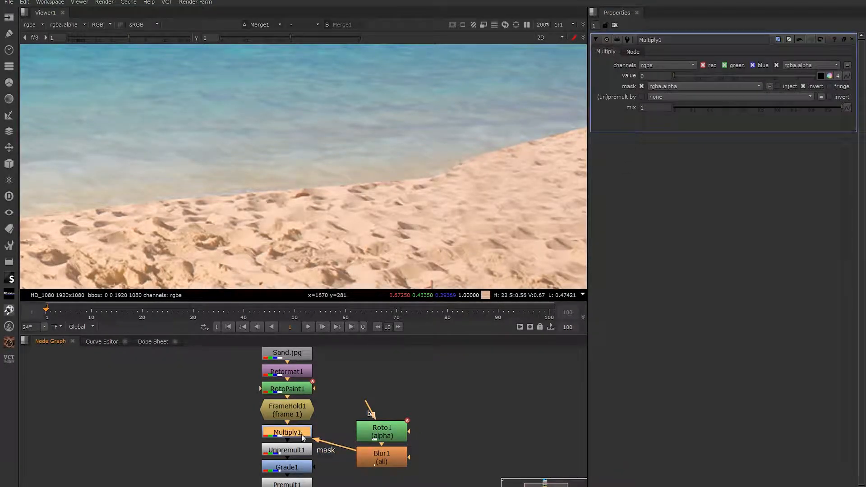
{"action": "left_click_drag", "start_coordinate": [344, 388], "coordinate": [396, 423]}
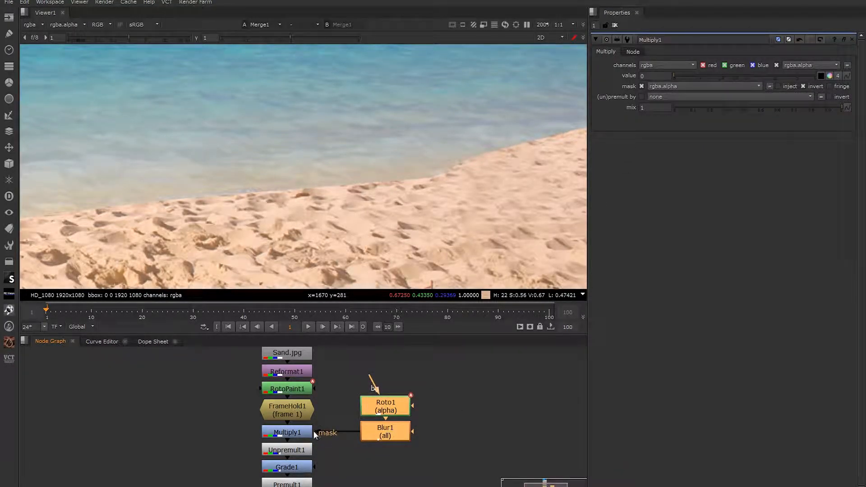
{"action": "left_click", "coordinate": [308, 432]}
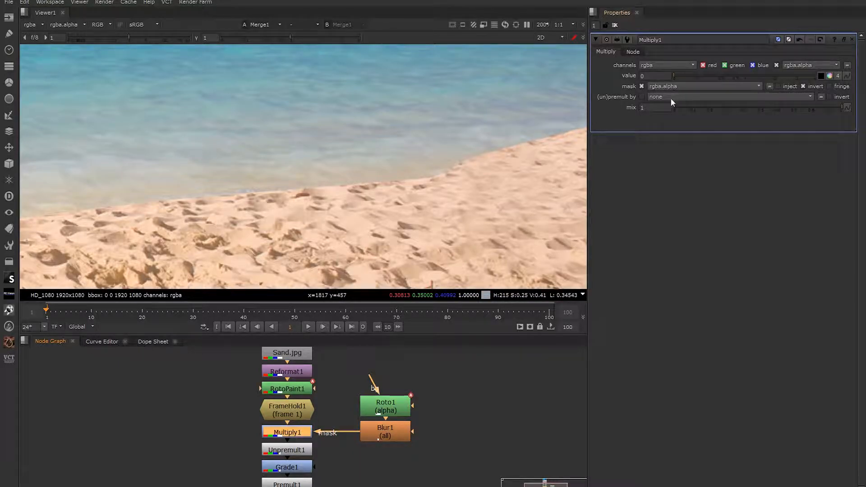
{"action": "double_click", "coordinate": [389, 413]}
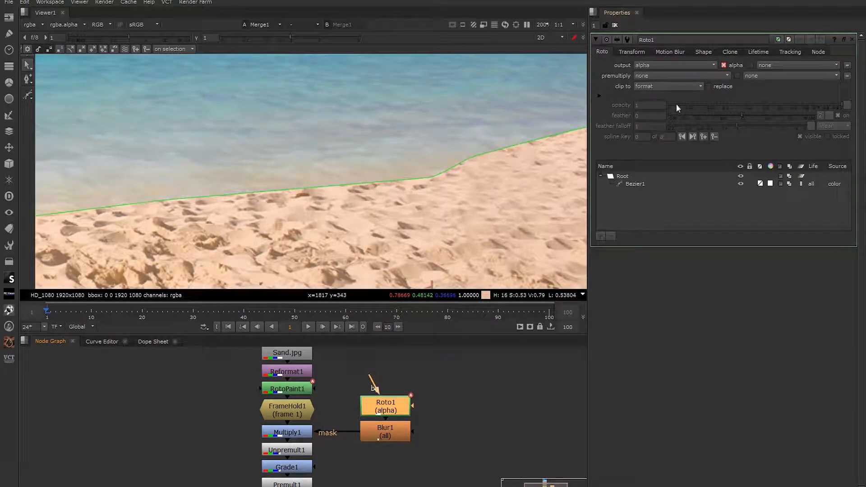
Limit Blur1 to the alpha channel and set its size to 20.
{"action": "double_click", "coordinate": [381, 438]}
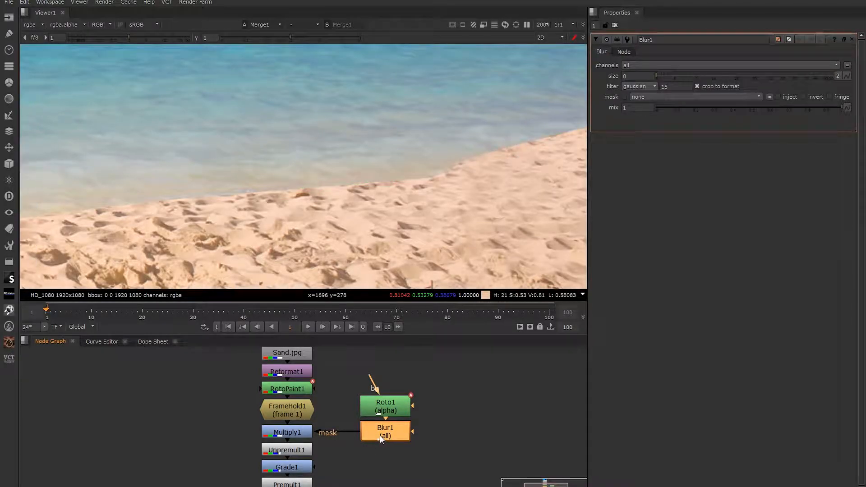
{"action": "left_click", "coordinate": [632, 67]}
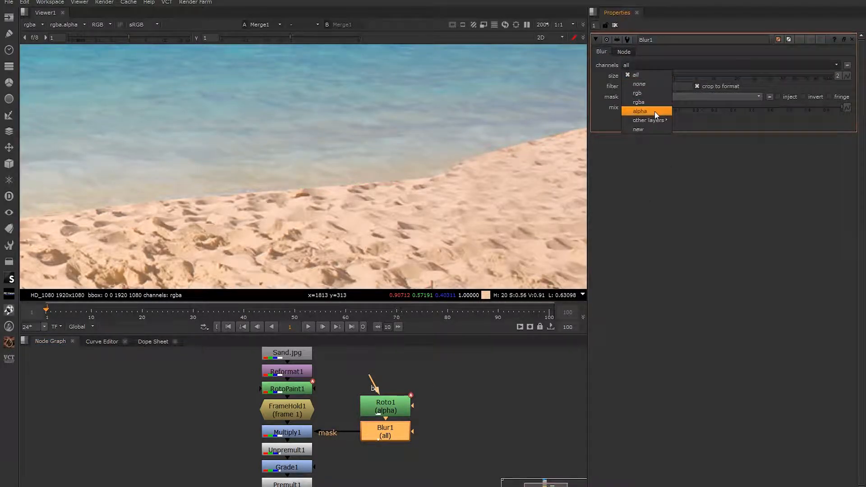
{"action": "left_click", "coordinate": [653, 112]}
{"action": "left_click", "coordinate": [627, 75]}
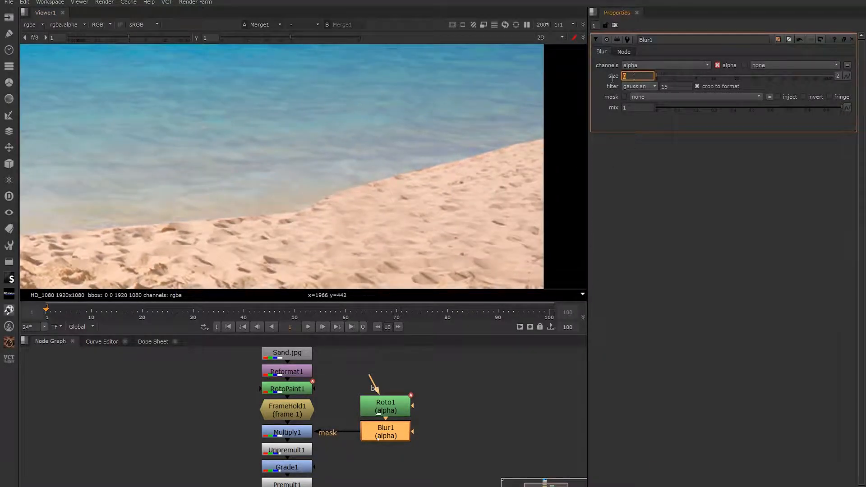
{"action": "type", "text": "20"}
{"action": "key", "text": "Return"}
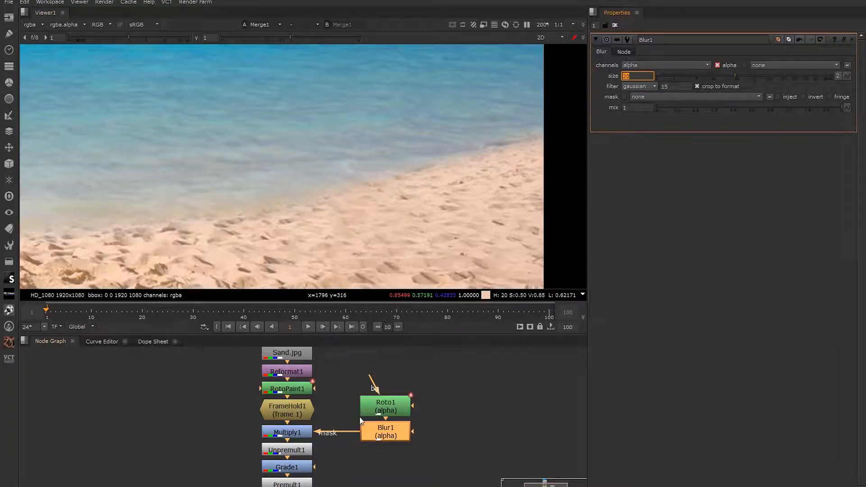
Reopen Roto1's properties and examine the blurred sand edge against the Bezier1 outline with the overlay hidden and shown.
{"action": "double_click", "coordinate": [389, 409]}
{"action": "scroll", "coordinate": [361, 178], "scroll_direction": "down", "scroll_amount": 2}
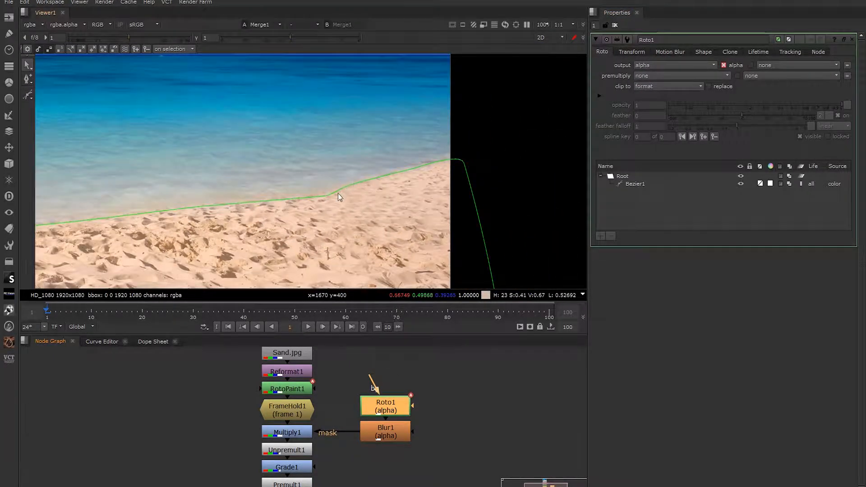
{"action": "scroll", "coordinate": [540, 125], "scroll_direction": "up", "scroll_amount": 2}
{"action": "scroll", "coordinate": [386, 176], "scroll_direction": "down", "scroll_amount": 2}
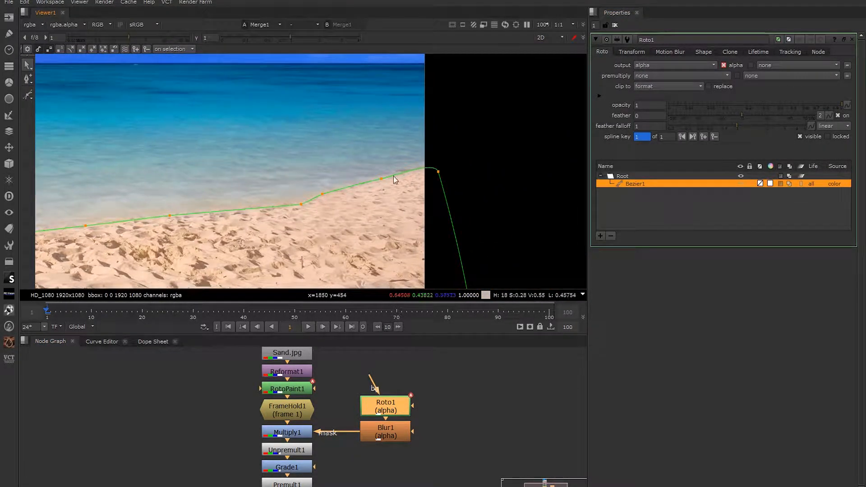
{"action": "left_click", "coordinate": [369, 212]}
{"action": "key", "text": "q"}
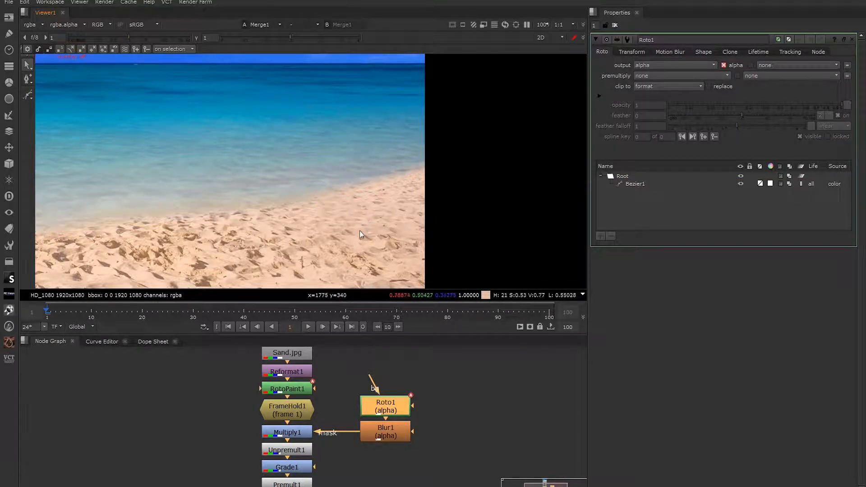
{"action": "key", "text": "q"}
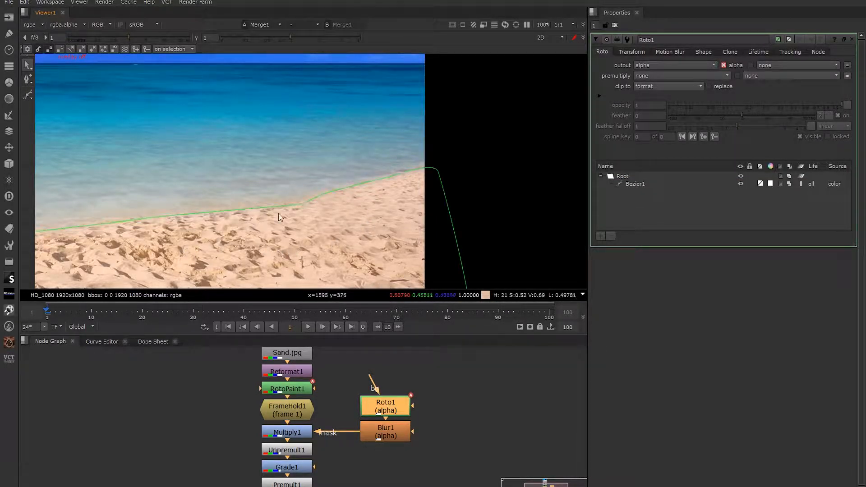
{"action": "left_click", "coordinate": [309, 208]}
{"action": "left_click", "coordinate": [377, 434]}
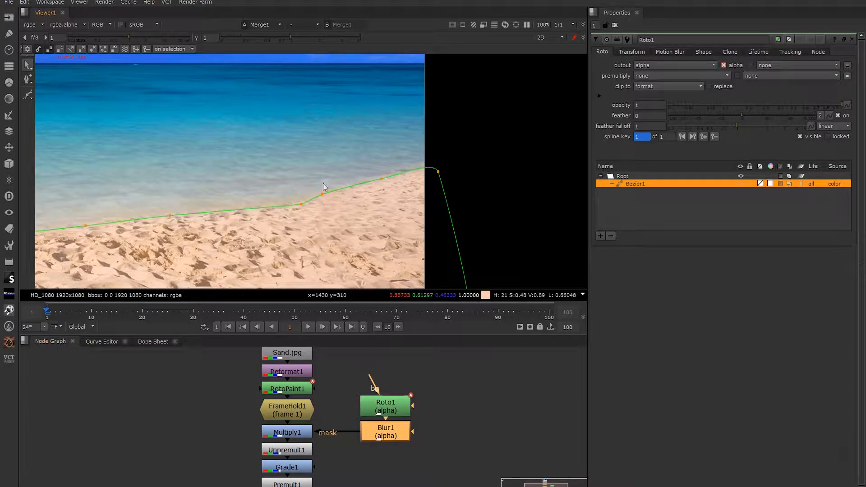
{"action": "scroll", "coordinate": [399, 157], "scroll_direction": "down", "scroll_amount": 2}
{"action": "middle_click_drag", "start_coordinate": [399, 157], "coordinate": [377, 135]}
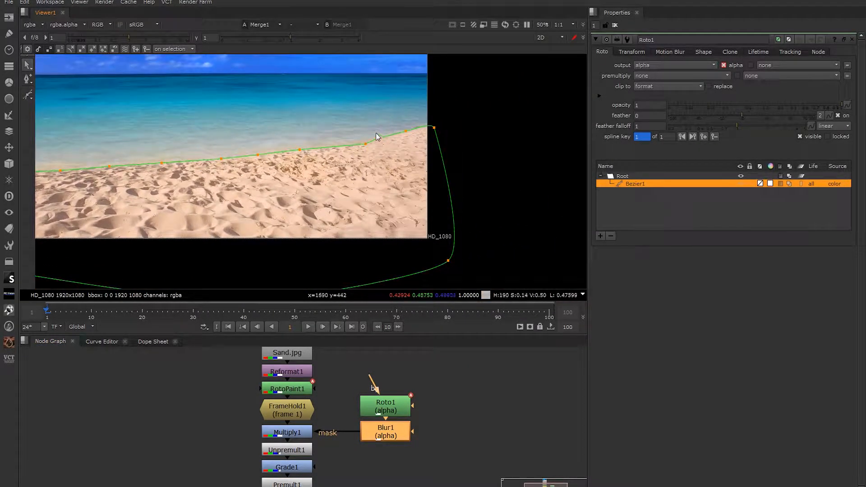
Reshape the right end of Bezier1's shoreline edge by moving its points lower onto the sand.
{"action": "left_click_drag", "start_coordinate": [339, 91], "coordinate": [440, 150]}
{"action": "scroll", "coordinate": [424, 151], "scroll_direction": "up", "scroll_amount": 5}
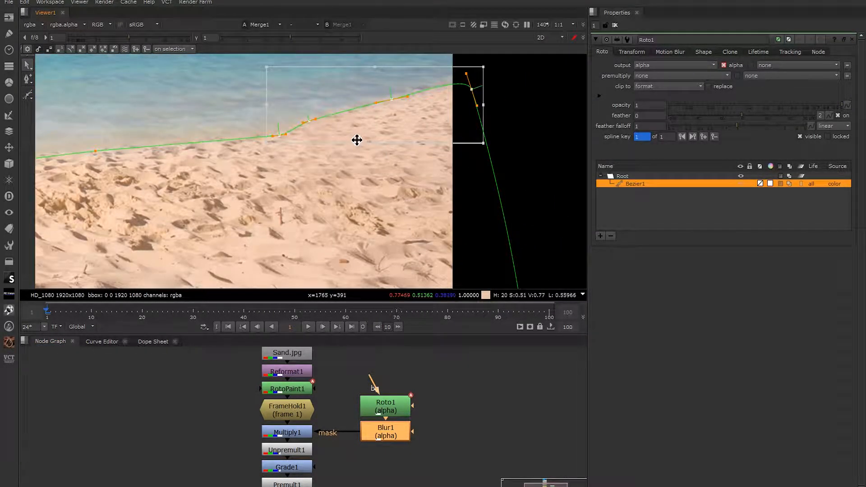
{"action": "left_click", "coordinate": [363, 147]}
{"action": "left_click_drag", "start_coordinate": [300, 77], "coordinate": [531, 141]}
{"action": "left_click_drag", "start_coordinate": [440, 127], "coordinate": [454, 136]}
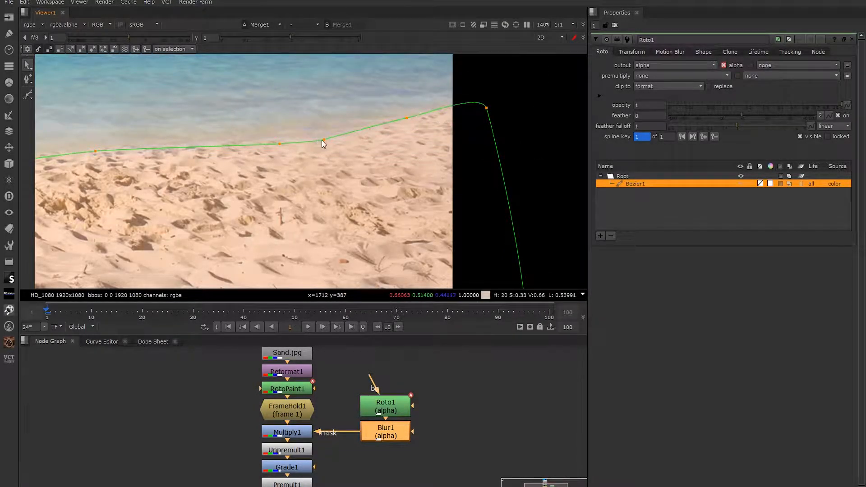
{"action": "left_click_drag", "start_coordinate": [407, 118], "coordinate": [429, 148]}
{"action": "left_click", "coordinate": [487, 109]}
{"action": "left_click_drag", "start_coordinate": [327, 134], "coordinate": [330, 156]}
{"action": "left_click_drag", "start_coordinate": [279, 144], "coordinate": [265, 163]}
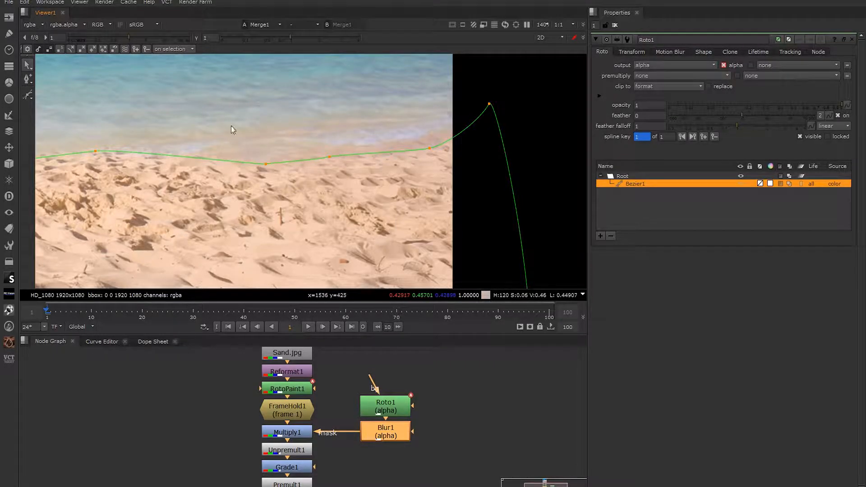
Lower the Bezier1 points just right of mid-frame so the outline follows the sand edge.
{"action": "left_click_drag", "start_coordinate": [453, 207], "coordinate": [480, 208]}
{"action": "middle_click_drag", "start_coordinate": [143, 199], "coordinate": [366, 216]}
{"action": "left_click_drag", "start_coordinate": [187, 142], "coordinate": [357, 212]}
{"action": "left_click_drag", "start_coordinate": [276, 186], "coordinate": [276, 205]}
{"action": "left_click_drag", "start_coordinate": [315, 185], "coordinate": [327, 199]}
{"action": "left_click_drag", "start_coordinate": [206, 205], "coordinate": [198, 225]}
Reposition the Bezier1 points around the middle of the shoreline to smooth the dip in the outline.
{"action": "middle_click_drag", "start_coordinate": [108, 206], "coordinate": [353, 155]}
{"action": "left_click_drag", "start_coordinate": [349, 193], "coordinate": [356, 196]}
{"action": "left_click_drag", "start_coordinate": [272, 152], "coordinate": [264, 218]}
{"action": "middle_click_drag", "start_coordinate": [432, 124], "coordinate": [221, 120]}
{"action": "left_click_drag", "start_coordinate": [299, 194], "coordinate": [448, 199]}
{"action": "middle_click_drag", "start_coordinate": [537, 145], "coordinate": [310, 162]}
Select the group of Bezier1 points at the shoreline's right end and shift them slightly down together.
{"action": "left_click_drag", "start_coordinate": [201, 74], "coordinate": [571, 200]}
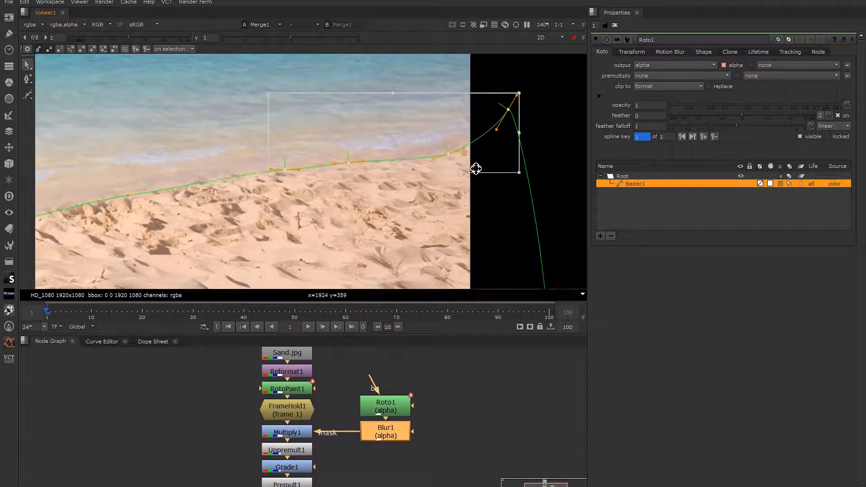
{"action": "left_click_drag", "start_coordinate": [475, 166], "coordinate": [475, 176]}
{"action": "left_click", "coordinate": [352, 91]}
Select the group of Bezier1 points at the shoreline's left end and move them down onto the sand.
{"action": "middle_click_drag", "start_coordinate": [225, 169], "coordinate": [541, 135]}
{"action": "middle_click_drag", "start_coordinate": [160, 153], "coordinate": [445, 98]}
{"action": "middle_click_drag", "start_coordinate": [53, 140], "coordinate": [274, 163]}
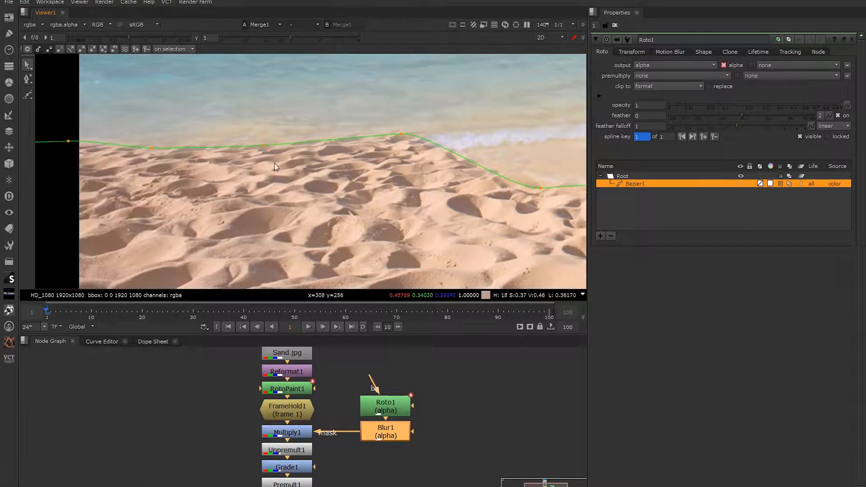
{"action": "scroll", "coordinate": [275, 167], "scroll_direction": "down", "scroll_amount": 3}
{"action": "left_click_drag", "start_coordinate": [76, 106], "coordinate": [142, 200]}
{"action": "left_click_drag", "start_coordinate": [300, 151], "coordinate": [288, 201]}
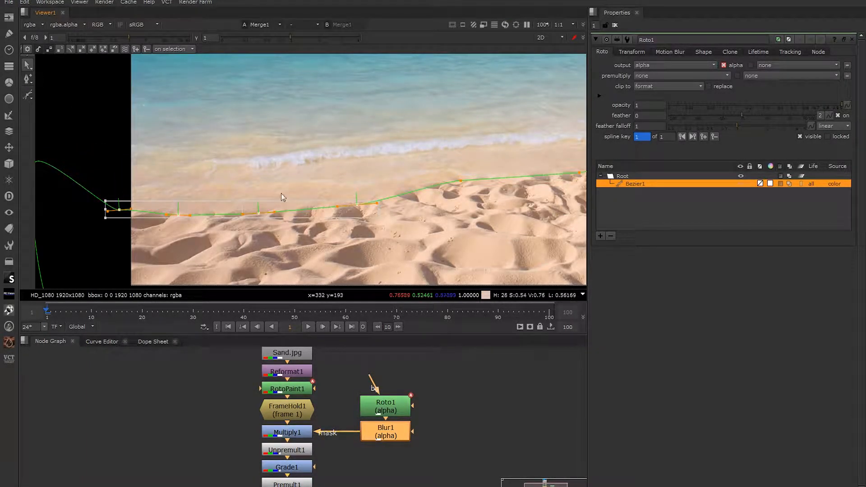
Fine-tune the Bezier1 points along the left half of the shoreline, individually and as a group.
{"action": "middle_click_drag", "start_coordinate": [261, 164], "coordinate": [375, 135]}
{"action": "left_click_drag", "start_coordinate": [434, 187], "coordinate": [431, 180]}
{"action": "left_click", "coordinate": [145, 119]}
{"action": "left_click_drag", "start_coordinate": [100, 99], "coordinate": [219, 193]}
{"action": "left_click_drag", "start_coordinate": [191, 150], "coordinate": [137, 206]}
{"action": "left_click", "coordinate": [147, 155]}
{"action": "left_click_drag", "start_coordinate": [229, 189], "coordinate": [225, 181]}
Open Blur1's properties and increase its size to soften the sand mask edge further.
{"action": "middle_click_drag", "start_coordinate": [460, 140], "coordinate": [274, 124]}
{"action": "double_click", "coordinate": [395, 436]}
{"action": "double_click", "coordinate": [633, 76]}
{"action": "key", "text": "Up"}
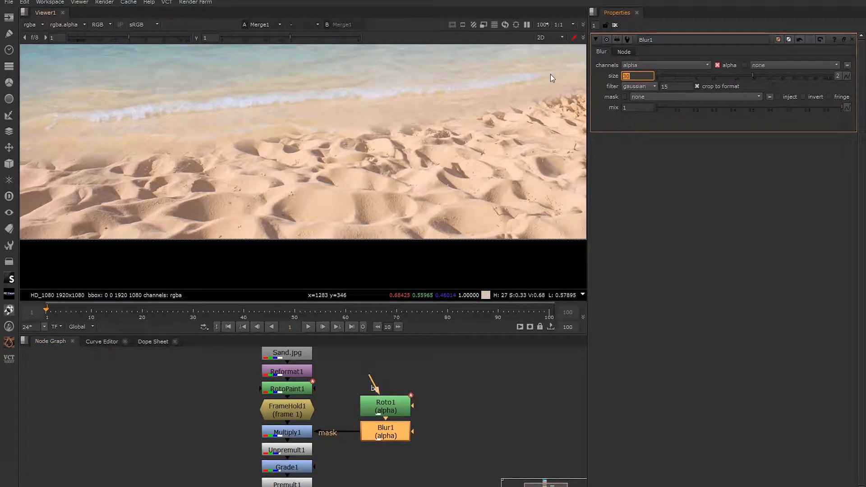
{"action": "key", "text": "Up"}
Reopen Roto1's properties and select all Bezier1 points to examine the complete outline.
{"action": "double_click", "coordinate": [386, 408]}
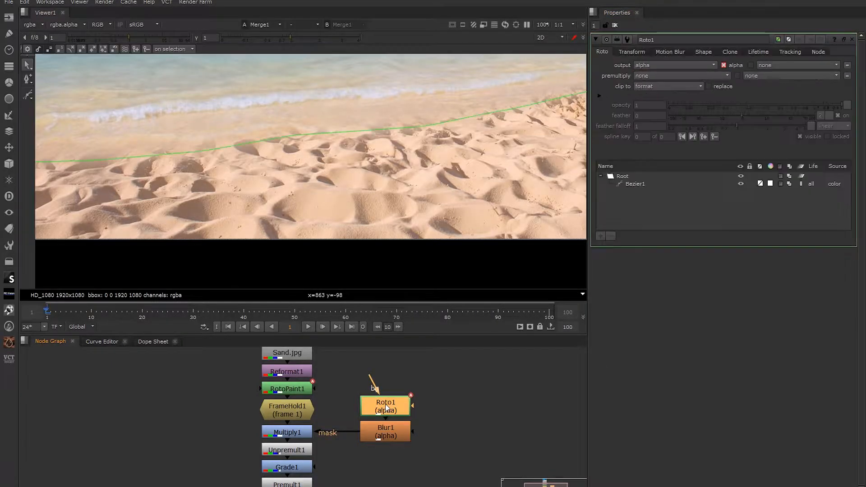
{"action": "scroll", "coordinate": [293, 191], "scroll_direction": "down", "scroll_amount": 5}
{"action": "middle_click_drag", "start_coordinate": [247, 218], "coordinate": [234, 225]}
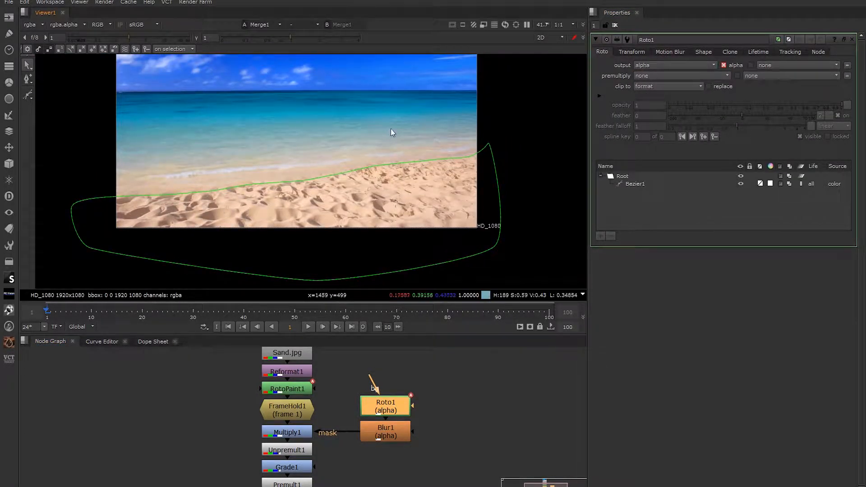
{"action": "left_click", "coordinate": [496, 170]}
{"action": "left_click_drag", "start_coordinate": [534, 108], "coordinate": [61, 288]}
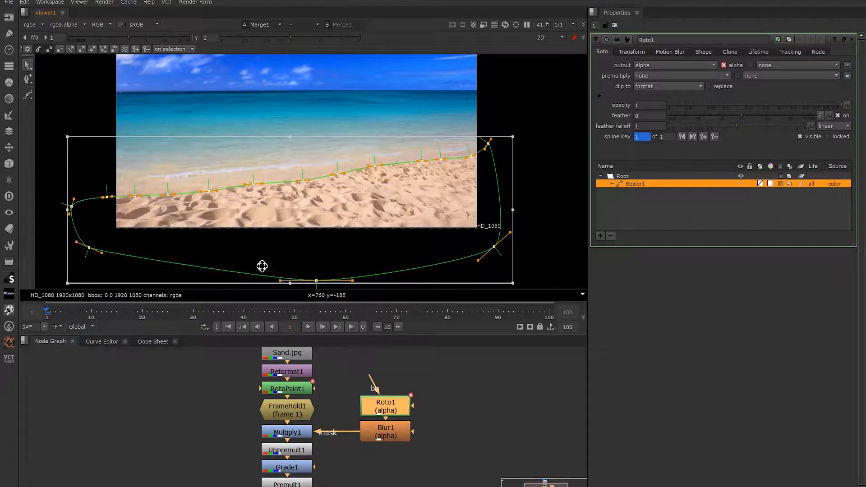
{"action": "scroll", "coordinate": [270, 242], "scroll_direction": "up", "scroll_amount": 3}
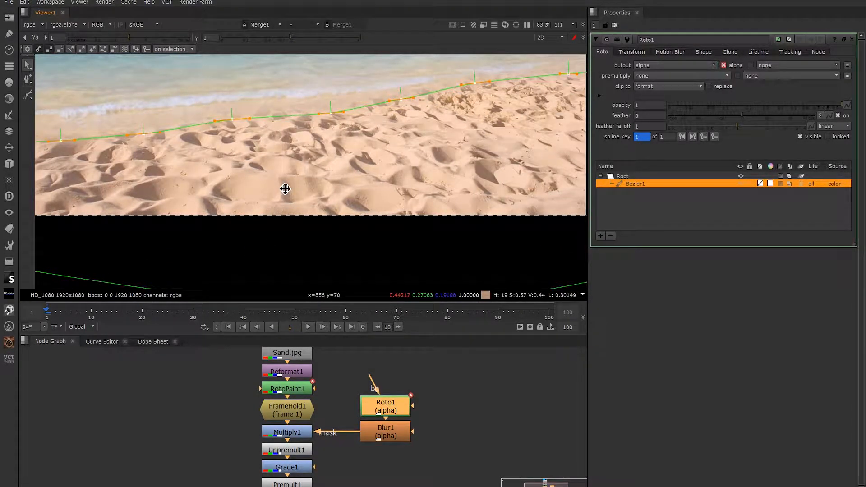
Examine the sand blend along the whole shoreline with the roto overlay toggled off and on.
{"action": "key", "text": "o"}
{"action": "middle_click_drag", "start_coordinate": [266, 139], "coordinate": [258, 206]}
{"action": "key", "text": "o"}
{"action": "left_click", "coordinate": [293, 215]}
{"action": "left_click", "coordinate": [236, 174]}
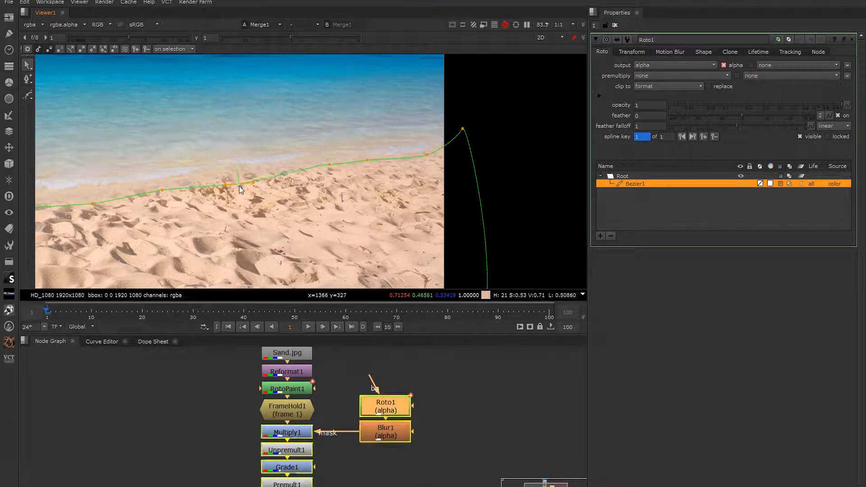
{"action": "key", "text": "o"}
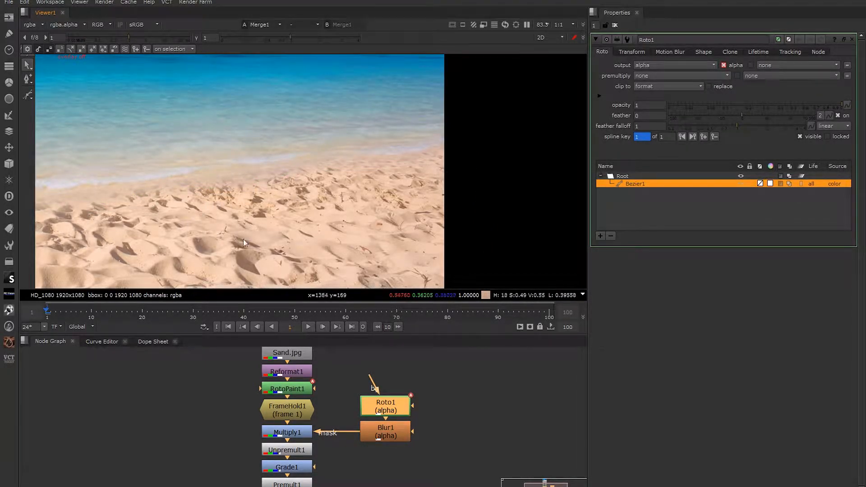
{"action": "middle_click_drag", "start_coordinate": [235, 239], "coordinate": [202, 224]}
{"action": "scroll", "coordinate": [382, 212], "scroll_direction": "down", "scroll_amount": 2}
{"action": "middle_click_drag", "start_coordinate": [382, 212], "coordinate": [272, 220]}
{"action": "key", "text": "o"}
{"action": "left_click", "coordinate": [521, 143]}
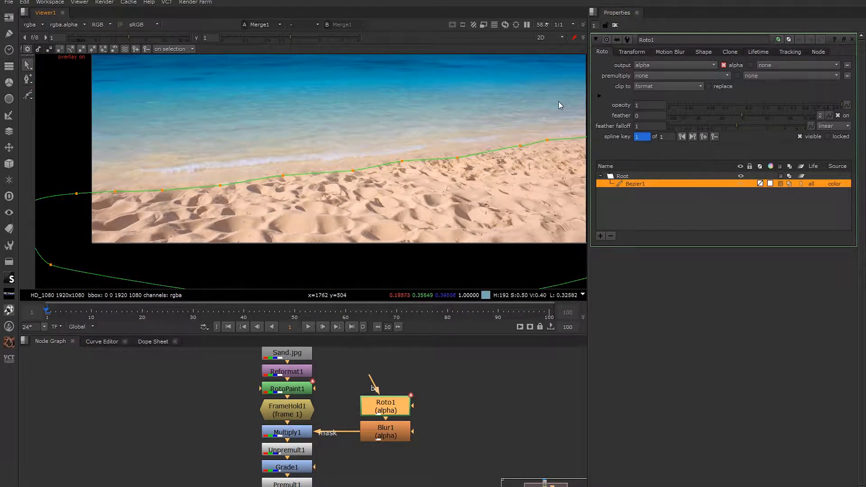
Close all open node properties and fit the composite in the viewer.
{"action": "left_click", "coordinate": [613, 25]}
{"action": "key", "text": "f"}
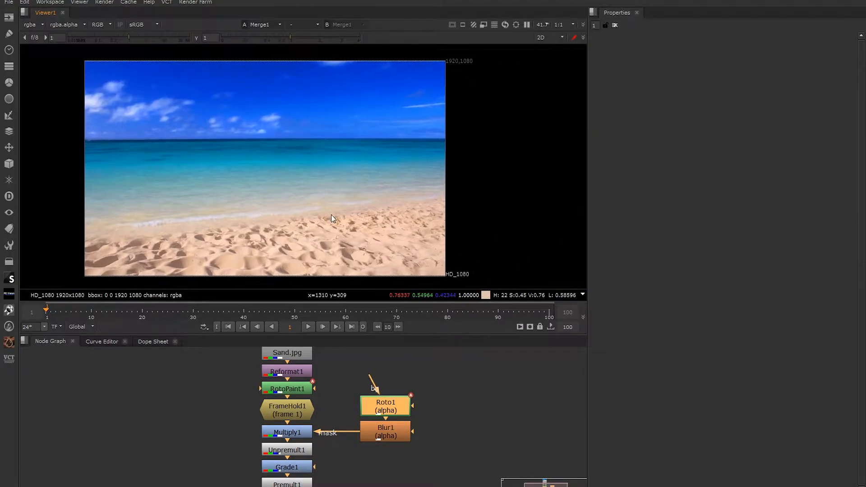
{"action": "scroll", "coordinate": [309, 194], "scroll_direction": "up", "scroll_amount": 1}
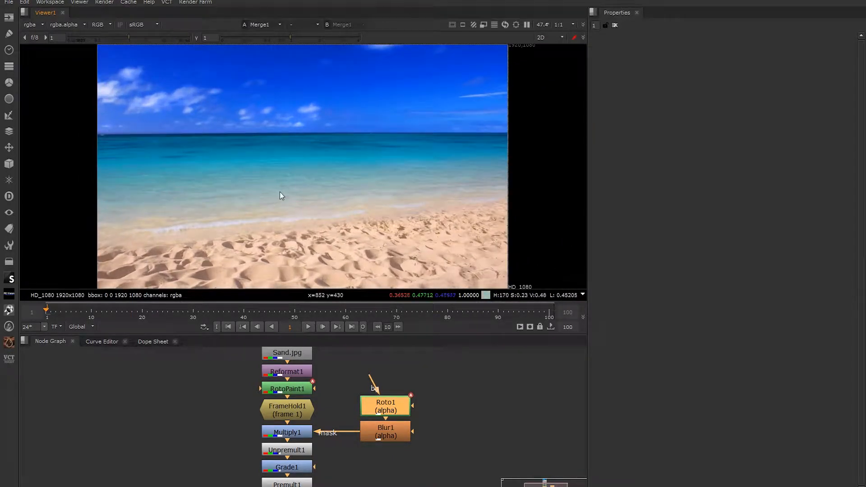
View the outputs of Premult1, Reformat2 and Merge1 in turn to compare the sand, the original beach and the composite.
{"action": "middle_click_drag", "start_coordinate": [349, 479], "coordinate": [378, 376]}
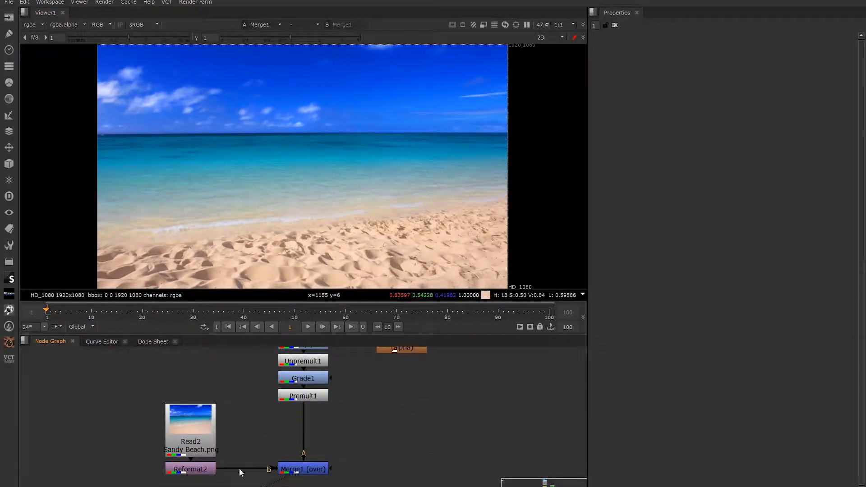
{"action": "middle_click_drag", "start_coordinate": [278, 474], "coordinate": [285, 463]}
{"action": "left_click", "coordinate": [300, 382]}
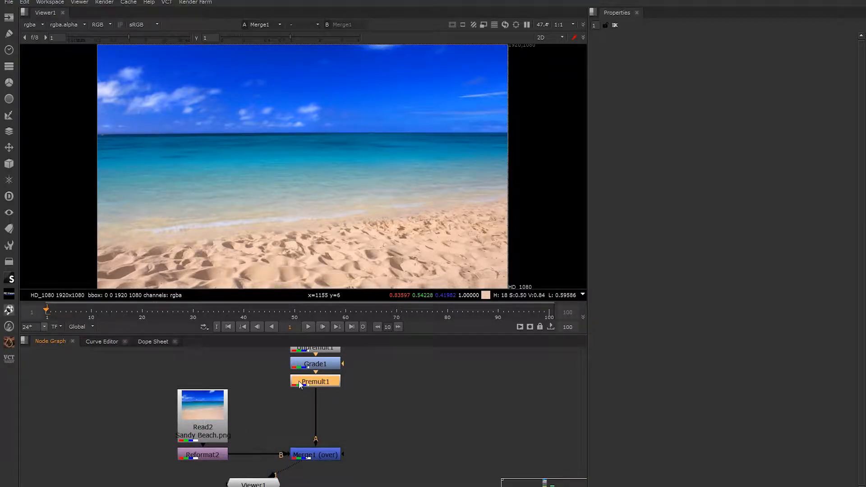
{"action": "key", "text": "1"}
{"action": "left_click_drag", "start_coordinate": [265, 472], "coordinate": [209, 456]}
{"action": "left_click", "coordinate": [319, 455]}
{"action": "key", "text": "1"}
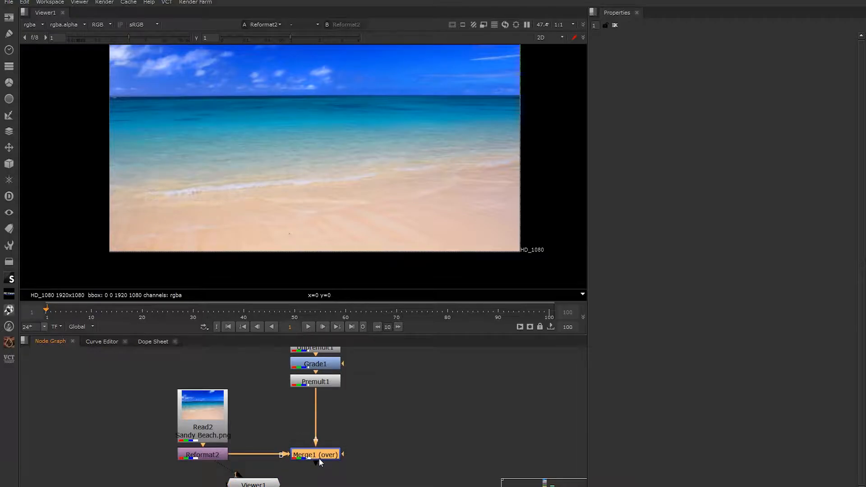
{"action": "left_click", "coordinate": [320, 461]}
{"action": "left_click", "coordinate": [319, 455]}
{"action": "scroll", "coordinate": [301, 189], "scroll_direction": "down", "scroll_amount": 3}
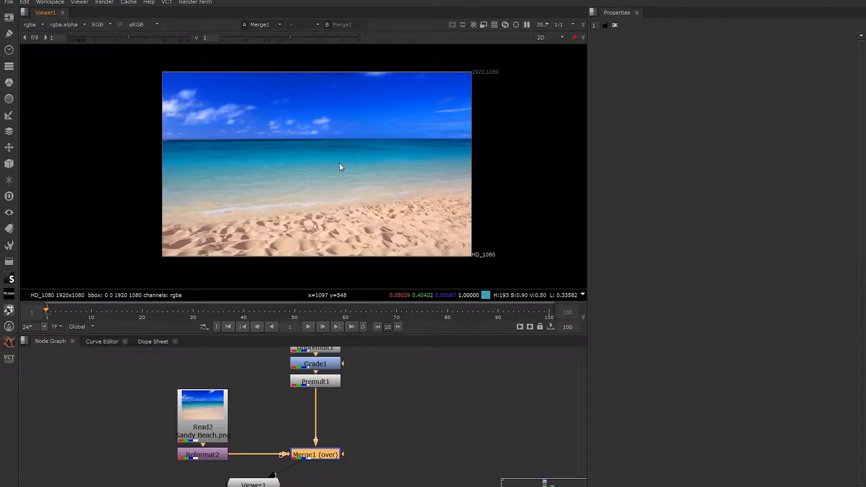
{"action": "scroll", "coordinate": [335, 171], "scroll_direction": "up", "scroll_amount": 1}
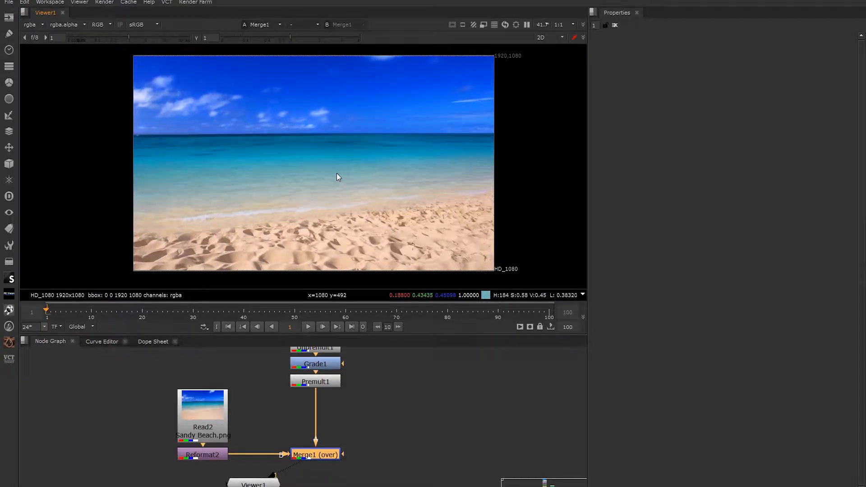
{"action": "mouse_move", "coordinate": [337, 181]}
{"action": "middle_mouse_down"}
{"action": "mouse_move", "coordinate": [356, 191]}
{"action": "mouse_move", "coordinate": [344, 182]}
{"action": "middle_mouse_up"}
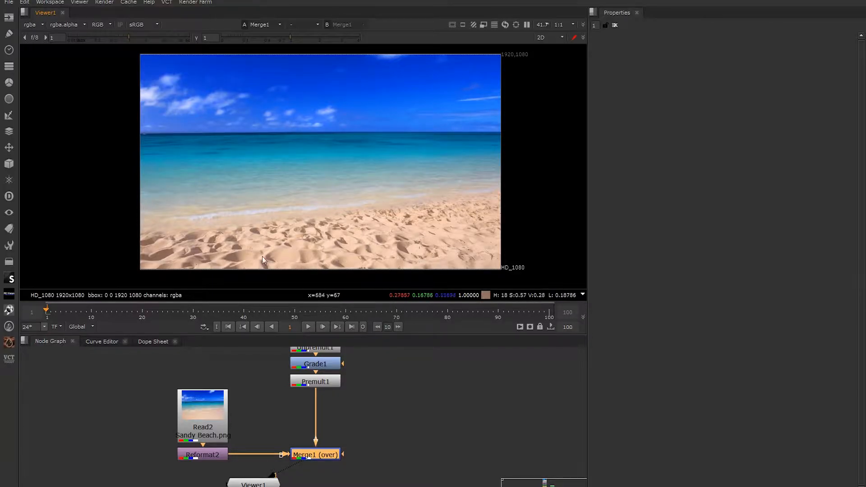
Move Unpremult1, Grade1 and Premult1 down together to leave a gap below Multiply1.
{"action": "middle_click_drag", "start_coordinate": [391, 375], "coordinate": [383, 413]}
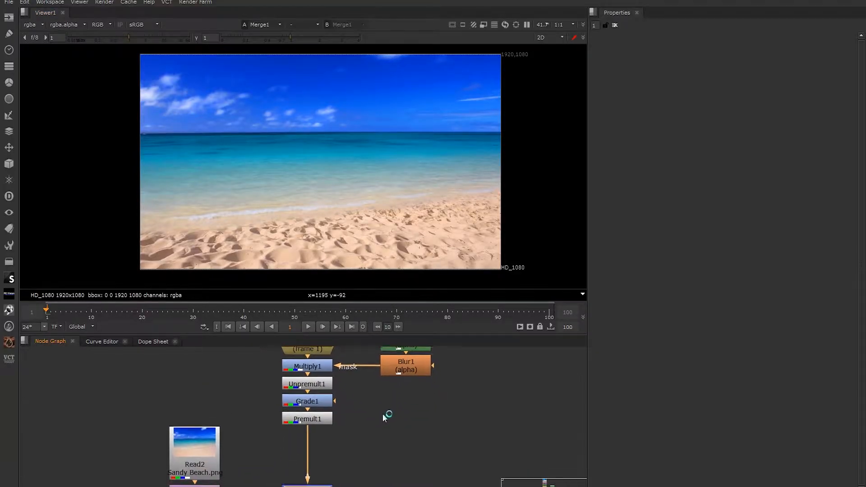
{"action": "left_click_drag", "start_coordinate": [264, 447], "coordinate": [353, 367]}
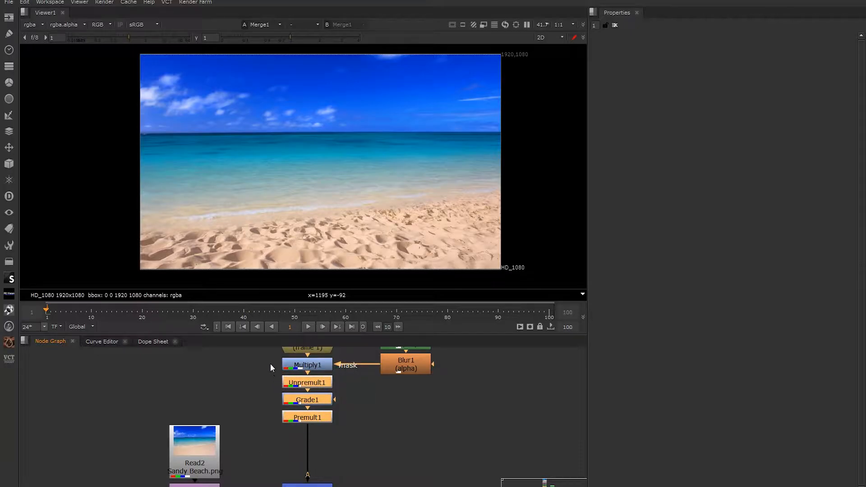
{"action": "left_click_drag", "start_coordinate": [271, 359], "coordinate": [328, 419]}
{"action": "left_click_drag", "start_coordinate": [306, 386], "coordinate": [306, 407]}
{"action": "left_click", "coordinate": [404, 442]}
{"action": "mouse_move", "coordinate": [399, 221]}
{"action": "middle_mouse_down"}
{"action": "mouse_move", "coordinate": [385, 221]}
{"action": "mouse_move", "coordinate": [394, 226]}
{"action": "middle_mouse_up"}
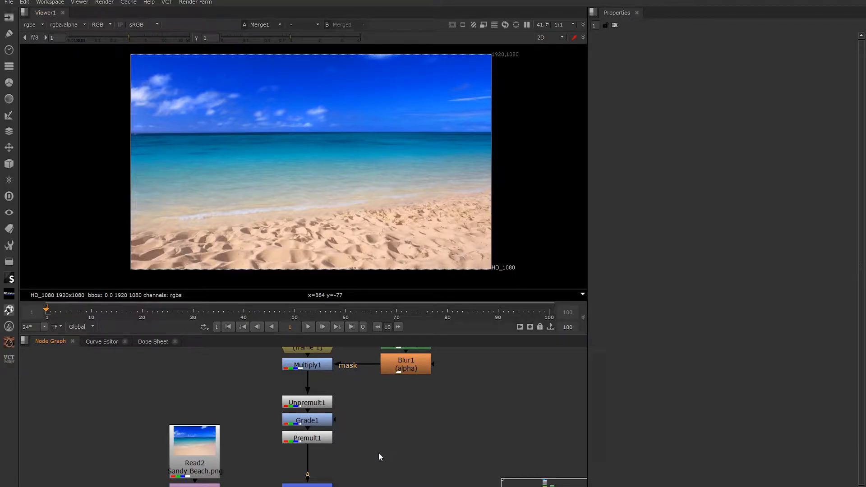
{"action": "middle_click_drag", "start_coordinate": [378, 453], "coordinate": [407, 452]}
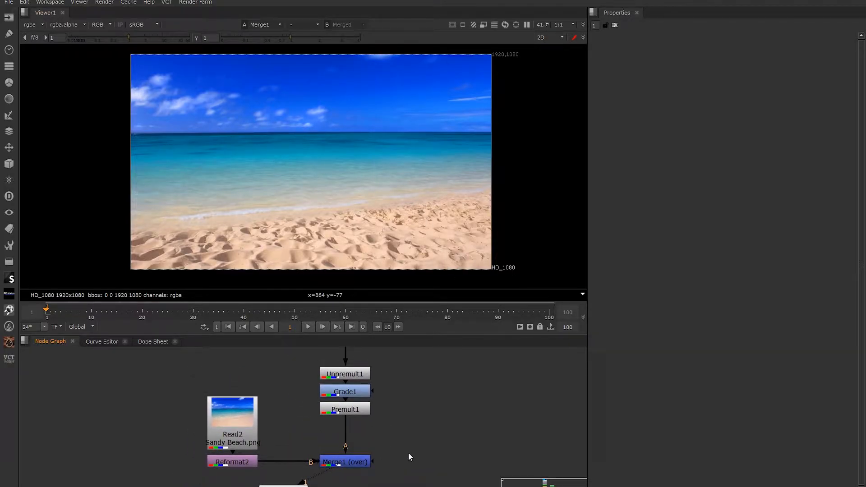